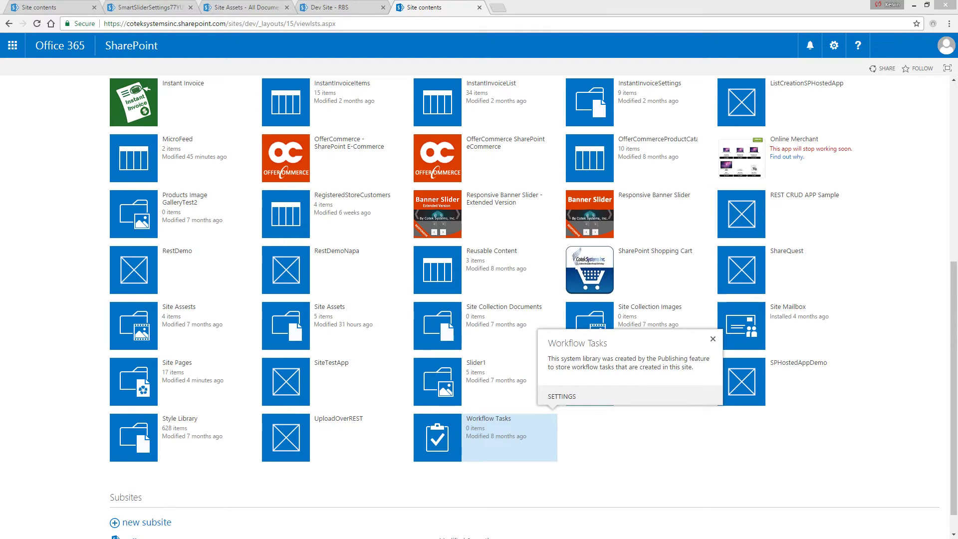
Step: Visit the Cotek Marketplace site at store.cotekinc.com in a new browser tab, and close that tab
click(498, 7)
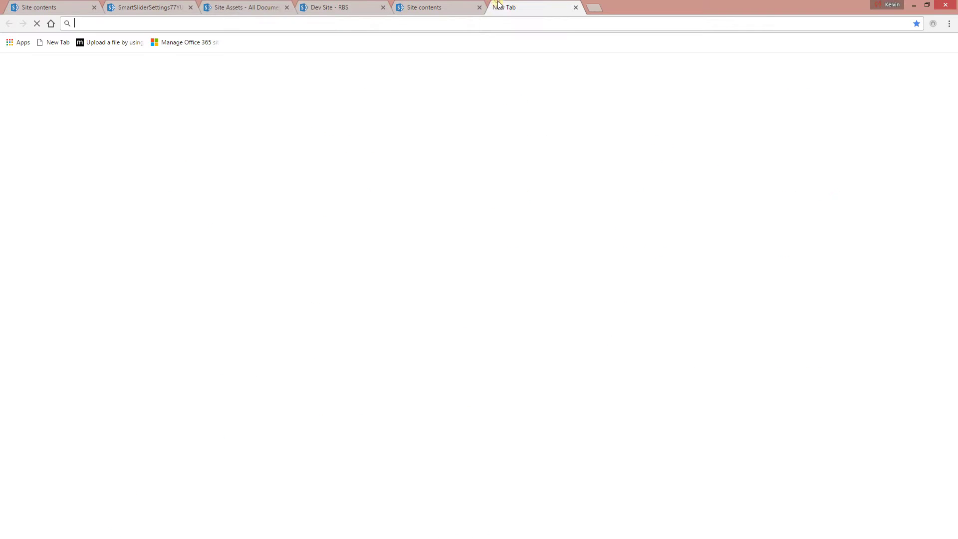
text(st)
key(Return)
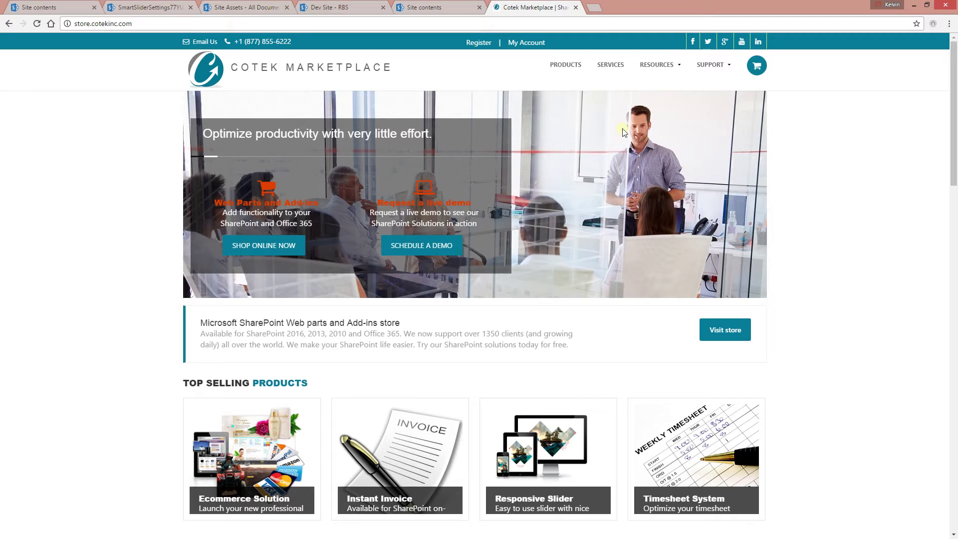
click(576, 7)
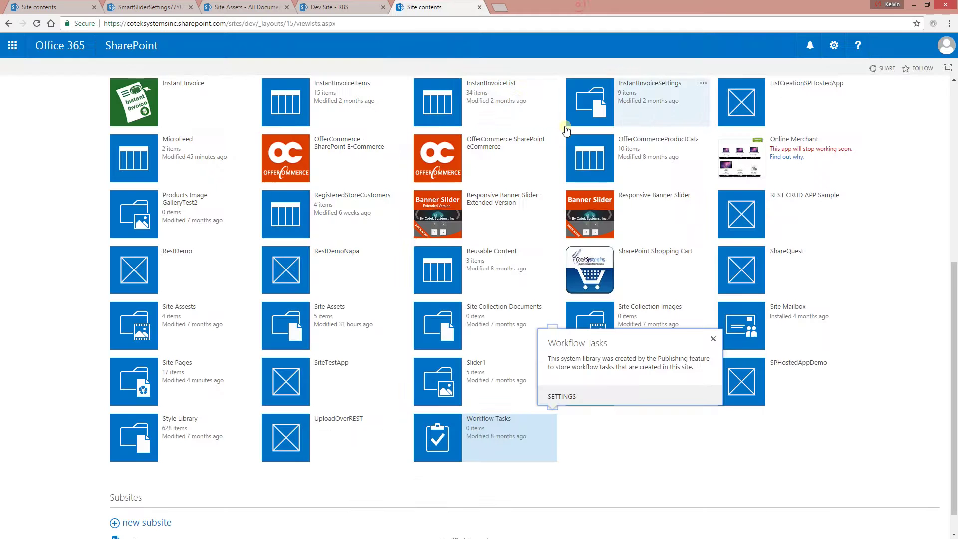
Step: Dismiss the Workflow Tasks callout and open the Smart Responsive Slider app from the site contents
click(758, 465)
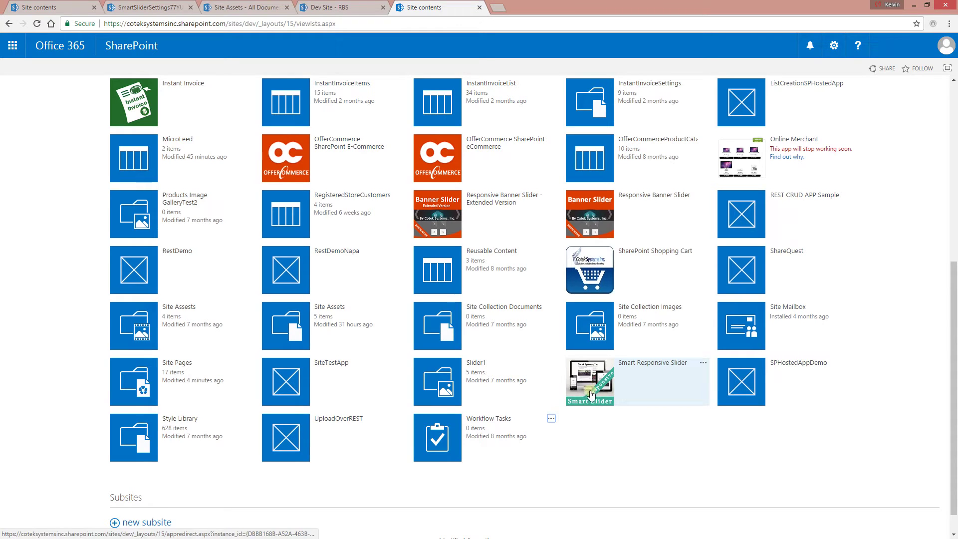
click(645, 389)
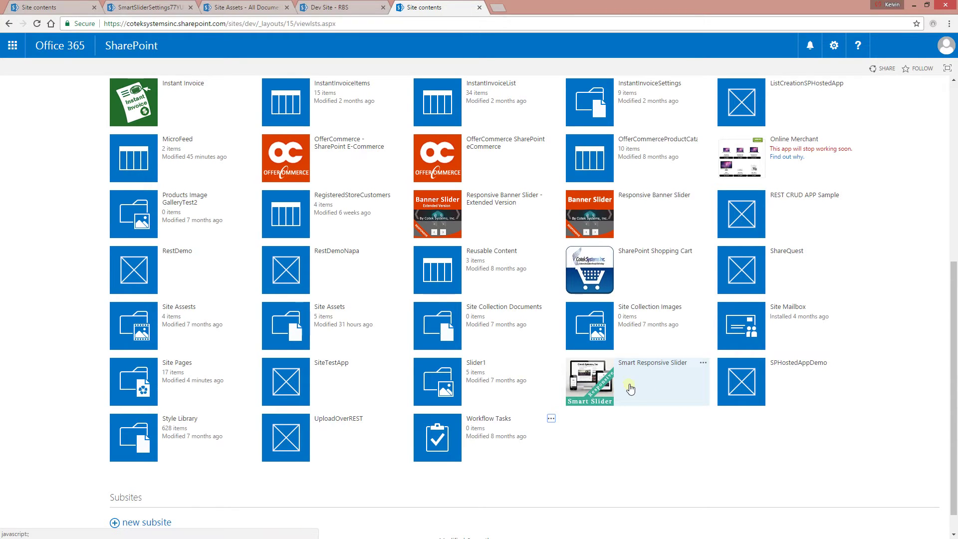
click(597, 384)
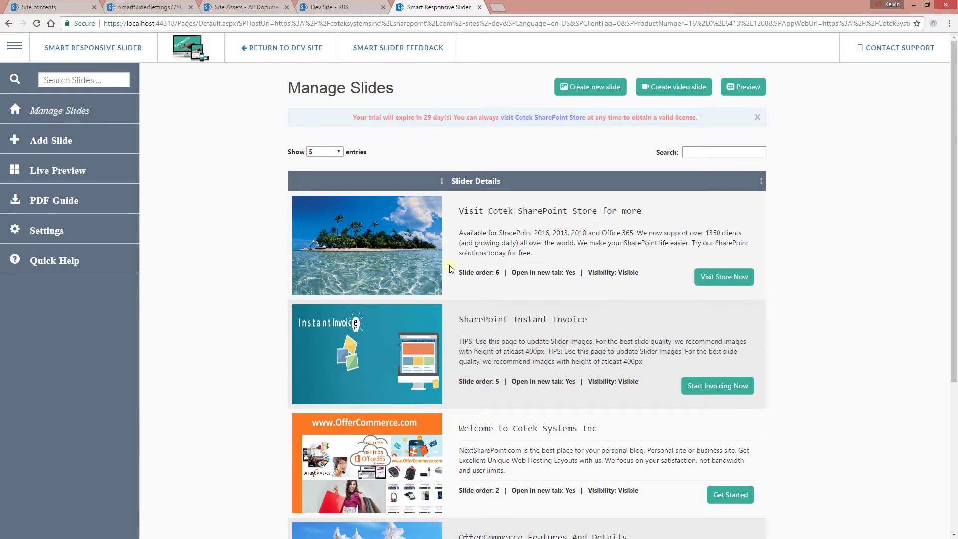
Step: Look through the existing slides and their details on the Manage Slides page
scroll(433, 272, down, 4)
scroll(400, 270, up, 3)
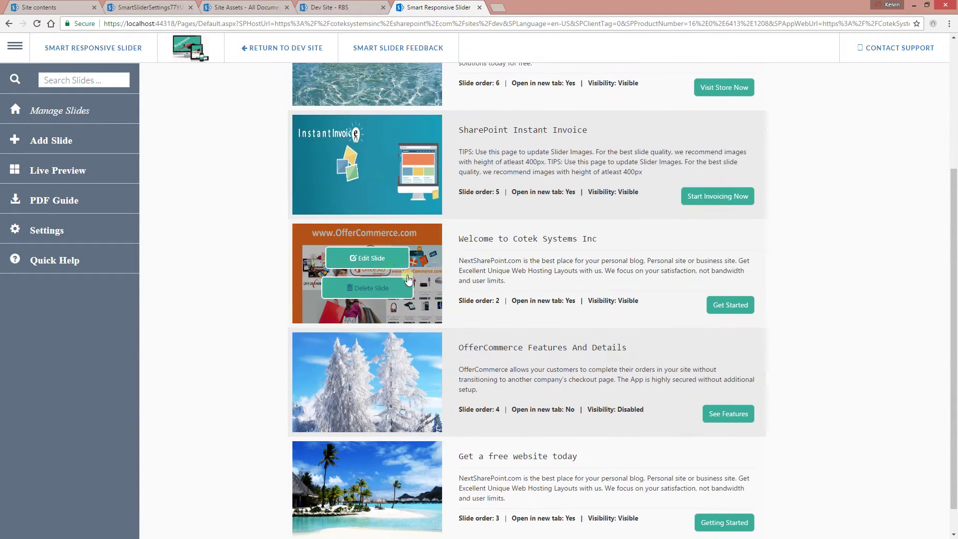
scroll(355, 265, down, 1)
scroll(354, 264, down, 3)
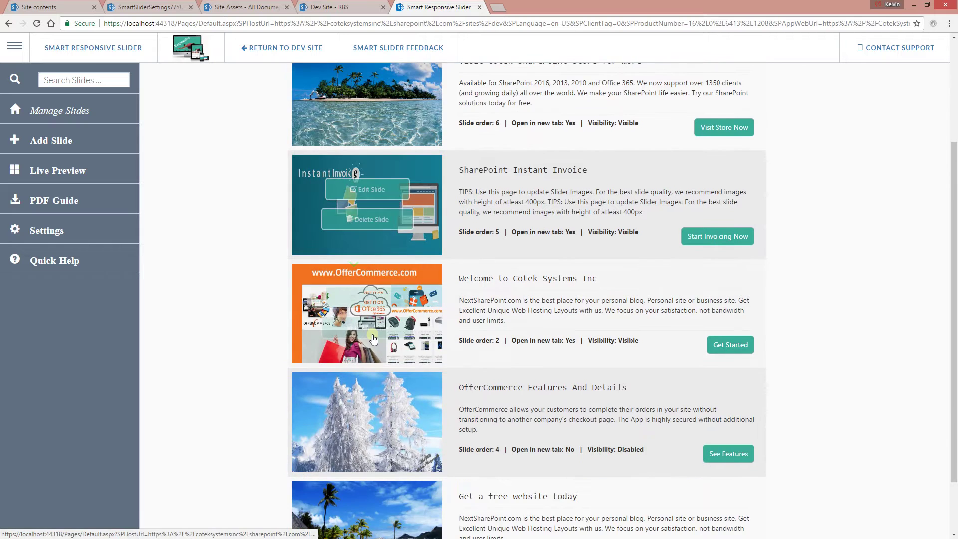
scroll(302, 302, up, 3)
scroll(302, 302, up, 2)
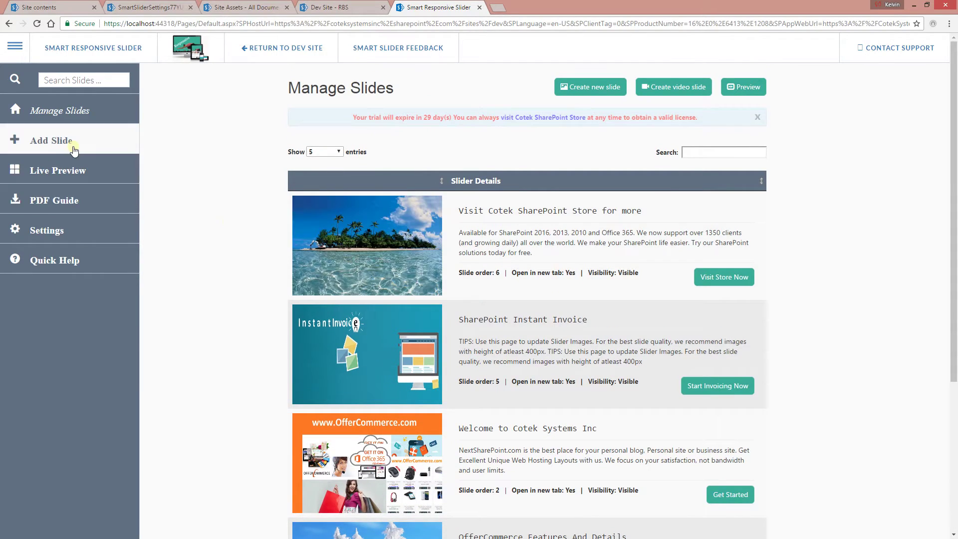
Step: Open the form for creating a new image slide and leave its visibility set to Visible
click(595, 98)
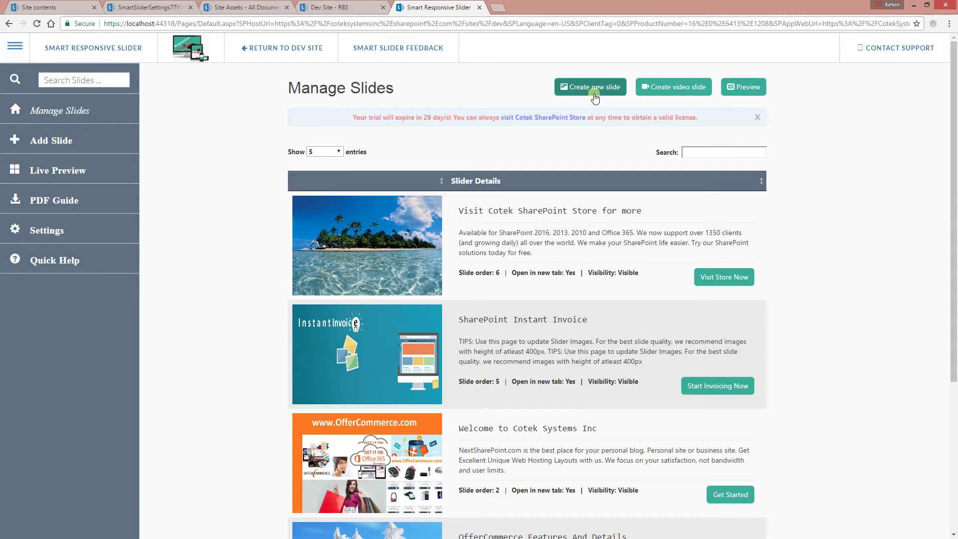
click(58, 146)
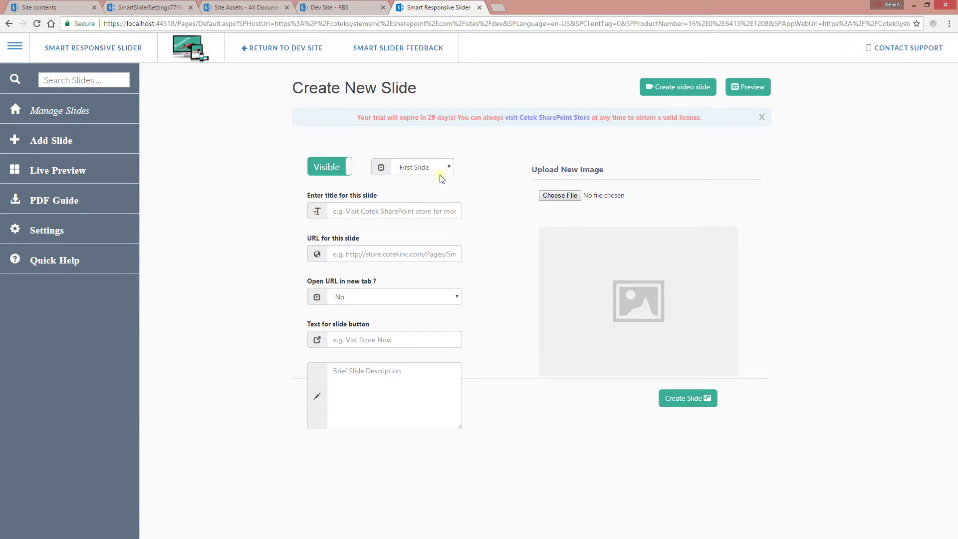
click(328, 173)
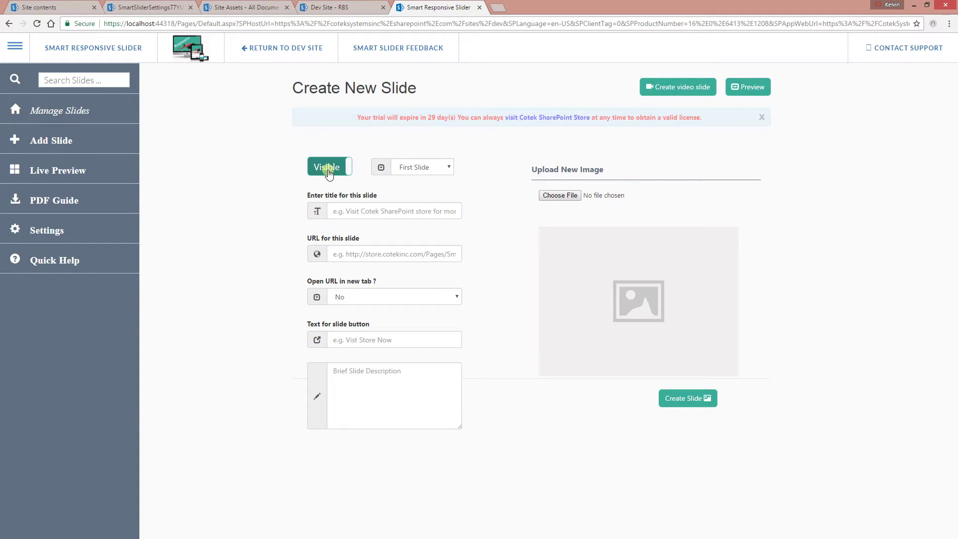
click(332, 177)
click(328, 173)
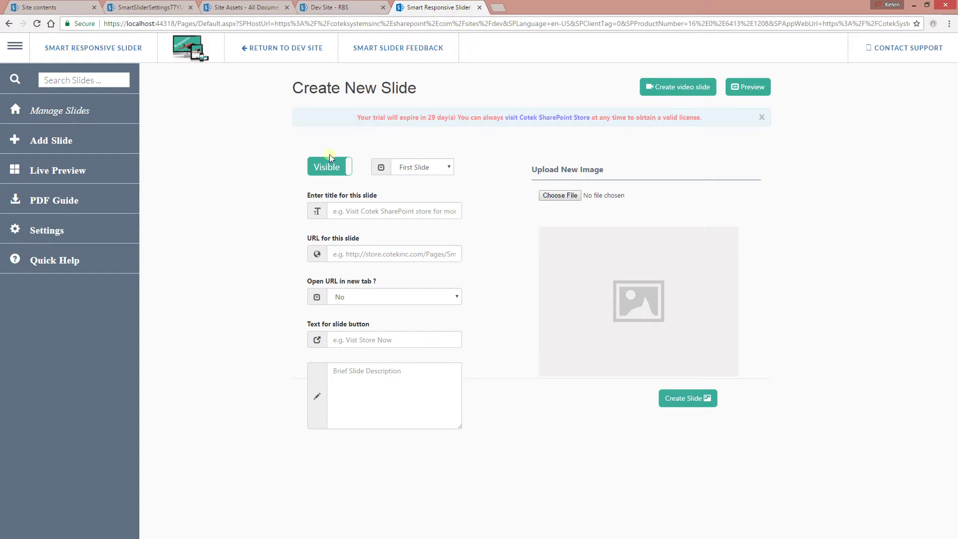
Step: Set the new slide's order to Custom with the number 6
click(443, 169)
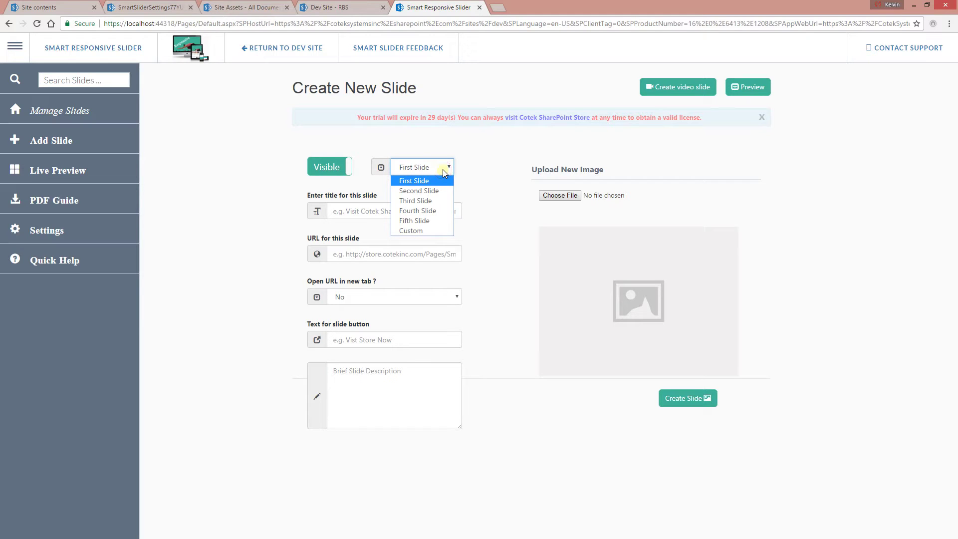
click(426, 231)
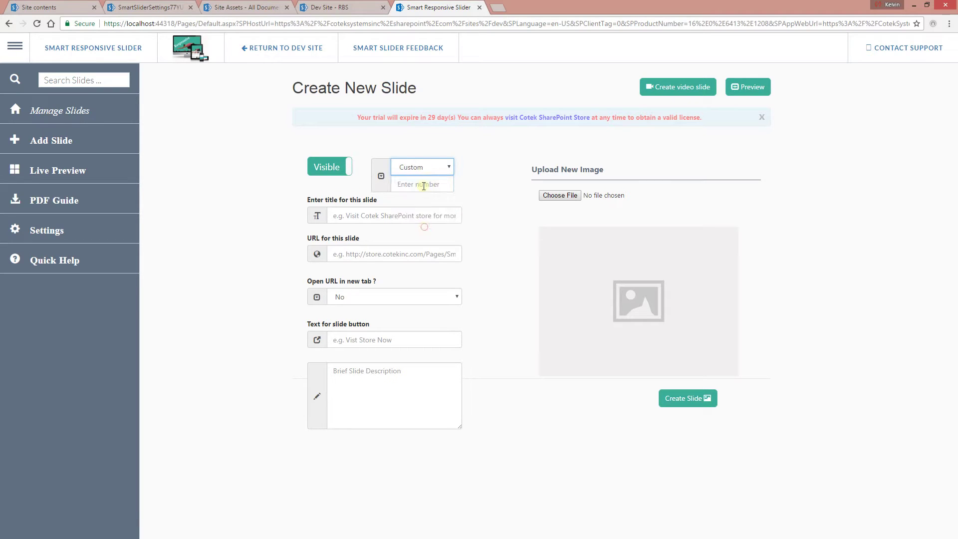
click(422, 187)
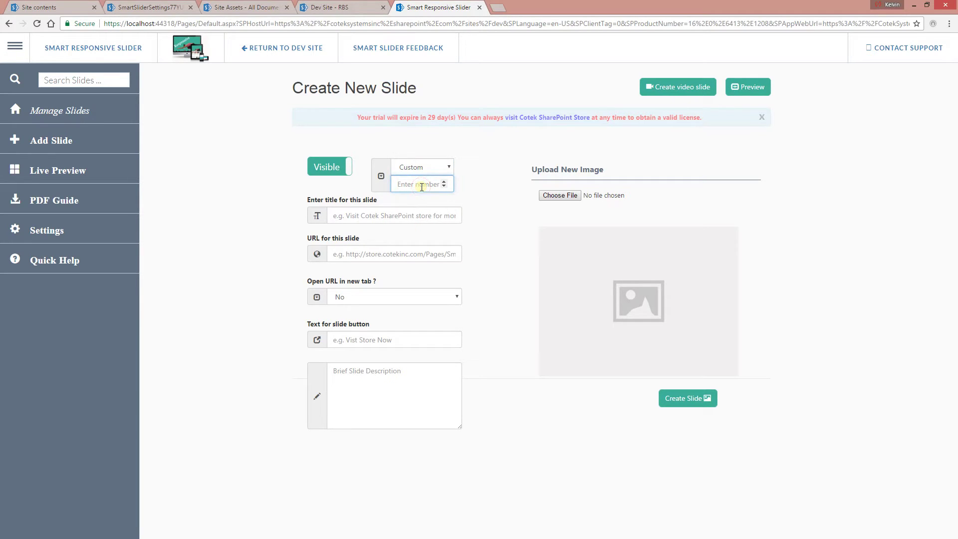
text(6)
click(501, 156)
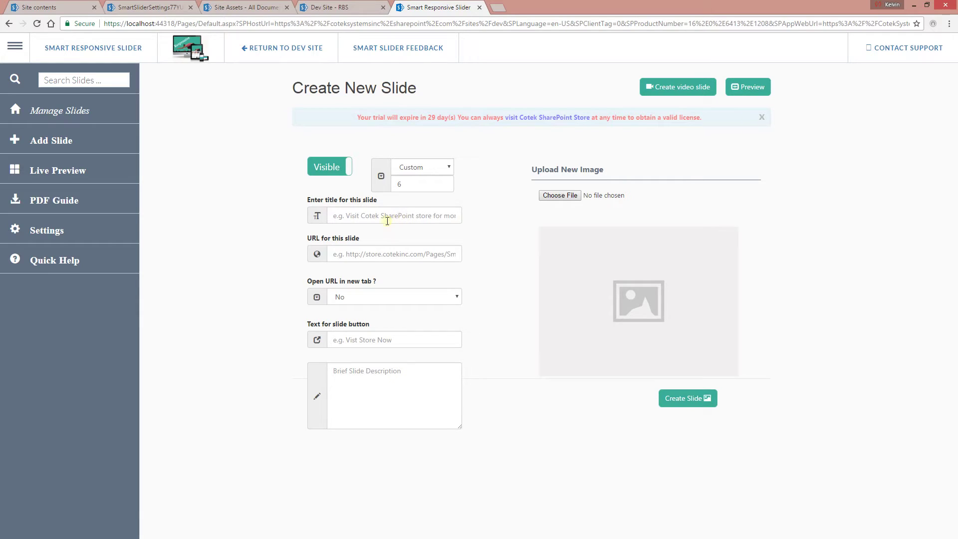
Step: Enter "Visit Cotek SharePoint Store" as the title of the new slide
click(388, 219)
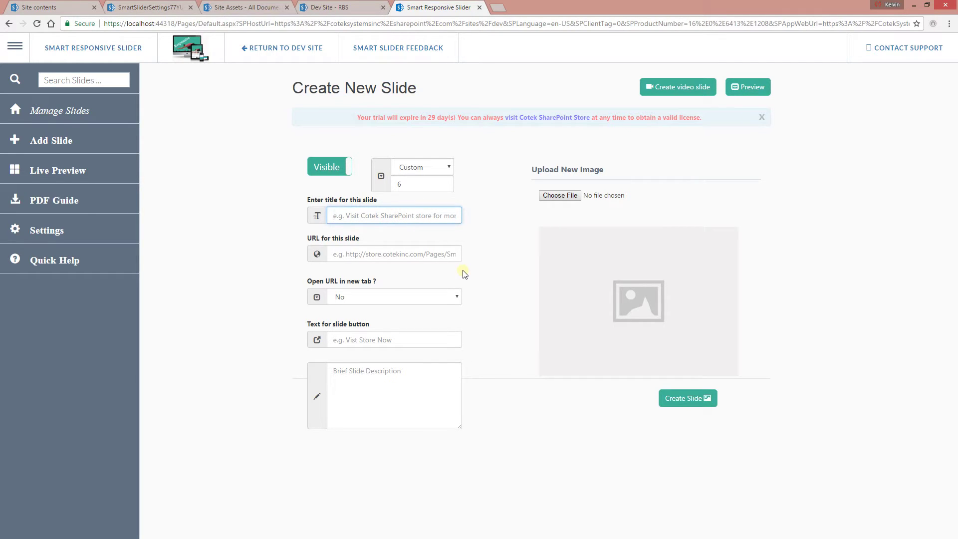
text(Visi)
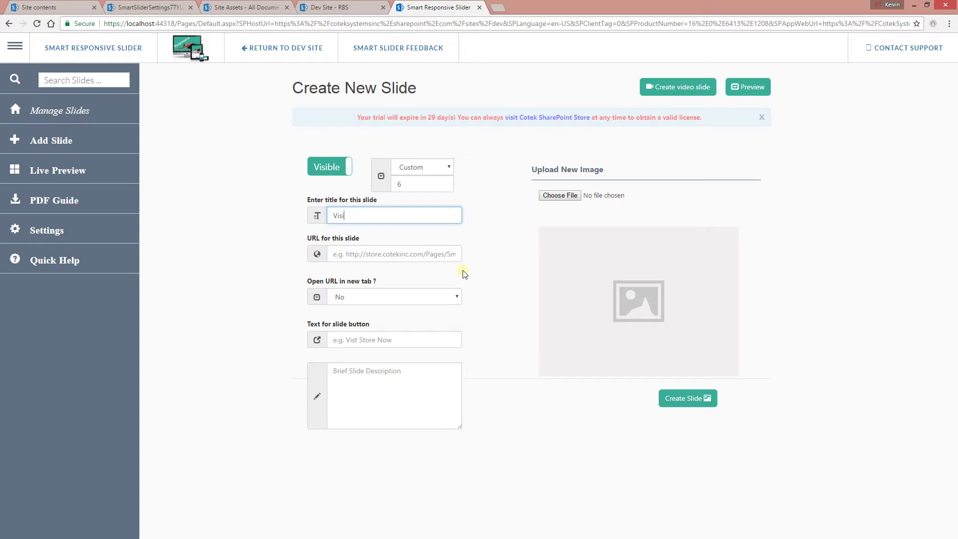
text(t Cotek SharePoint Store)
Step: Open store.cotekinc.com in a new browser tab, copy its address and paste it as the slide's URL
click(498, 8)
text(store.cotekinc.com)
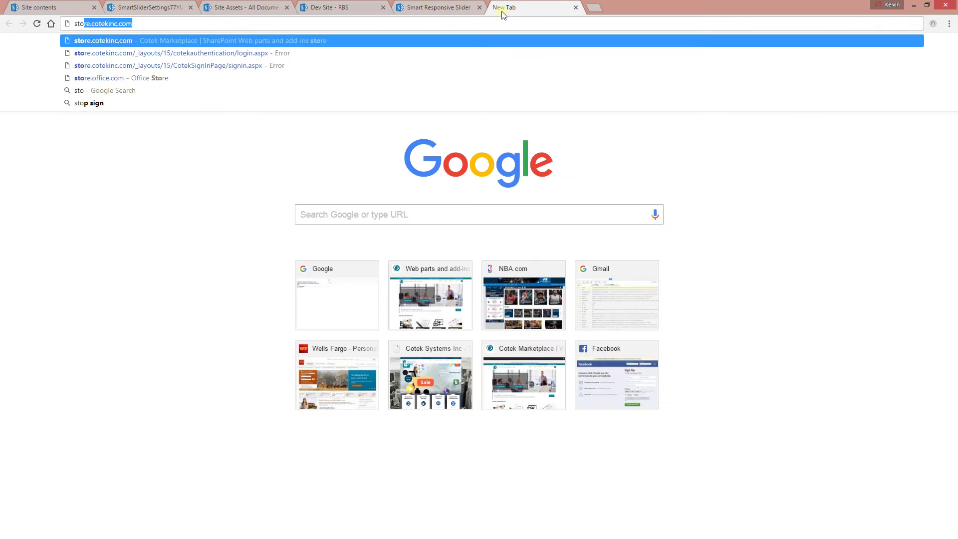
key(Return)
click(485, 23)
key(ctrl+c)
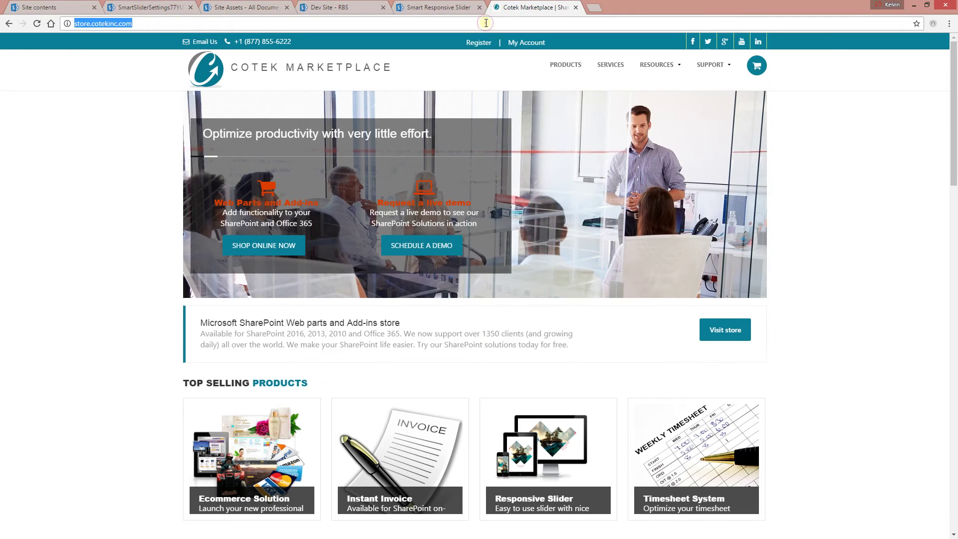
click(452, 6)
click(387, 259)
key(ctrl+v)
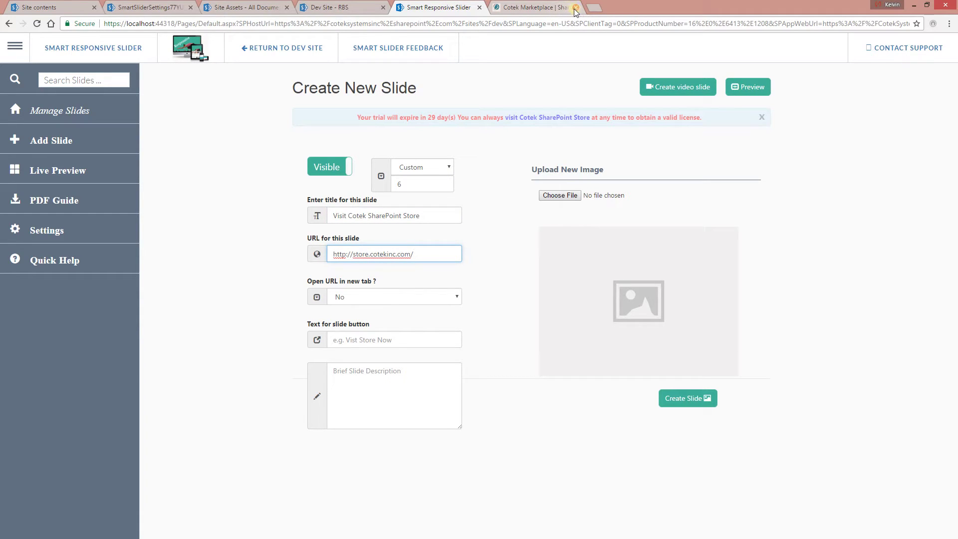
Step: Set the slide's URL to open in a new tab and enter "Visit Store Now" as the button text
click(433, 298)
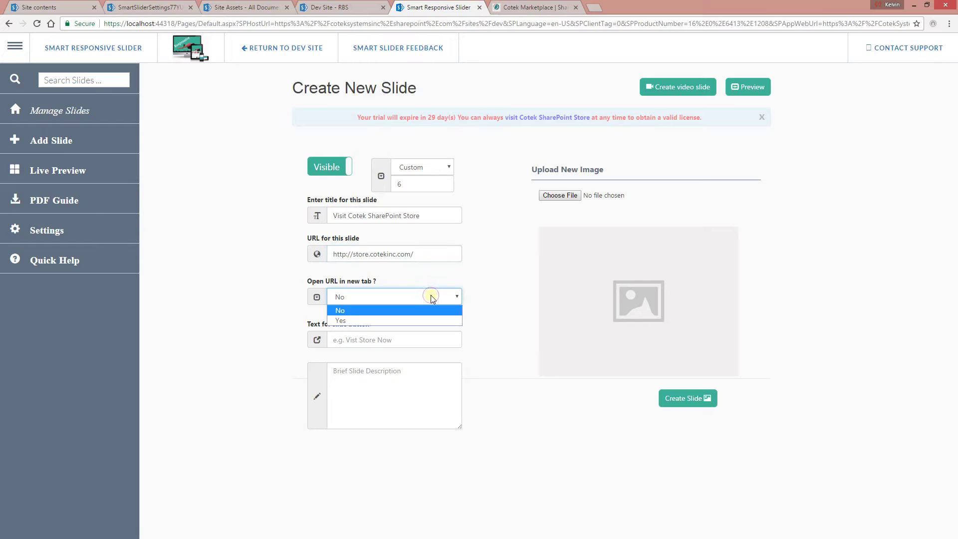
click(399, 323)
click(382, 343)
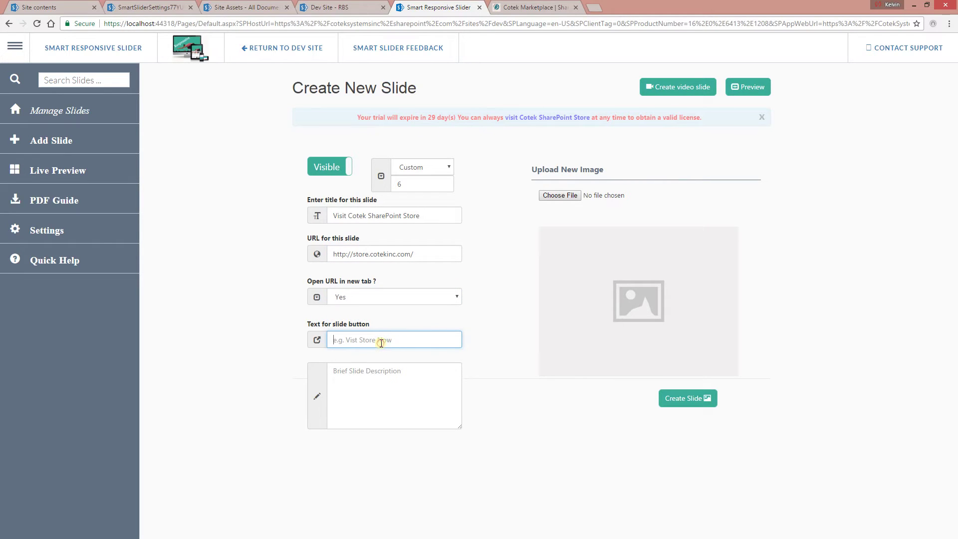
text(Visit Store Now)
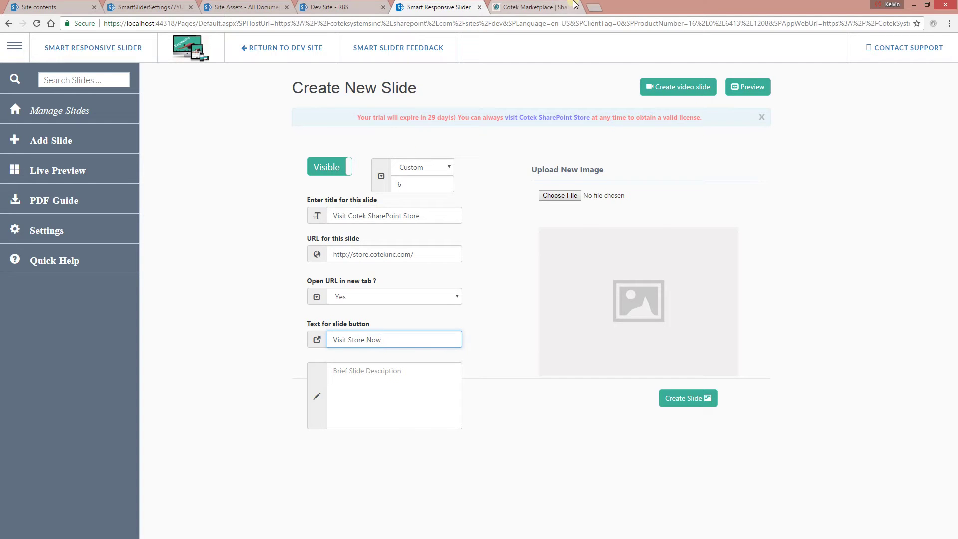
Step: Copy the "Available for SharePoint 2016, 2013, 2010 and Office 365" paragraph from the marketplace home page into the slide's description
click(536, 7)
double_click(265, 345)
click(265, 345)
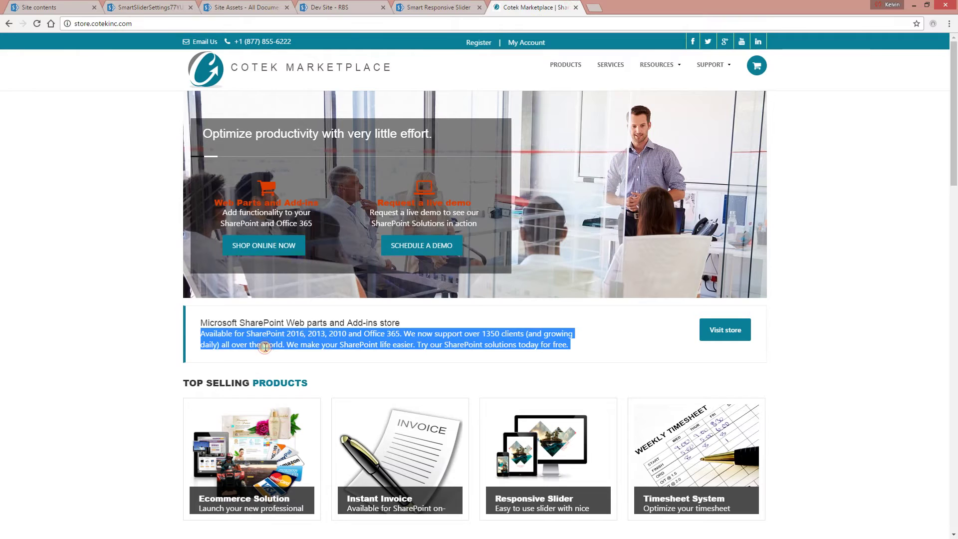
click(435, 7)
click(391, 386)
key(ctrl+v)
key(BackSpace)
Step: Choose the picture of clocks and office workers as the slide's image and create the slide
click(575, 194)
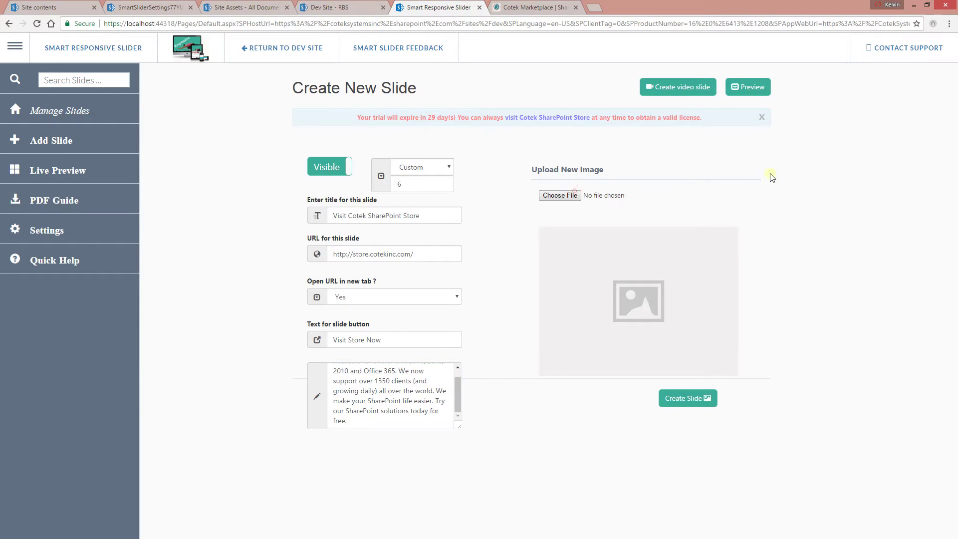
key(Escape)
click(702, 391)
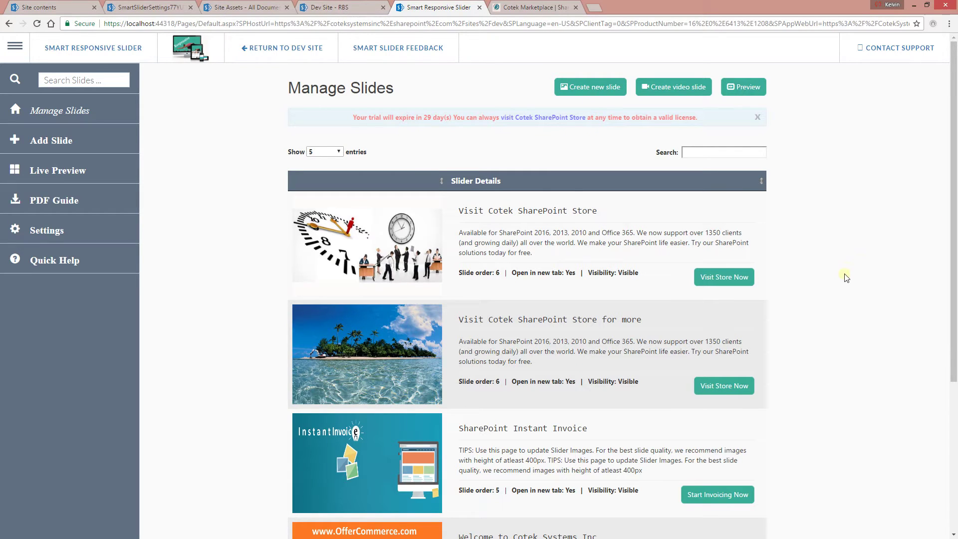
Step: Switch to the Dev Site's RBS page and open it for editing
click(343, 5)
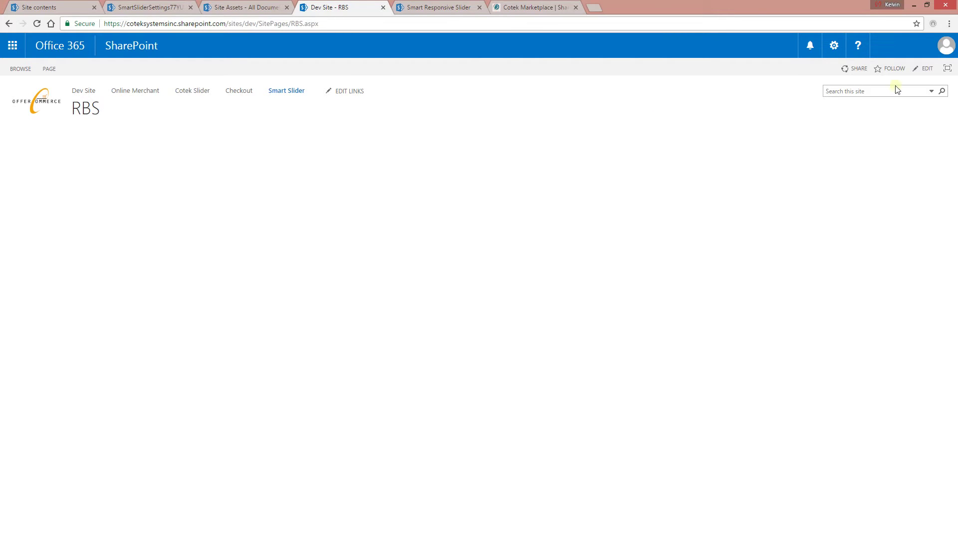
click(834, 45)
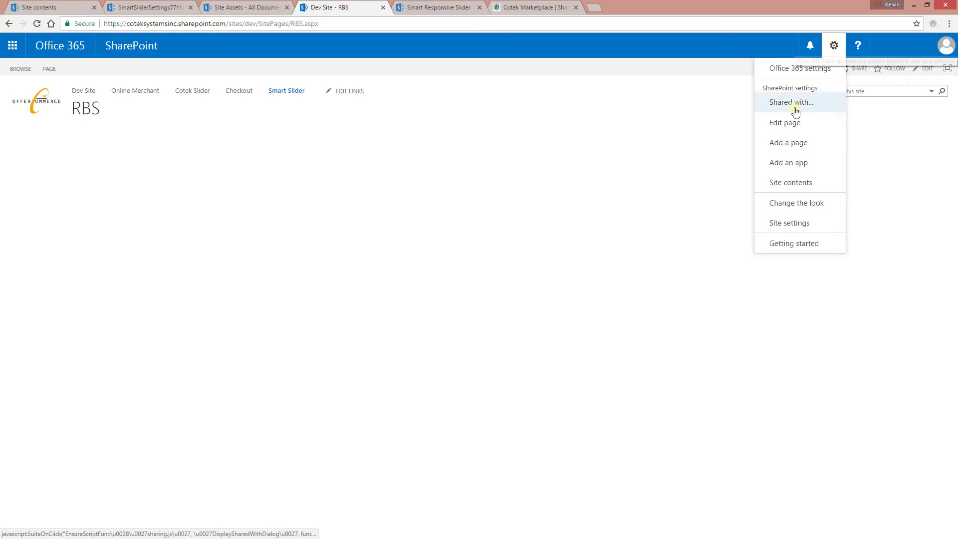
click(787, 125)
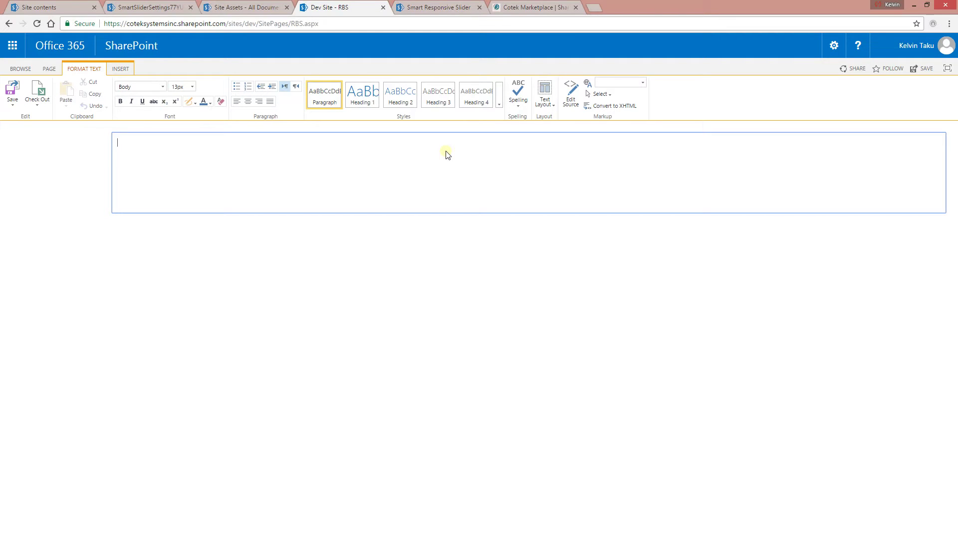
Step: Insert the Smart Responsive Slider web part from the Apps category into the page's rich content area
click(120, 68)
click(185, 95)
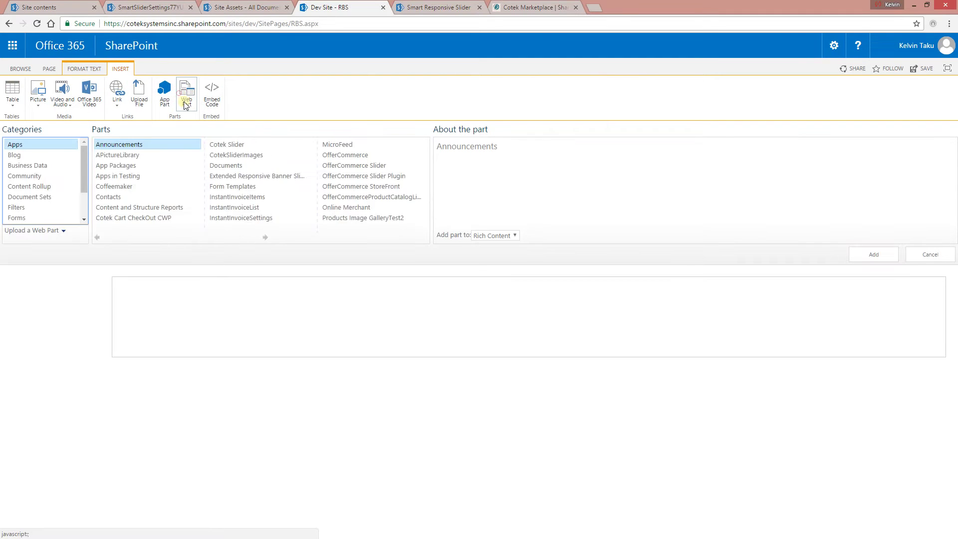
click(265, 238)
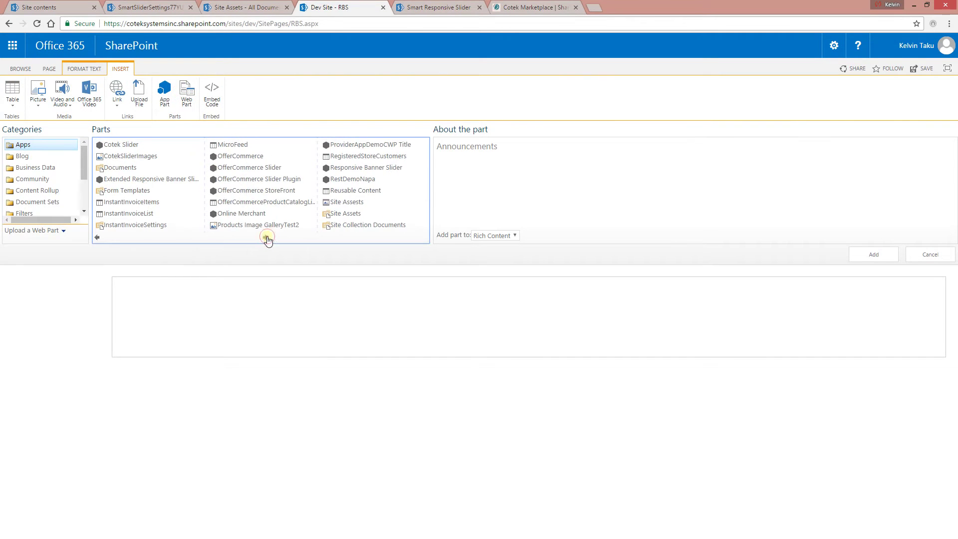
click(356, 180)
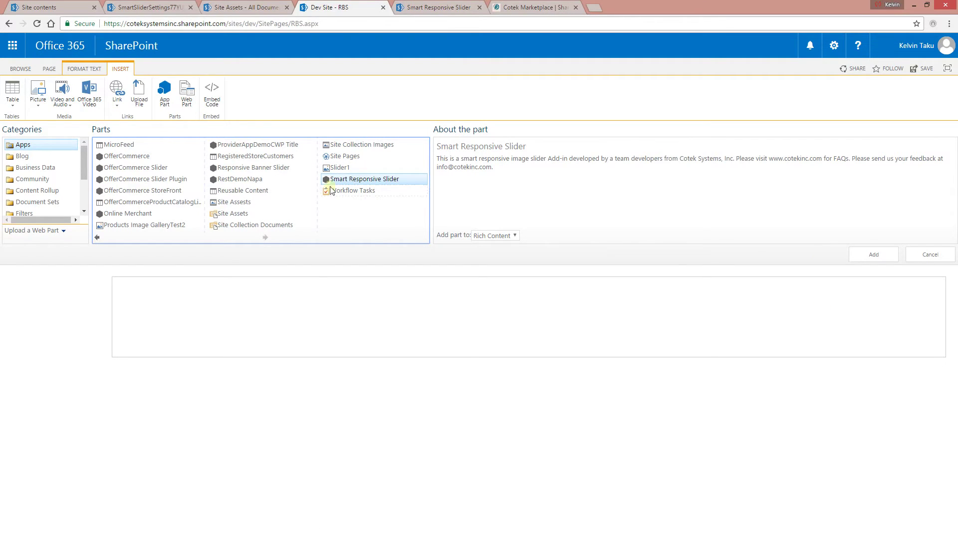
click(874, 254)
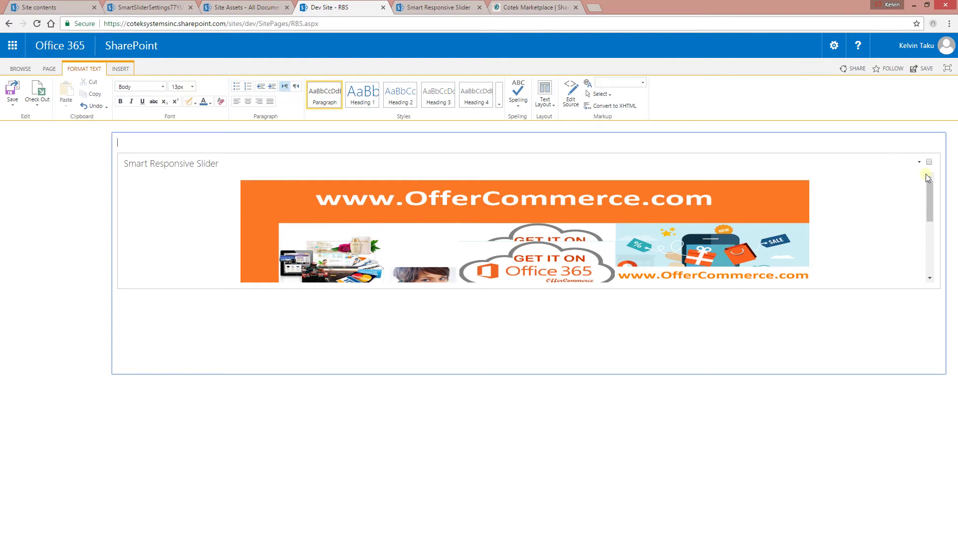
Step: Give the Smart Responsive Slider web part a fixed height of 500 pixels and save the RBS page
click(921, 168)
click(898, 226)
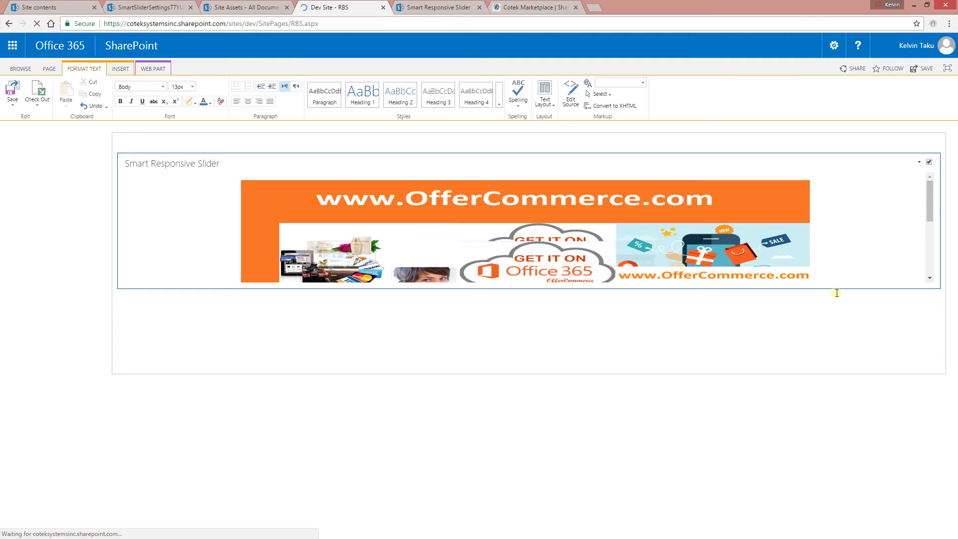
click(819, 229)
click(852, 226)
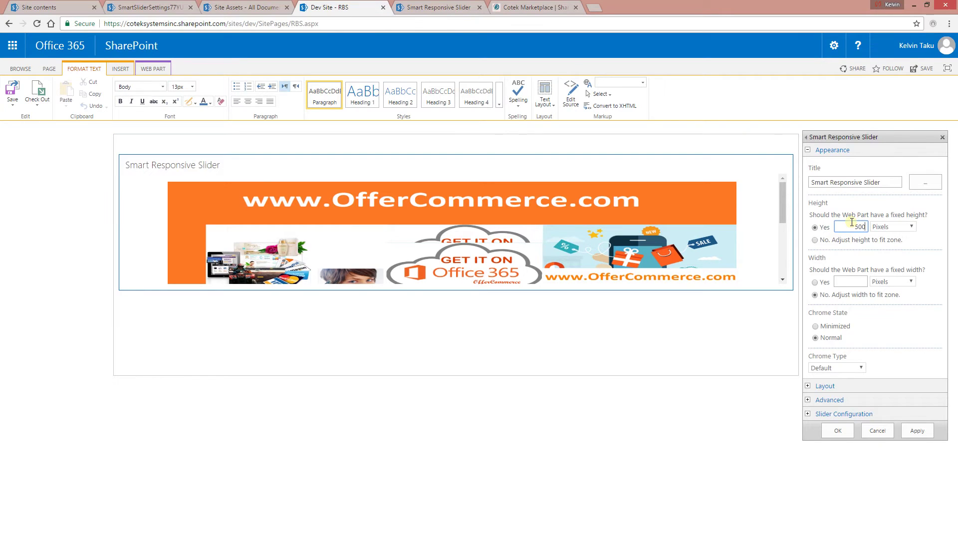
click(838, 430)
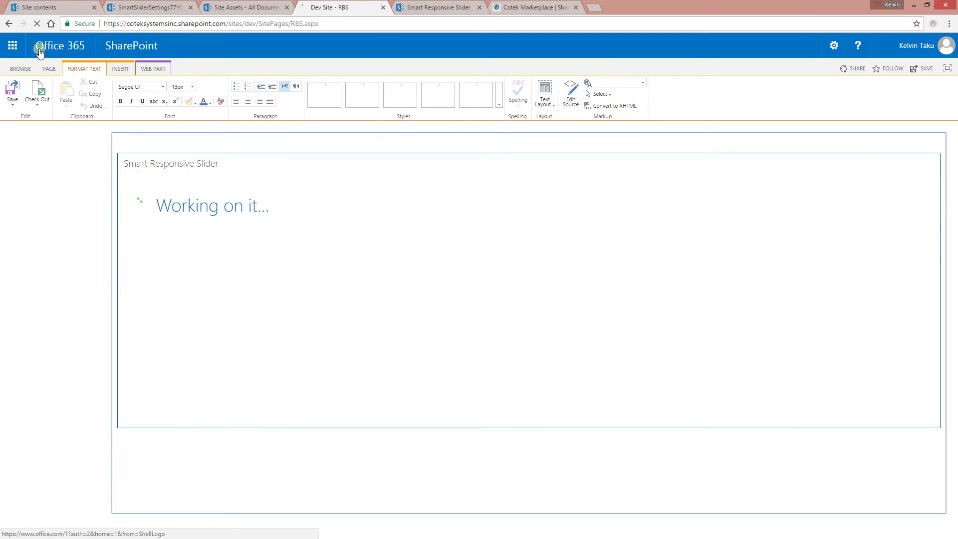
click(14, 97)
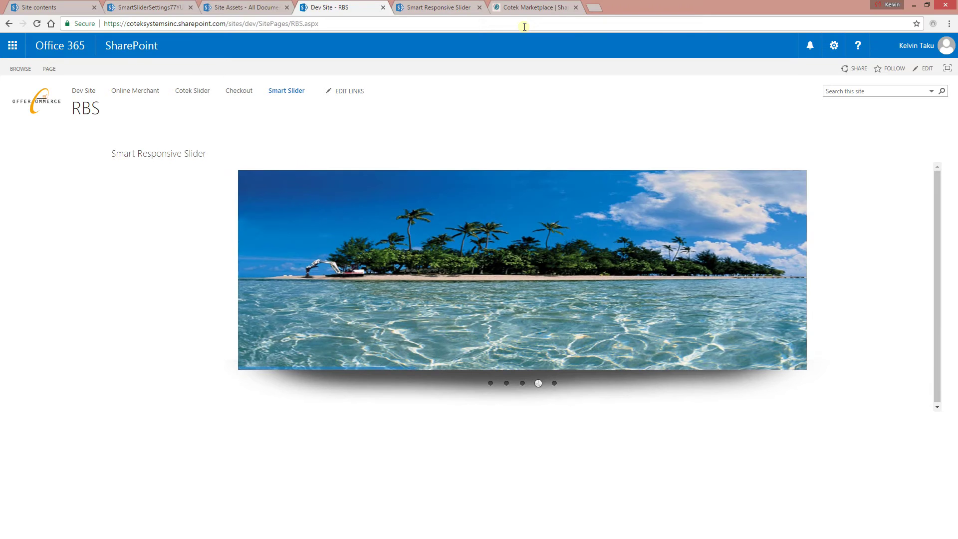
Step: Look through the slider's live preview and PDF guide from the Smart Responsive Slider app, ending on the app's settings
click(430, 7)
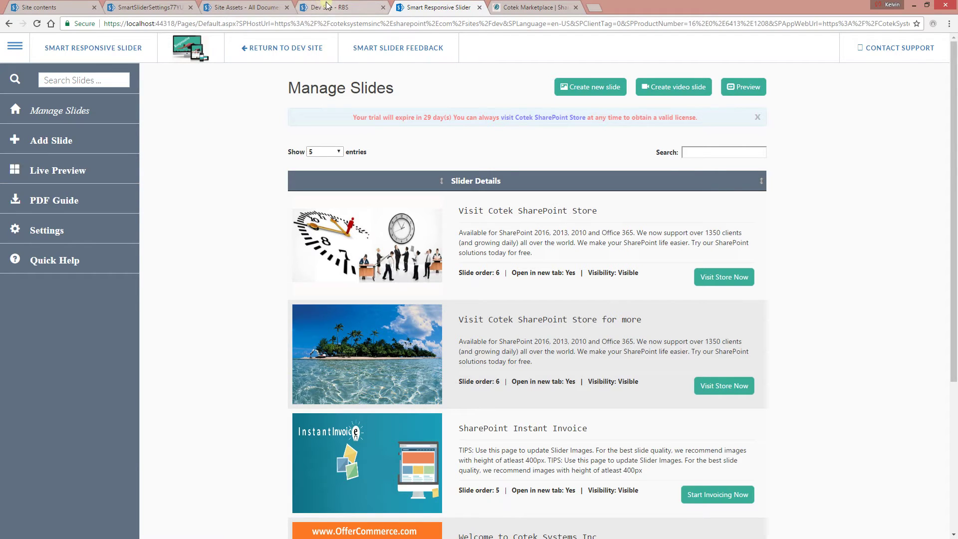
click(62, 177)
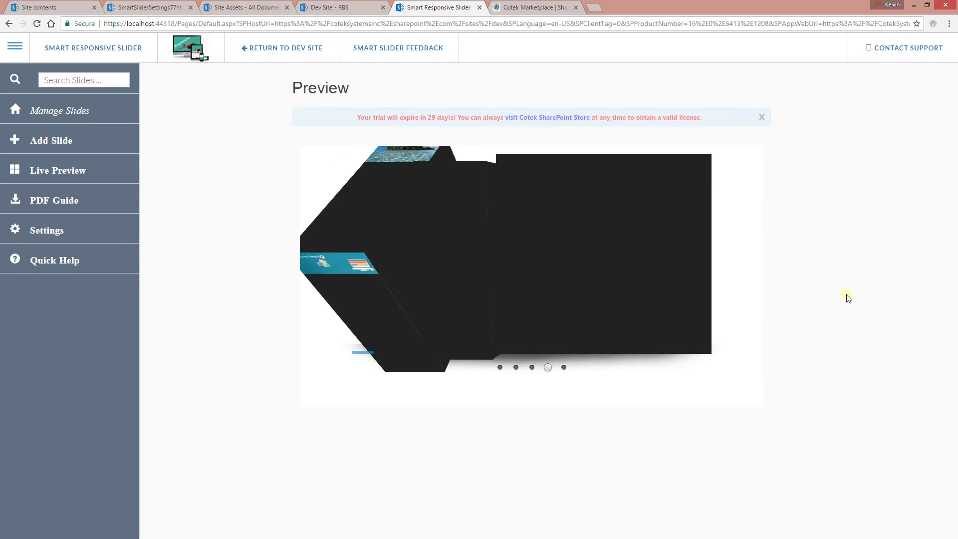
click(71, 192)
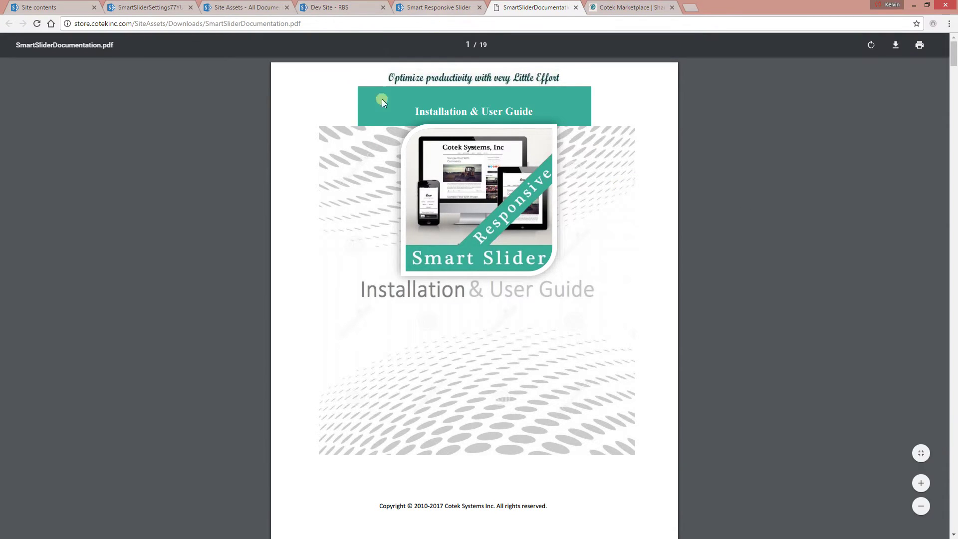
click(419, 8)
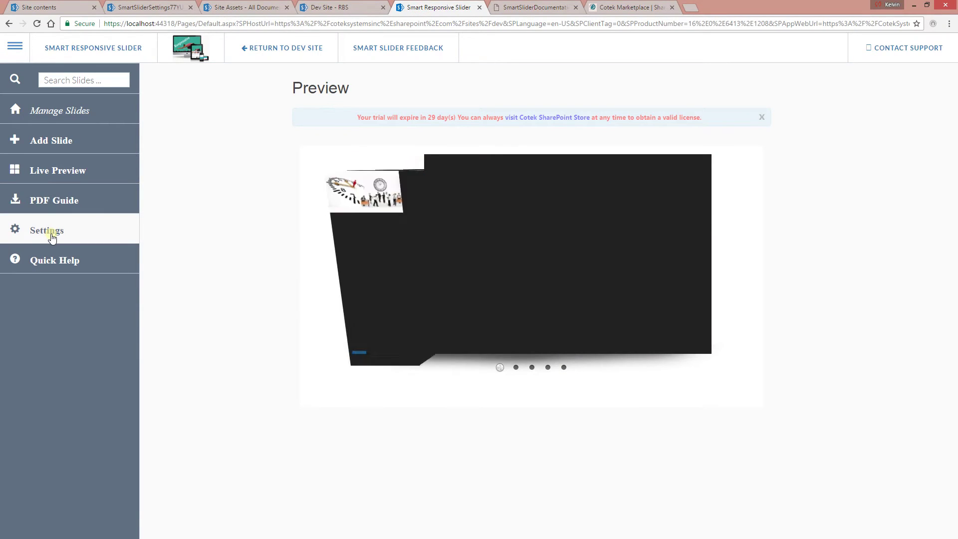
click(51, 235)
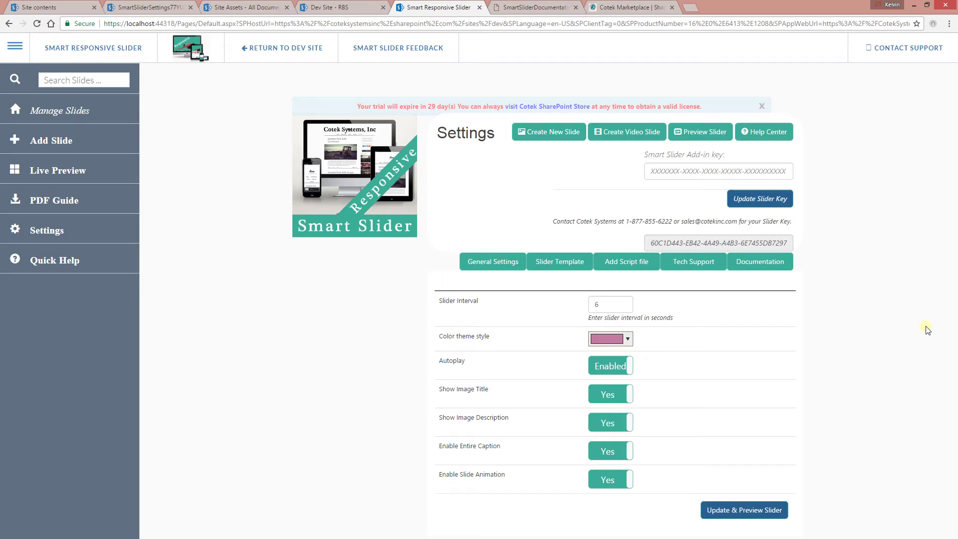
Step: Try the Autoplay and Show Image Title settings by switching each one off and back on
click(619, 366)
click(619, 366)
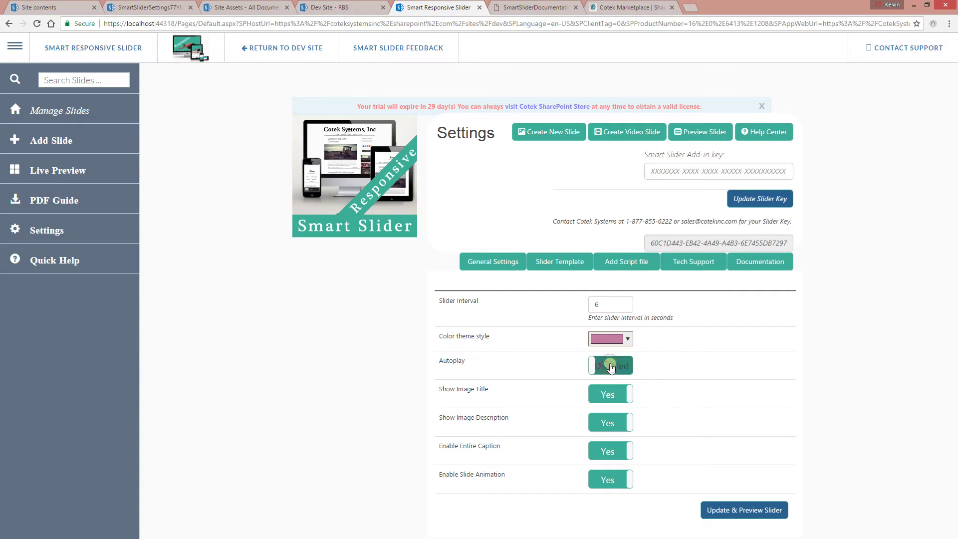
click(609, 397)
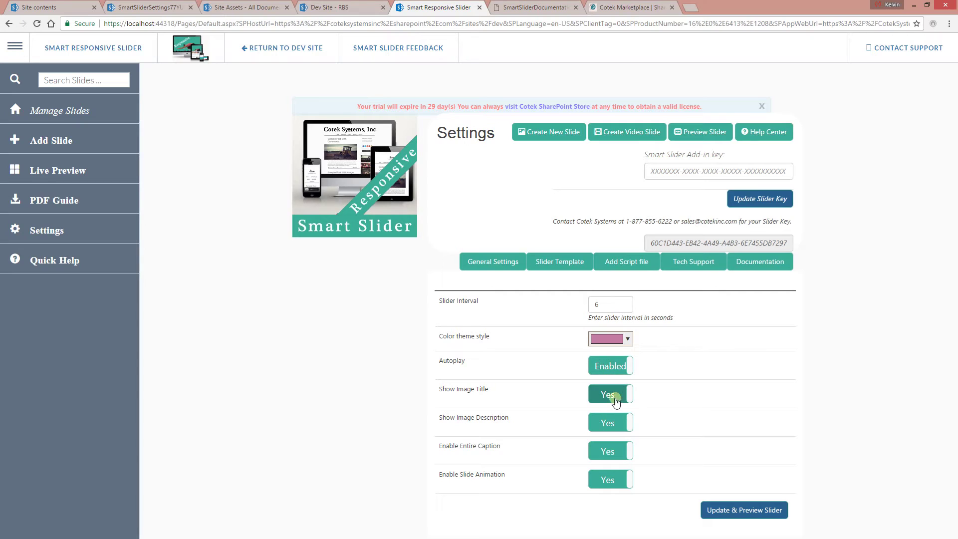
drag(600, 398, 621, 398)
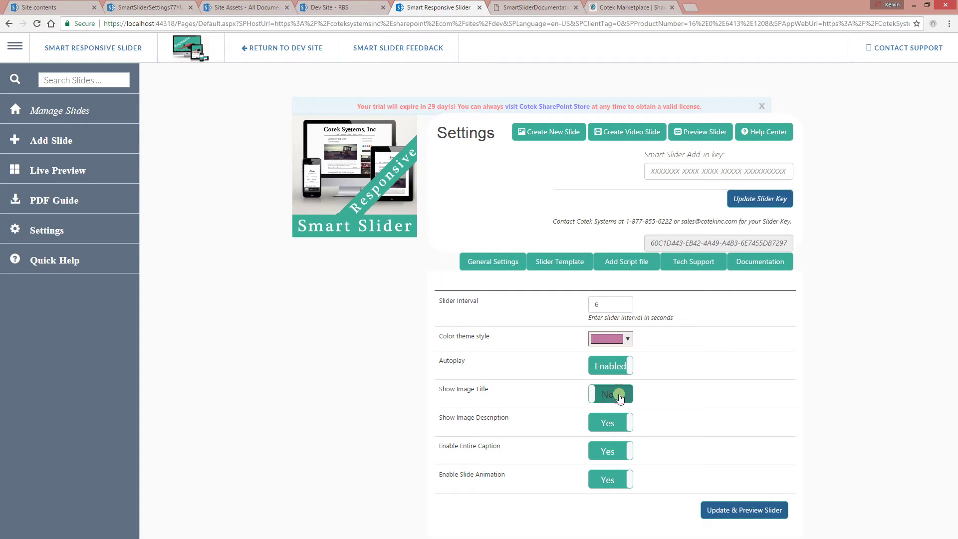
click(620, 398)
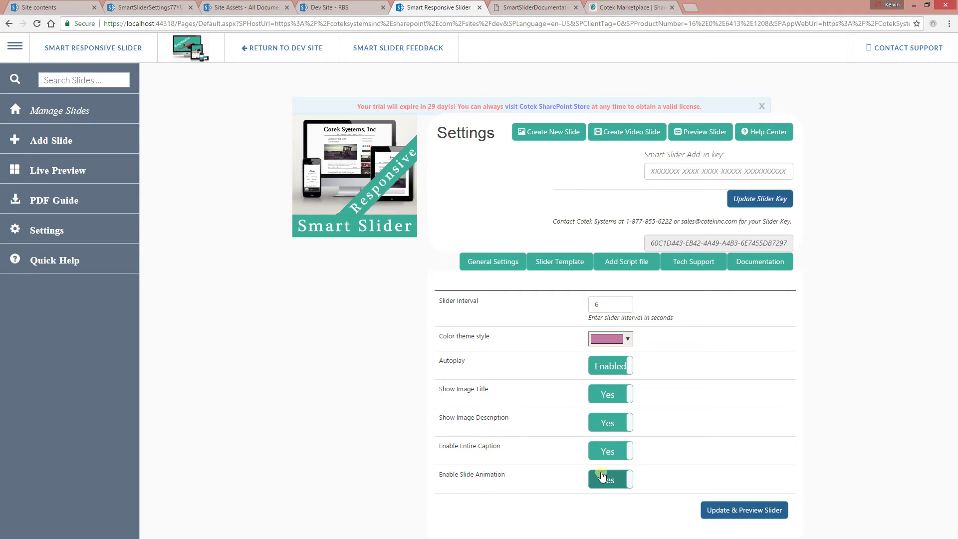
Step: Set the slider's color theme style to dark blue #1c4587
click(628, 341)
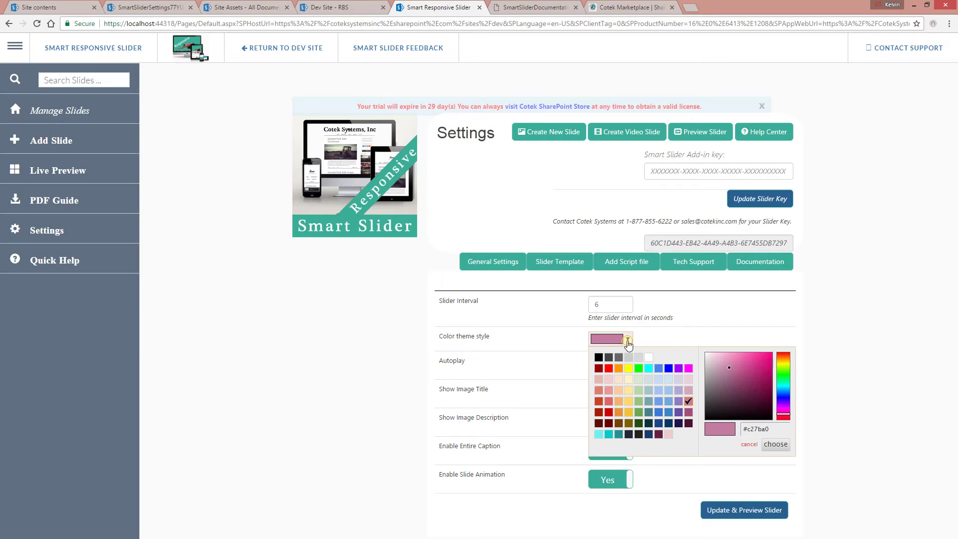
click(659, 424)
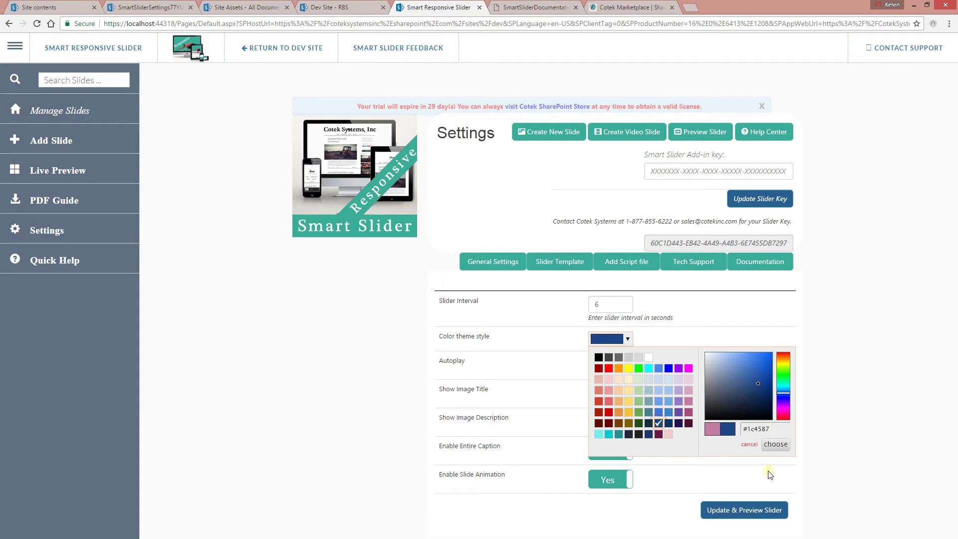
click(774, 446)
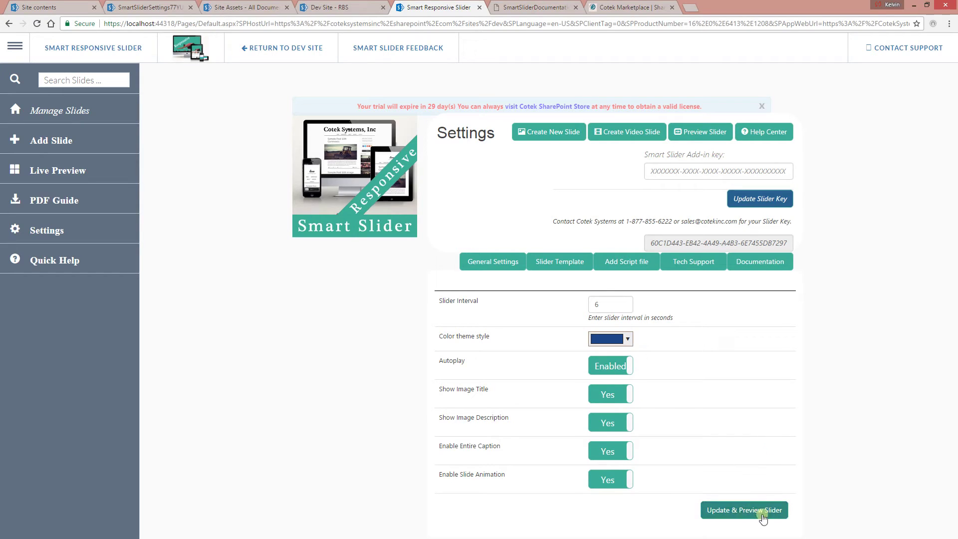
Step: Select Left Animated Slider as the slider design in the slider template settings and apply it
click(558, 262)
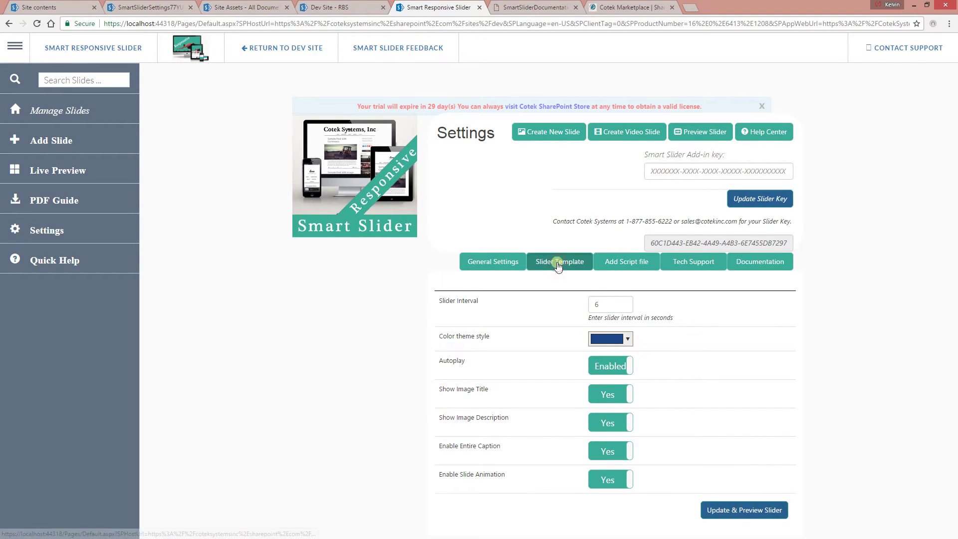
scroll(821, 362, down, 3)
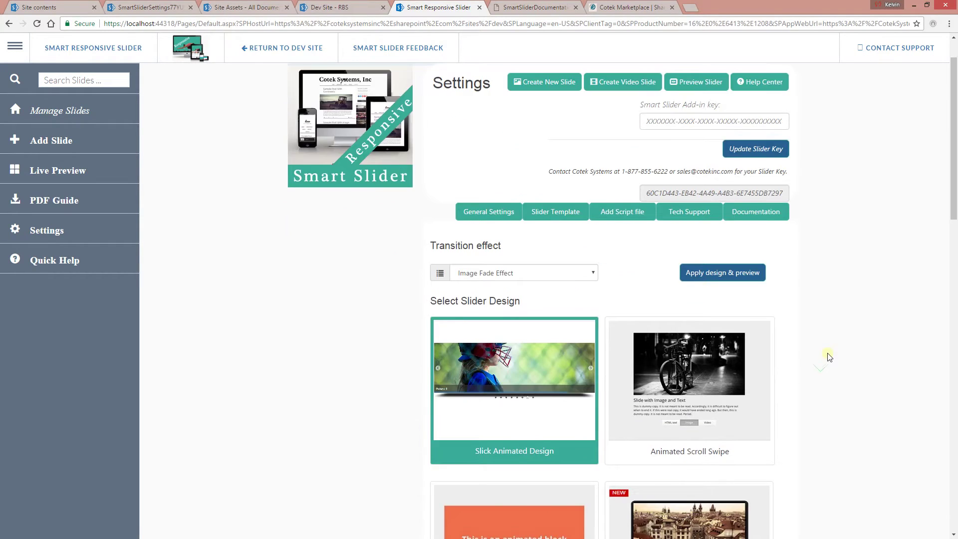
scroll(828, 357, down, 1)
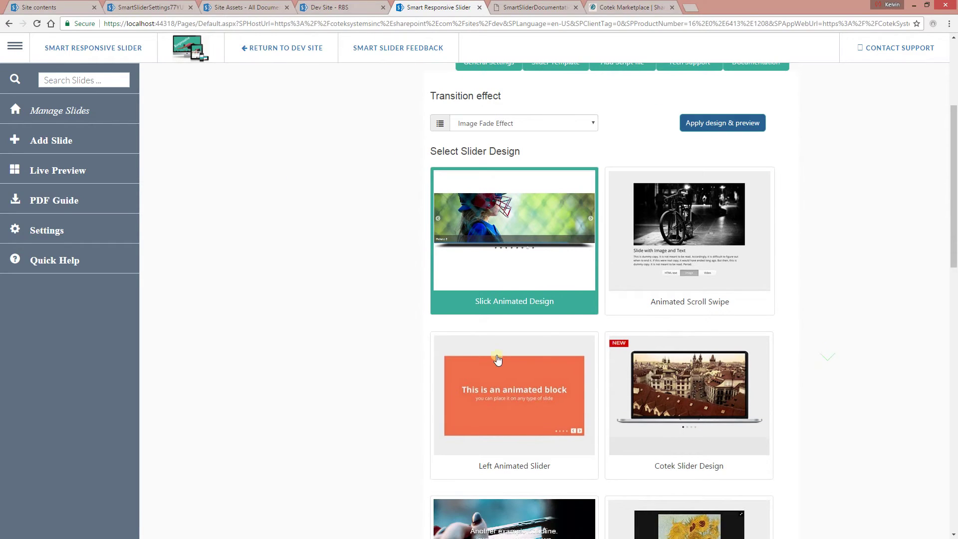
click(537, 382)
scroll(848, 309, down, 11)
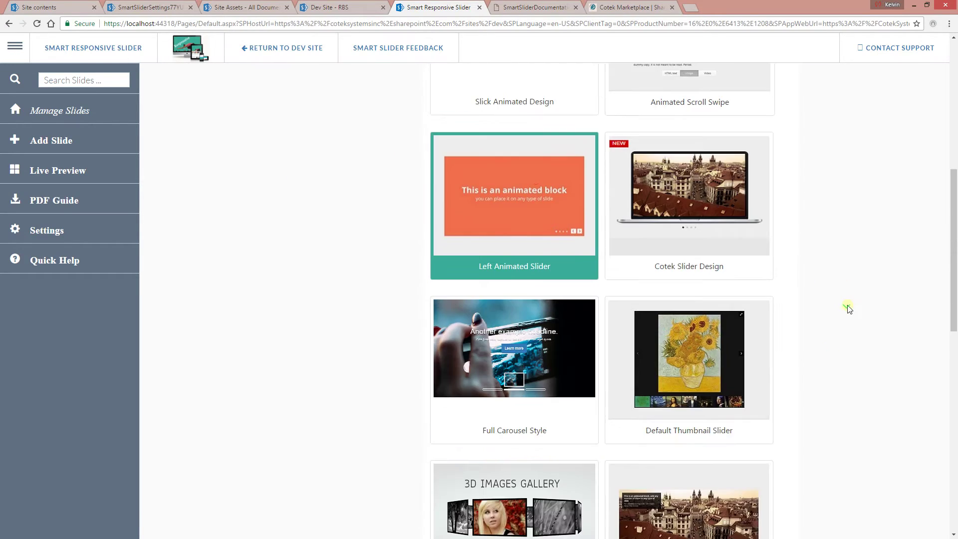
scroll(849, 308, up, 11)
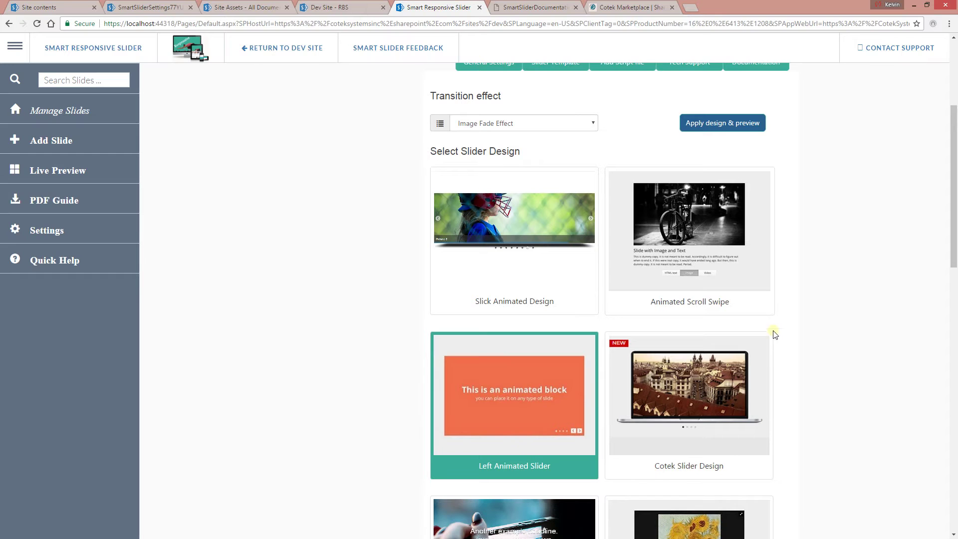
scroll(775, 335, up, 5)
scroll(776, 335, down, 4)
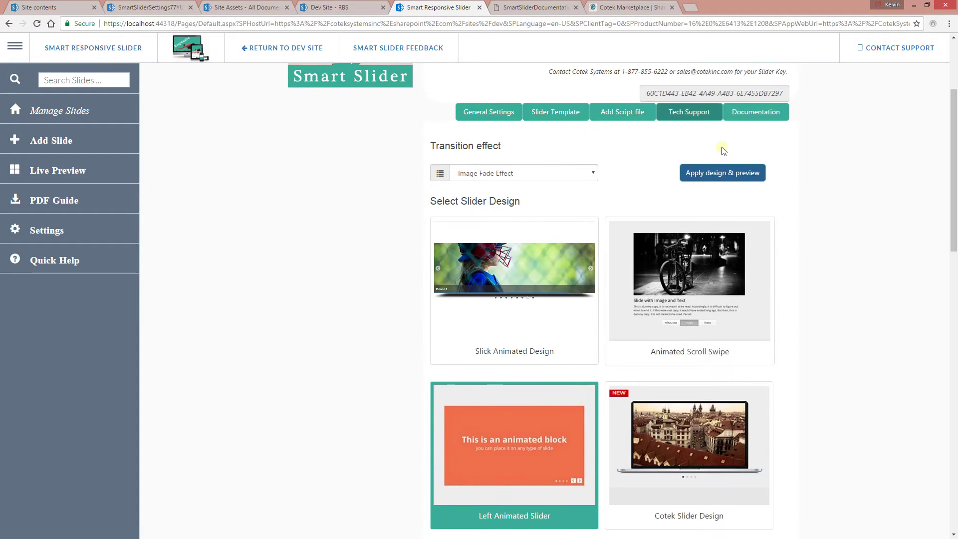
click(723, 172)
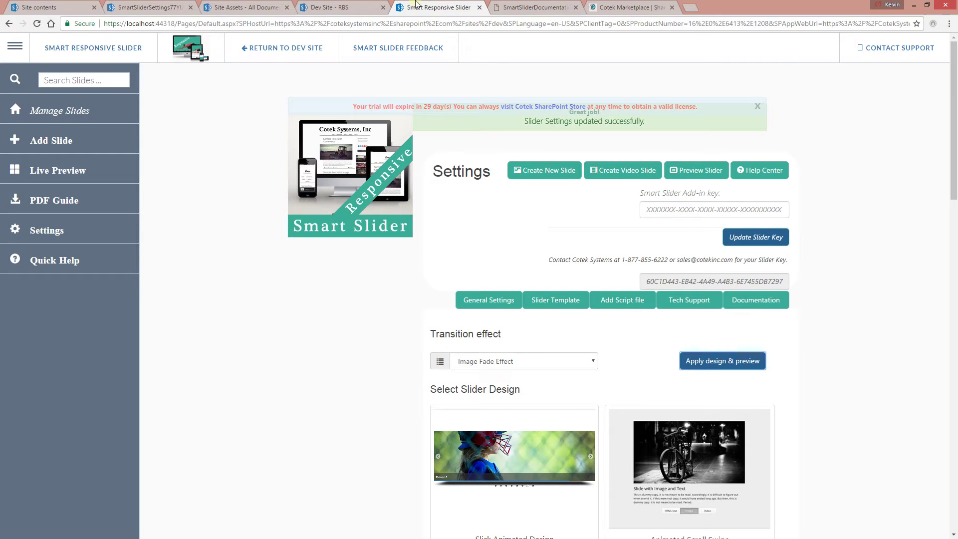
Step: Switch to the Dev Site's RBS page and reload it to check the slider's new design
click(347, 6)
click(383, 23)
key(Return)
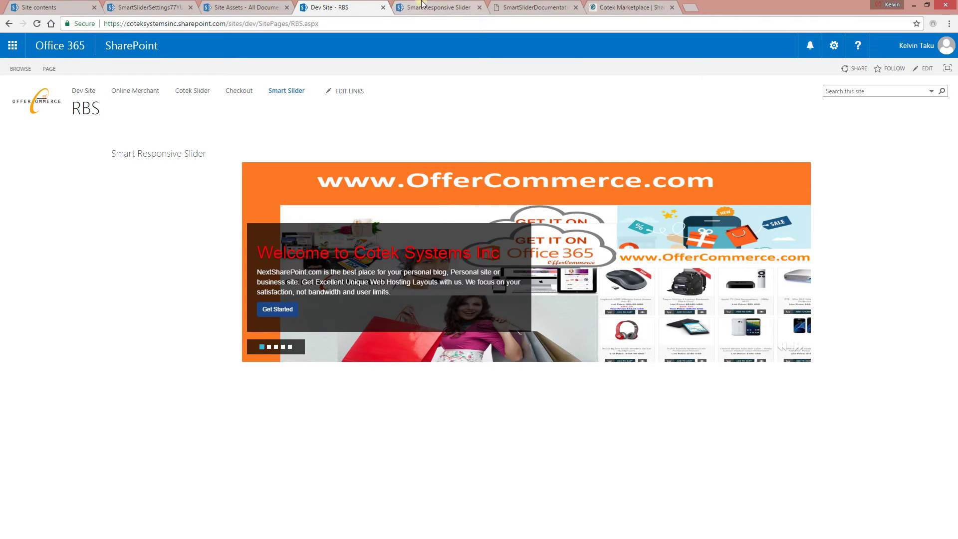
Step: Return to the app's slider template settings and select Cotek Slider Design
click(460, 7)
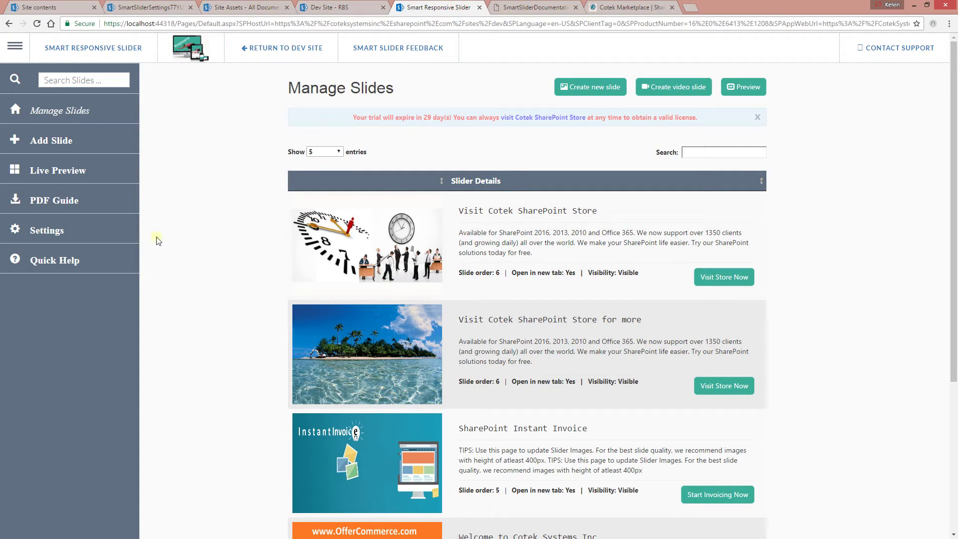
click(75, 231)
click(558, 261)
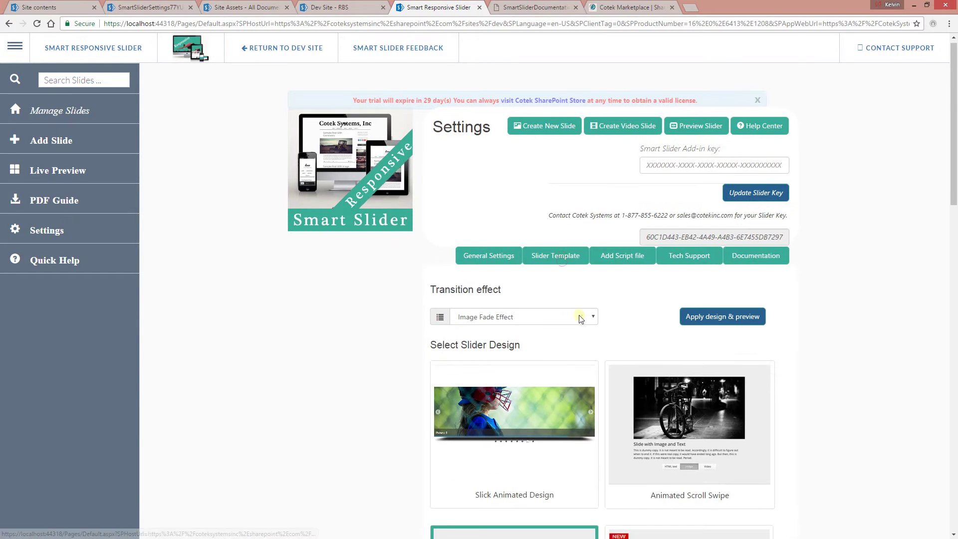
scroll(703, 345, down, 6)
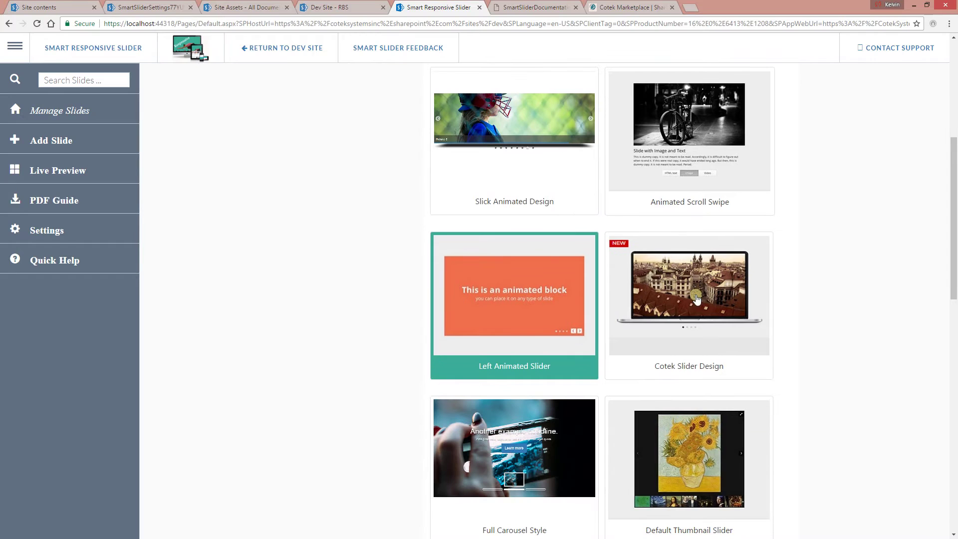
click(726, 361)
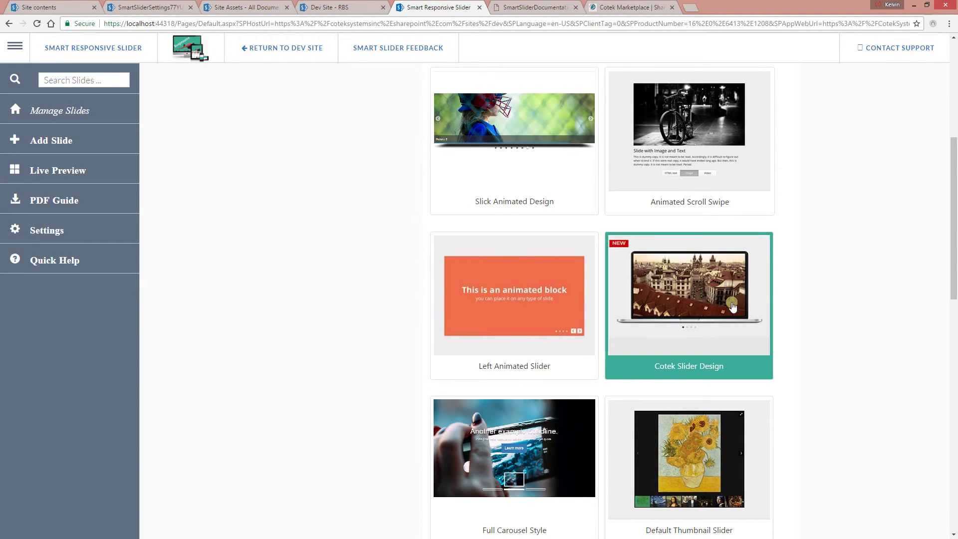
Step: Apply the Flip in X transition effect with the selected design and check the slider on the RBS page
scroll(560, 227, up, 5)
scroll(539, 212, up, 2)
click(519, 323)
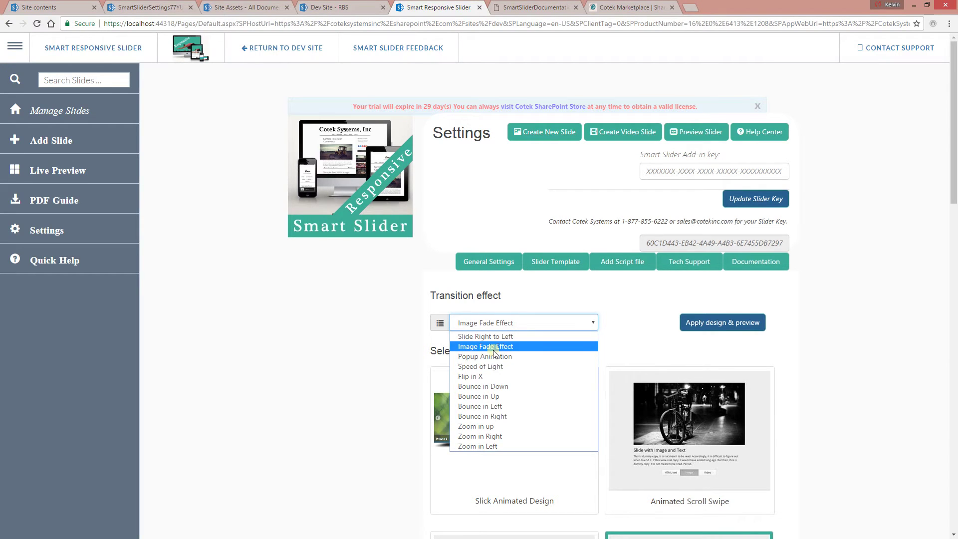
click(491, 375)
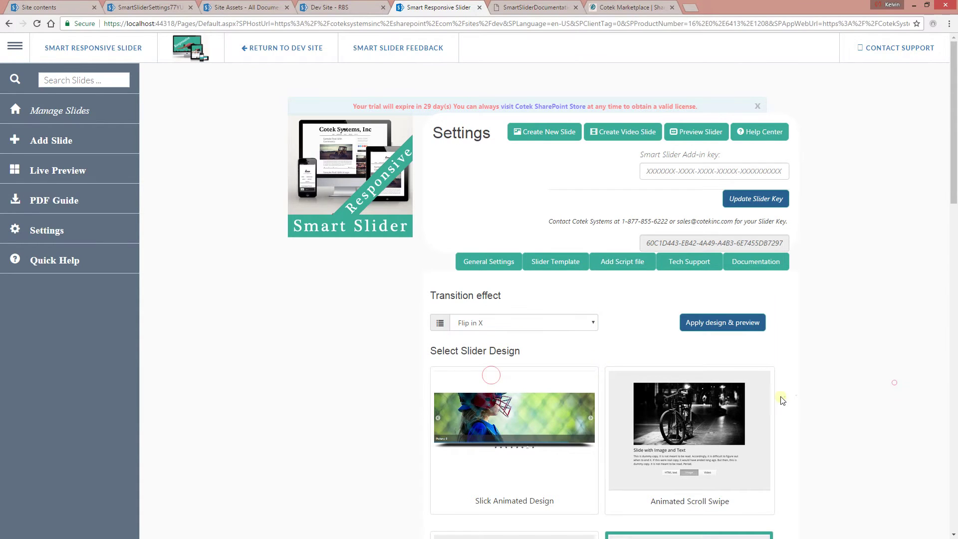
scroll(769, 395, down, 5)
scroll(852, 331, up, 5)
scroll(788, 315, down, 2)
scroll(784, 315, up, 2)
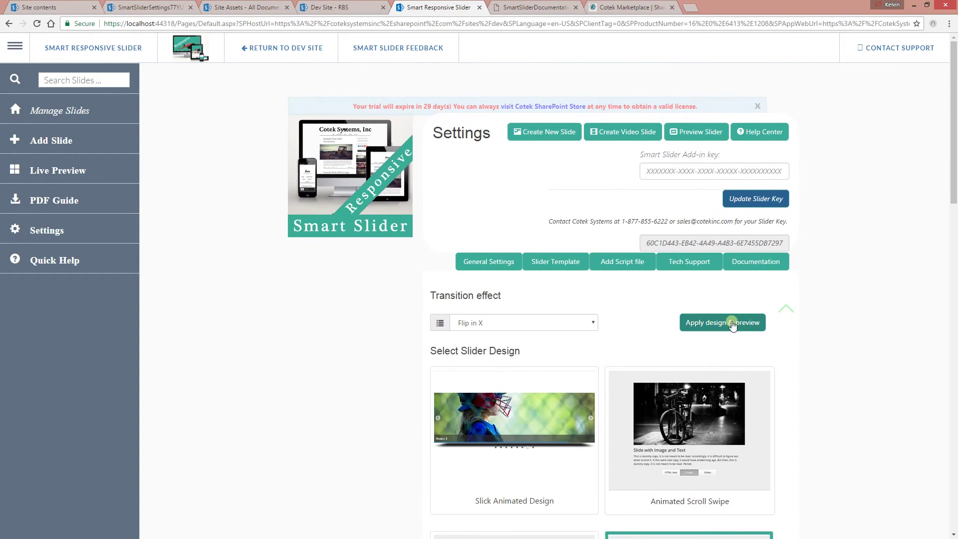
click(733, 323)
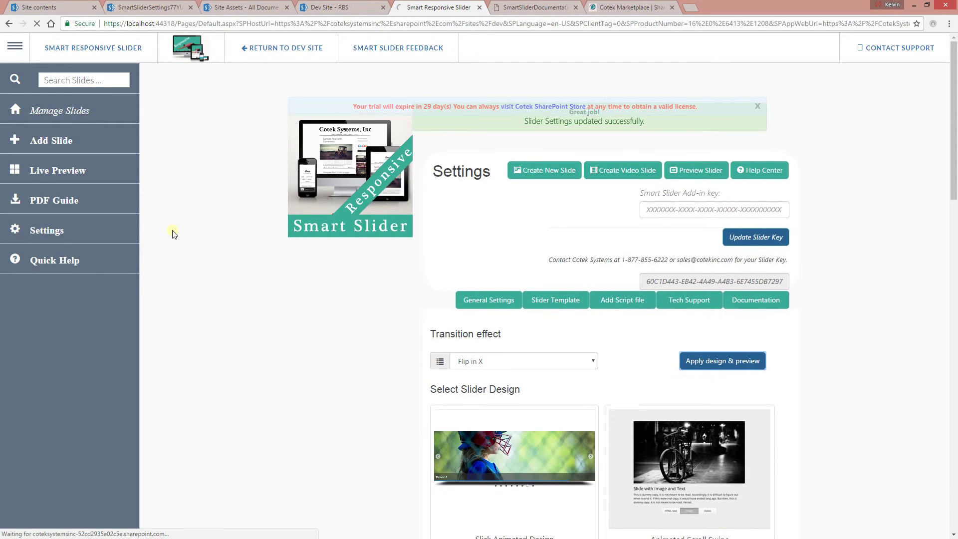
click(329, 7)
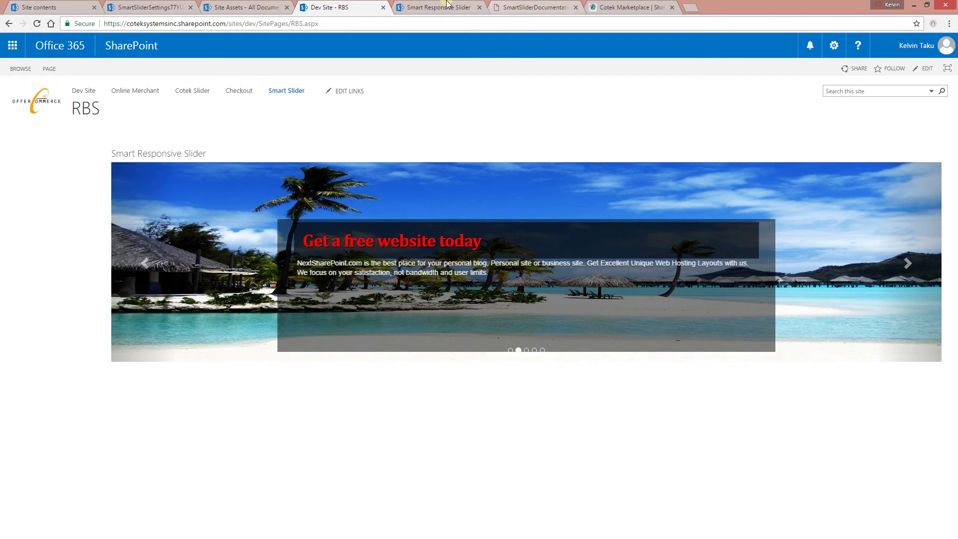
Step: Return to the app's slider template settings, select News Highlight Format as the slider design and apply it
click(464, 7)
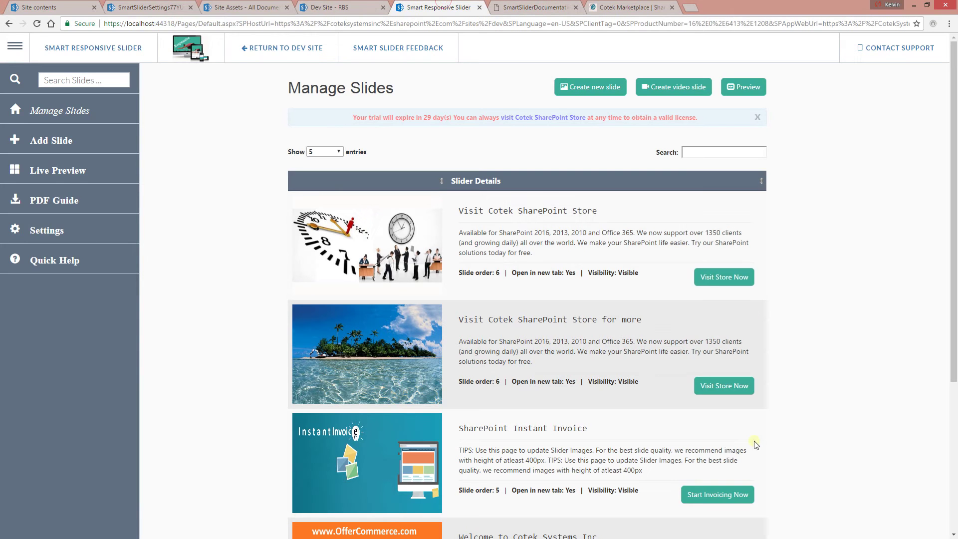
click(73, 231)
click(569, 262)
scroll(649, 313, down, 10)
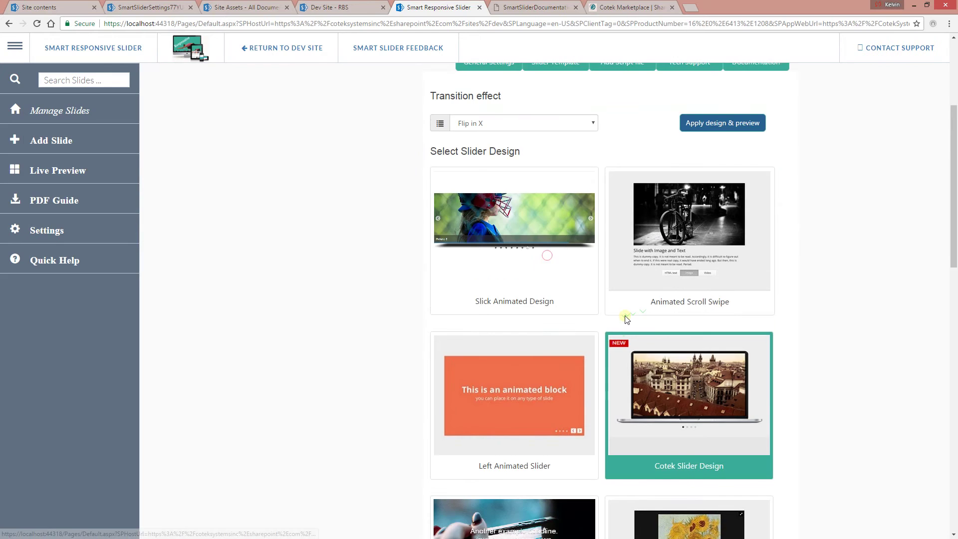
scroll(640, 253, down, 4)
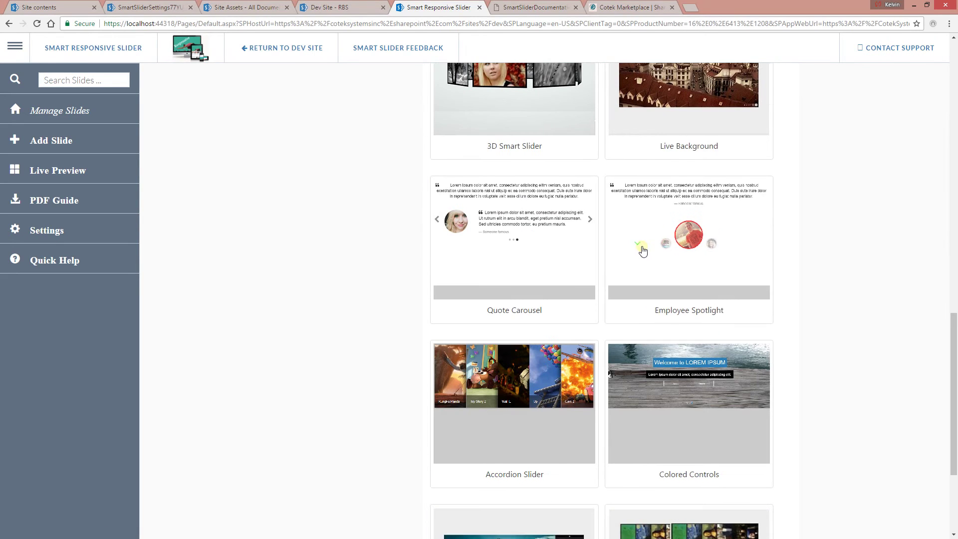
scroll(708, 300, down, 2)
click(547, 390)
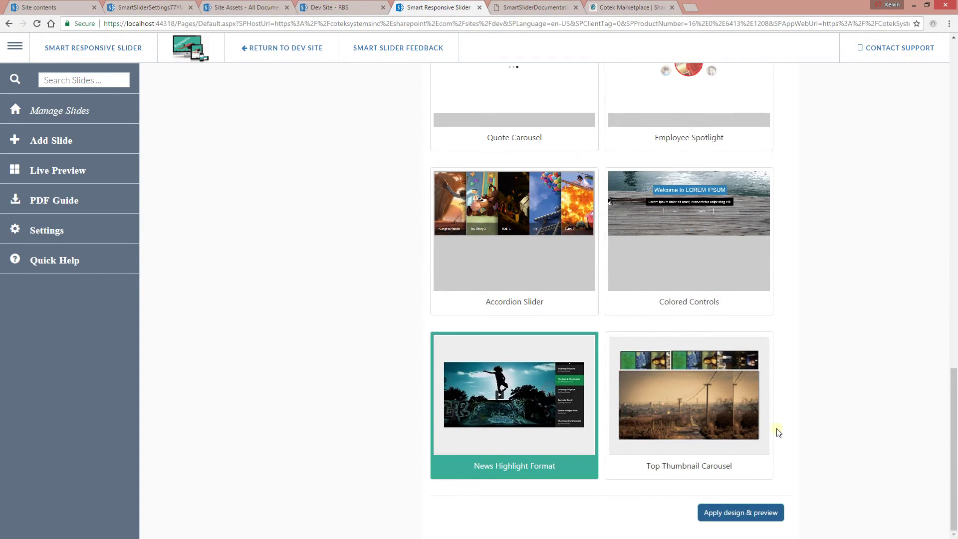
click(753, 513)
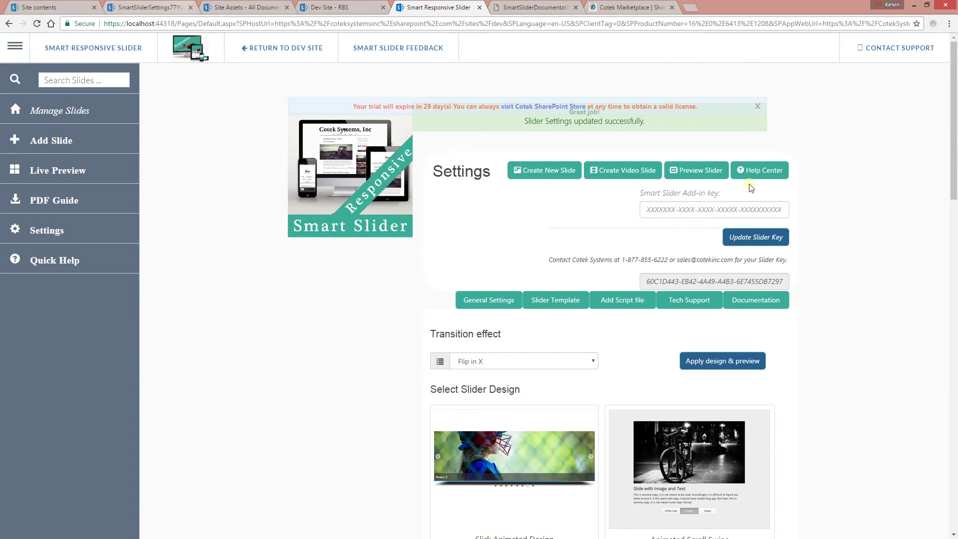
Step: Reload the Dev Site's RBS page and browse the slider's headlines from Get a free website today to Visit Cotek SharePoint Store
click(339, 7)
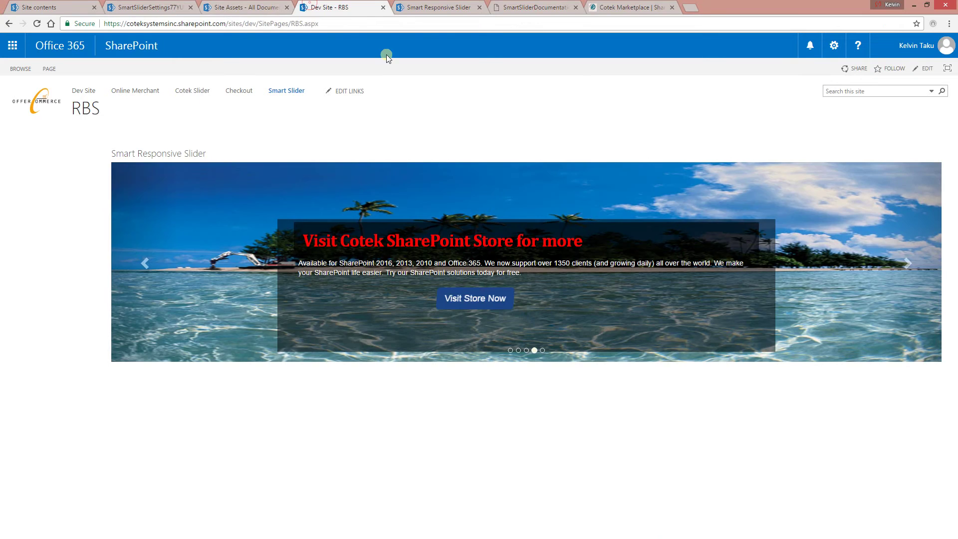
click(415, 24)
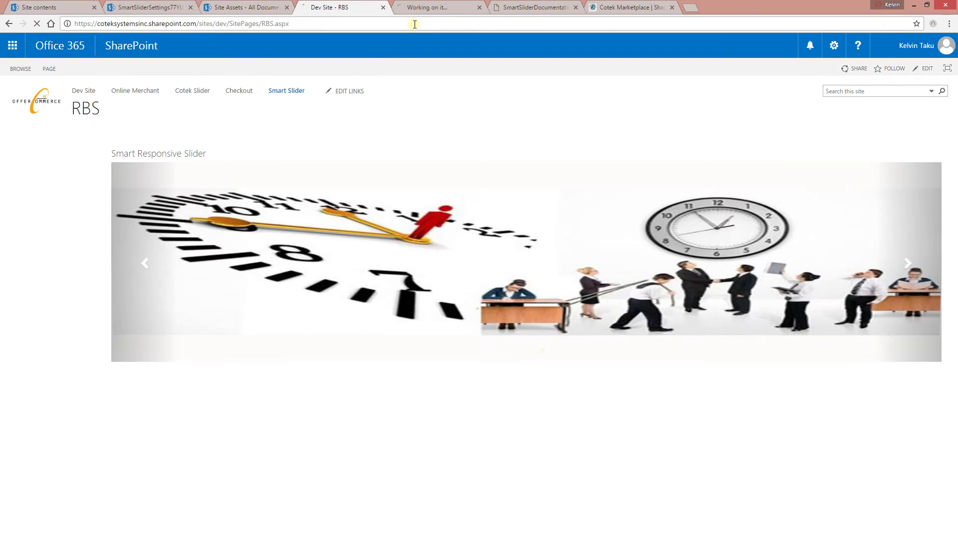
key(Return)
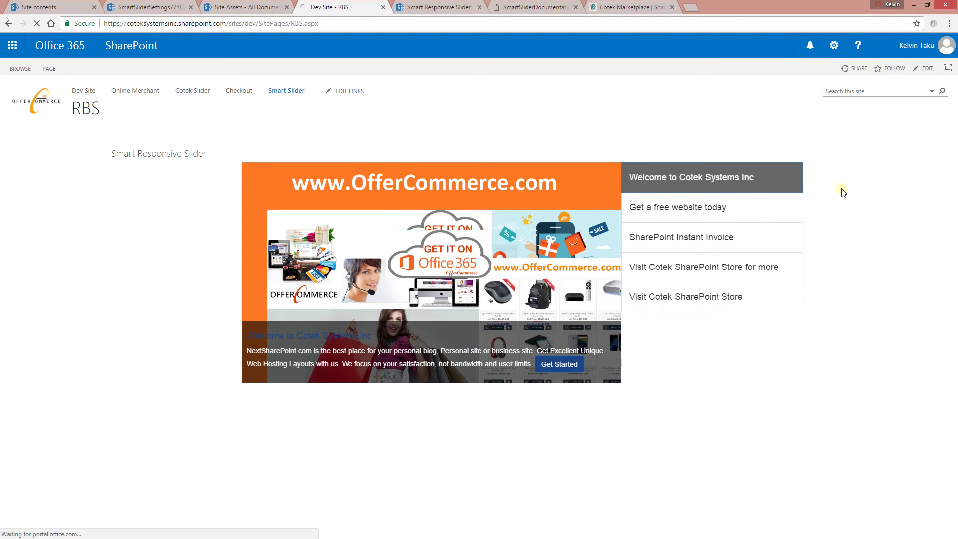
click(725, 220)
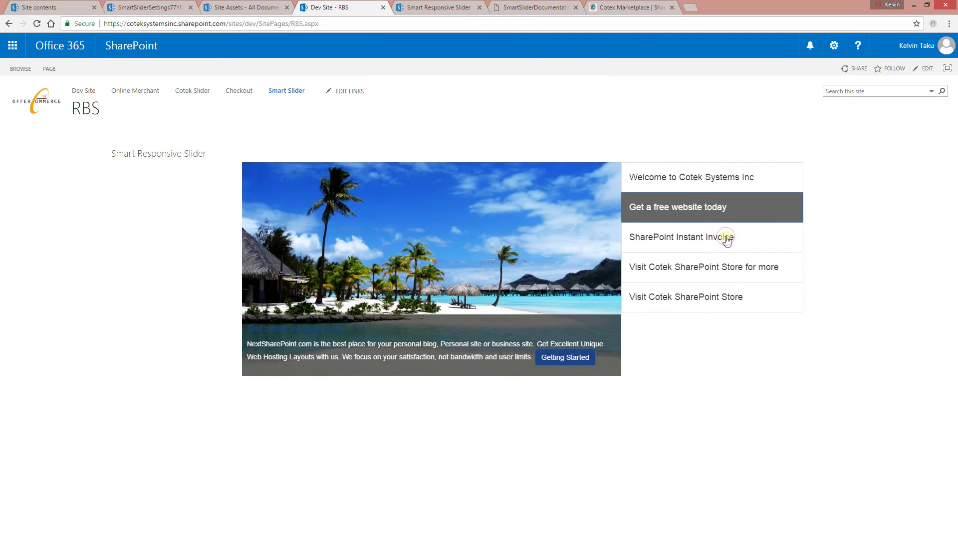
click(713, 239)
click(720, 269)
click(719, 301)
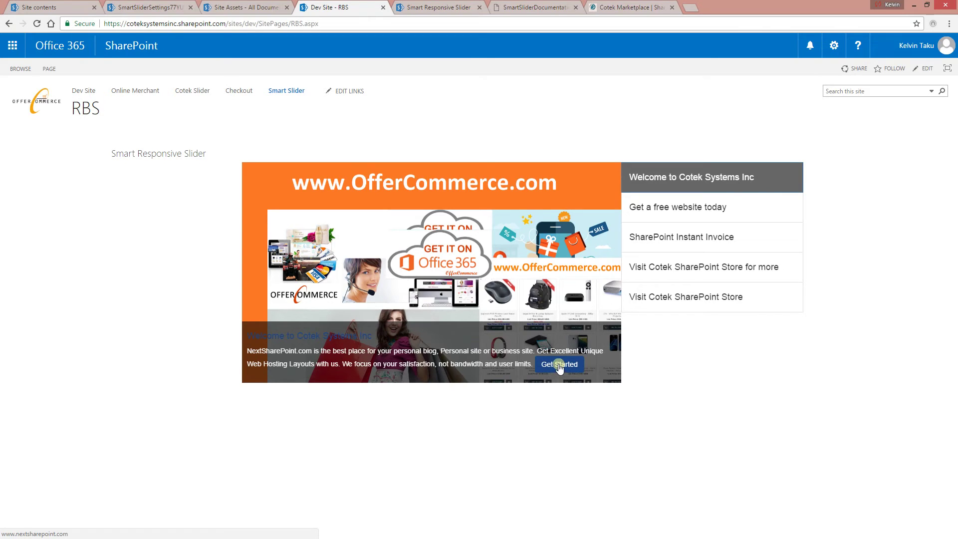
Step: Set the color theme style to red #cc0000 in the app's general settings and update the slider
click(434, 7)
click(55, 240)
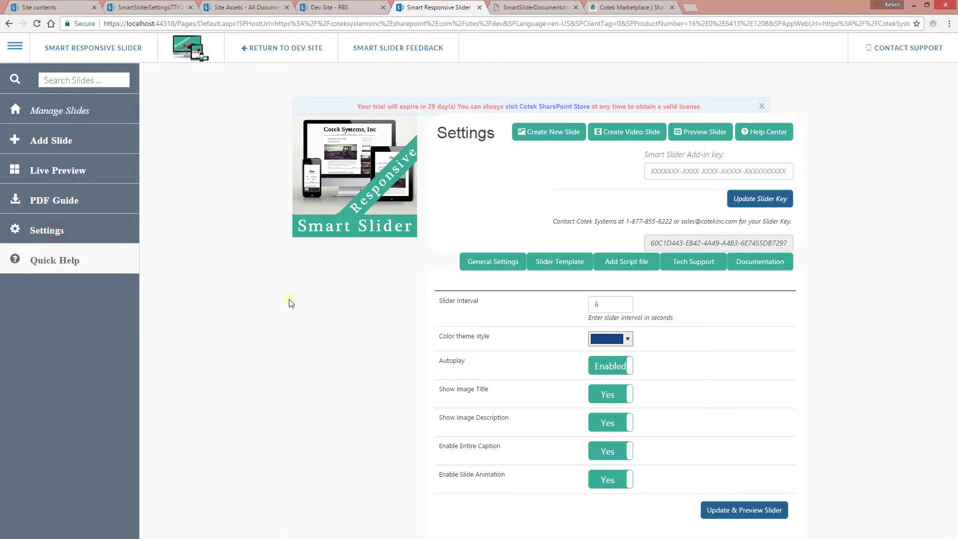
click(607, 340)
click(356, 4)
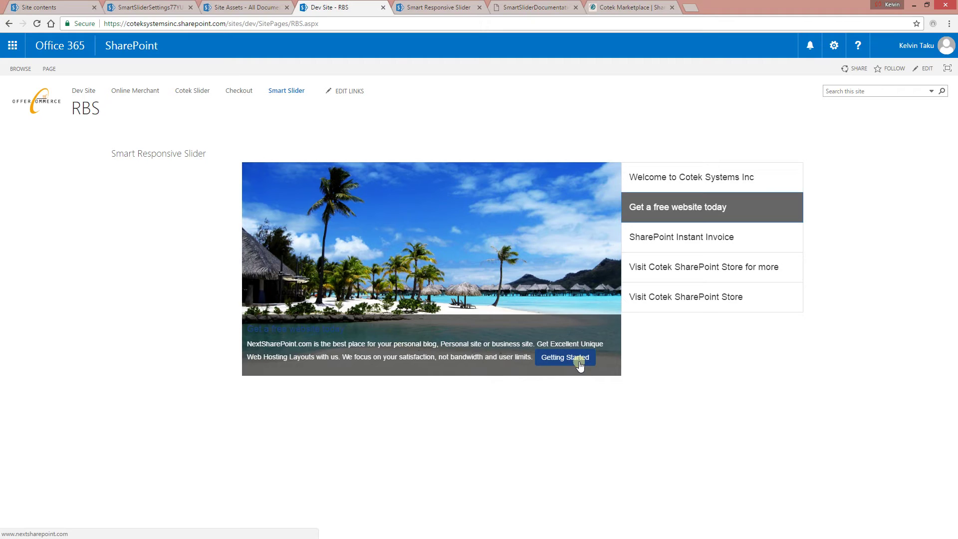
key(ctrl+Tab)
click(609, 412)
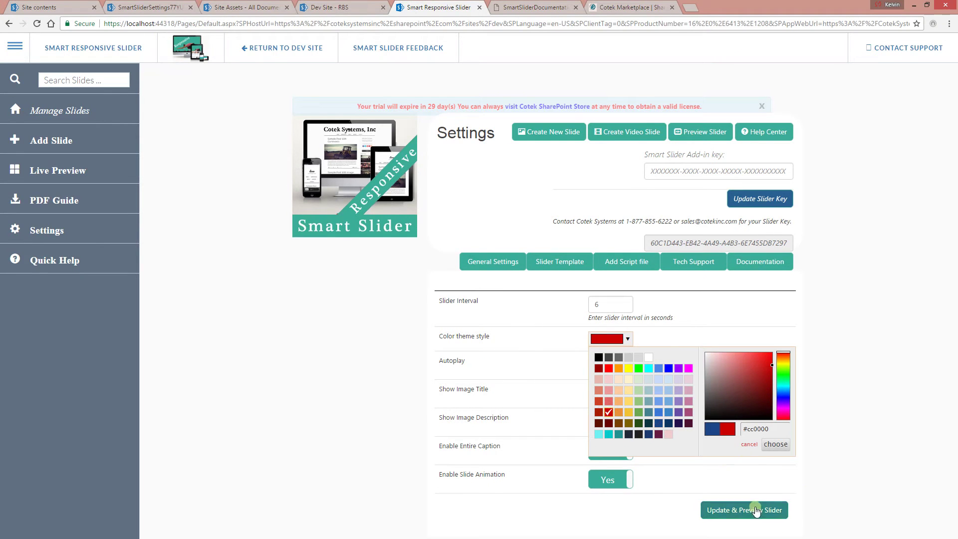
click(770, 448)
click(762, 512)
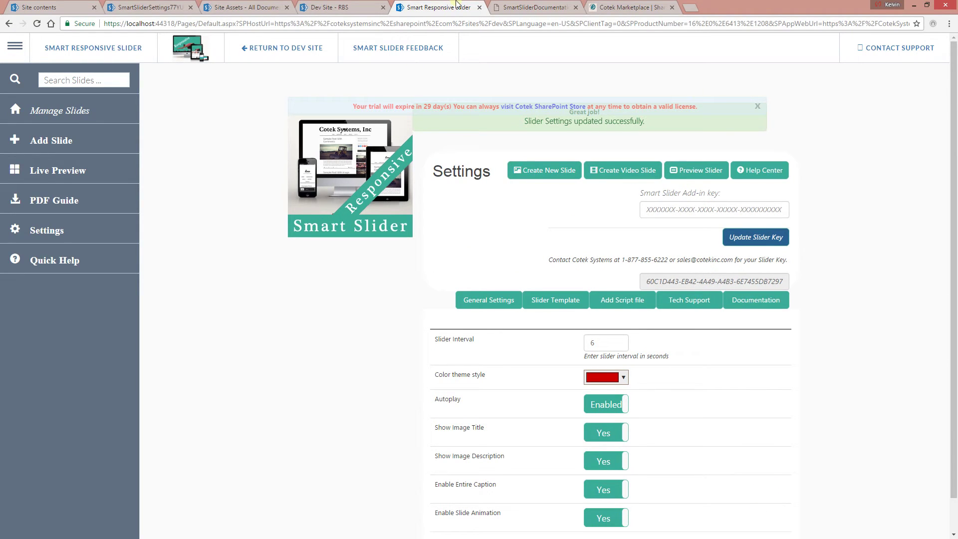
Step: Reload the RBS page to check the new theme color and show the Visit Cotek SharePoint Store slide
click(372, 4)
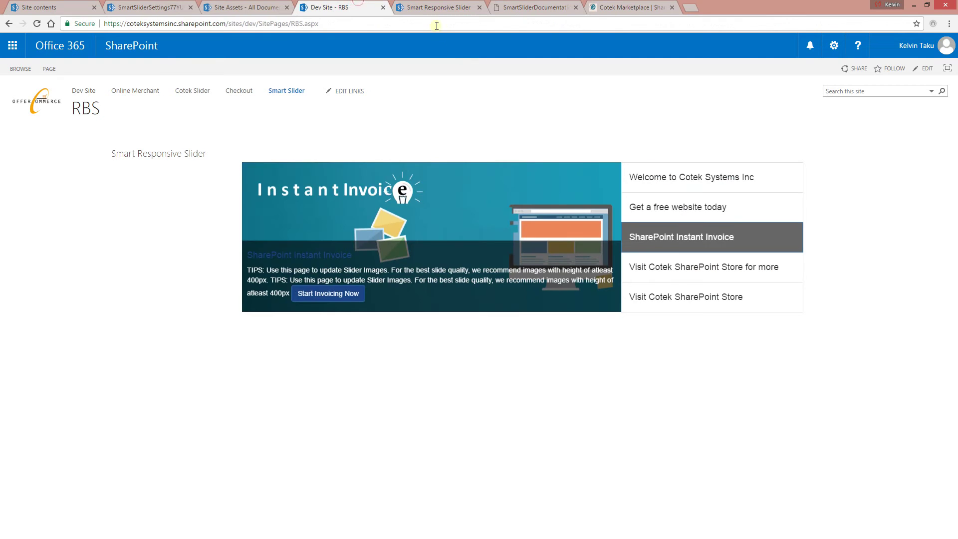
click(436, 23)
key(Return)
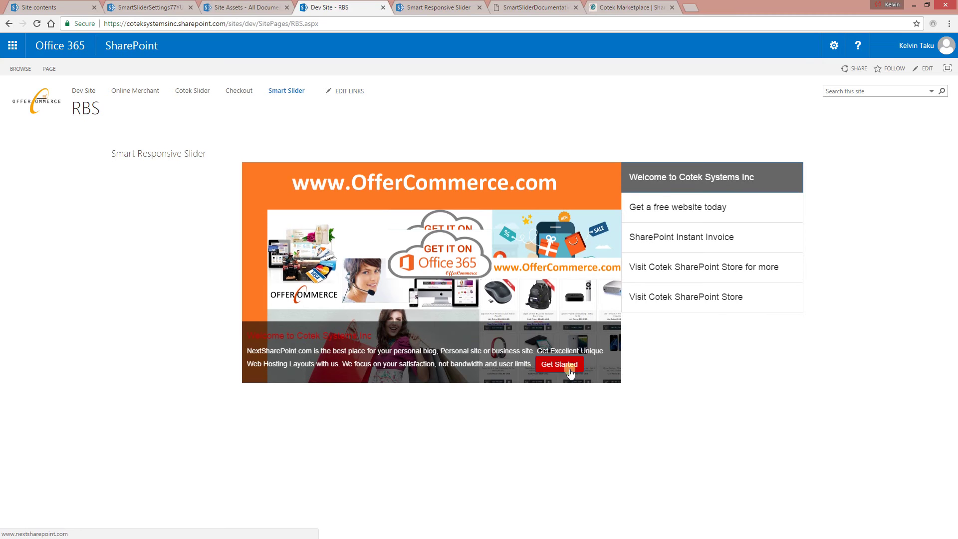
click(670, 295)
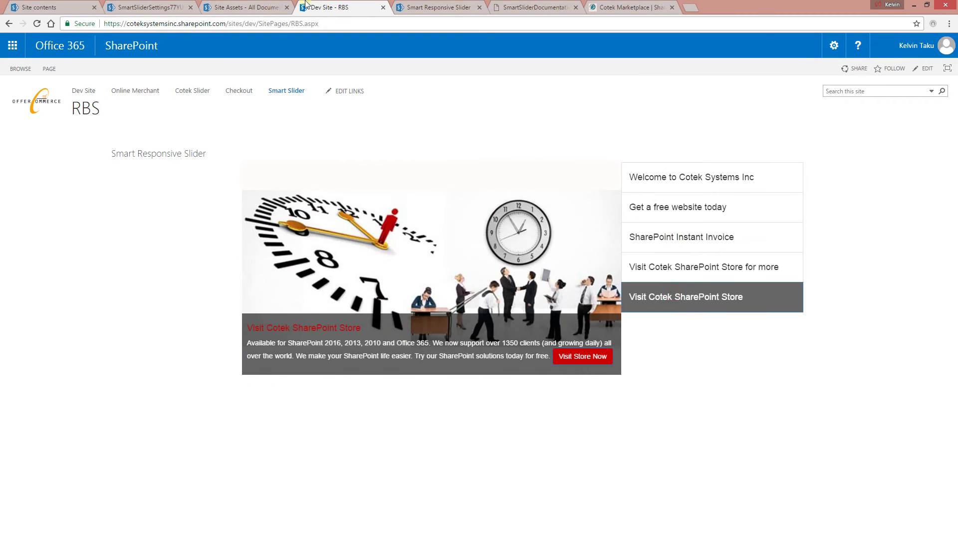
Step: Go back to the app's slider template settings, select the 3D Smart Slider design and apply it
click(404, 7)
scroll(642, 330, down, 1)
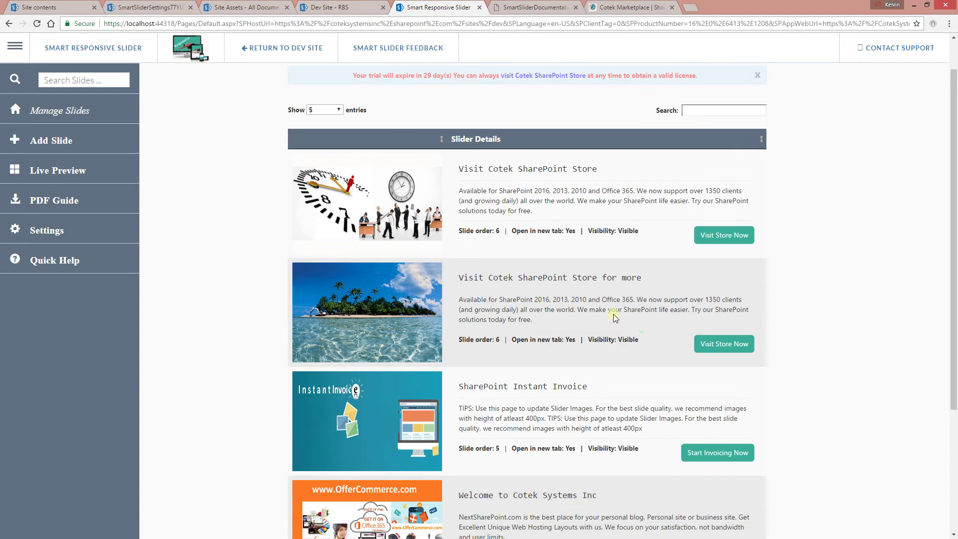
click(79, 230)
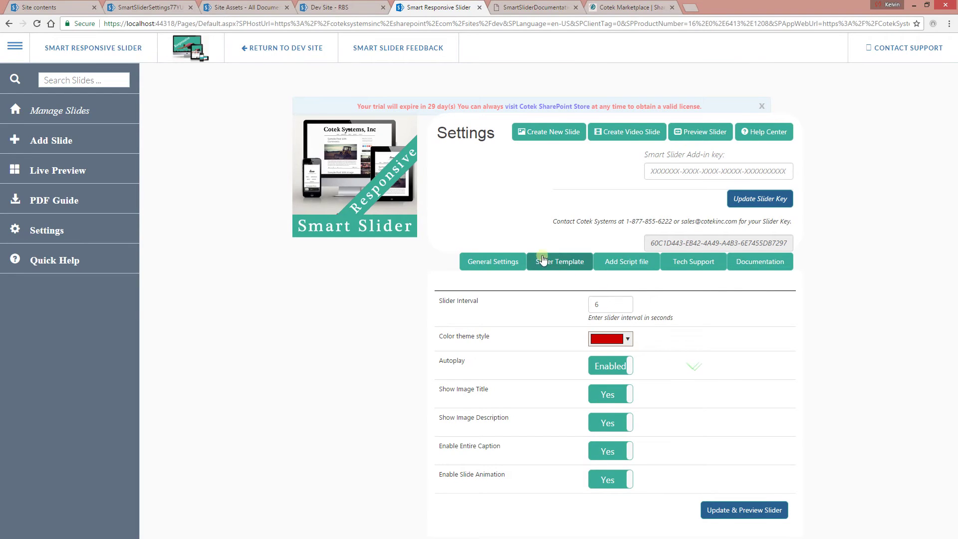
click(560, 263)
scroll(558, 259, down, 12)
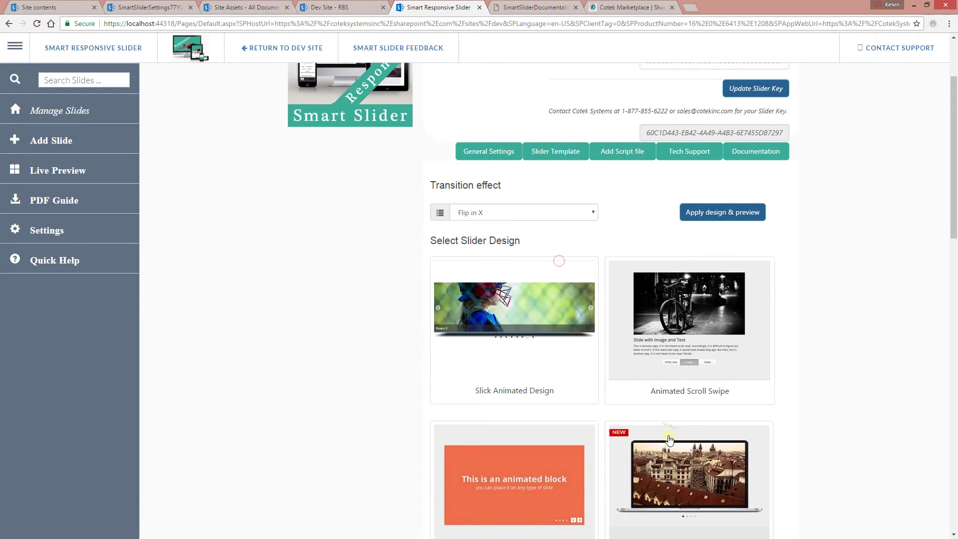
scroll(678, 447, down, 2)
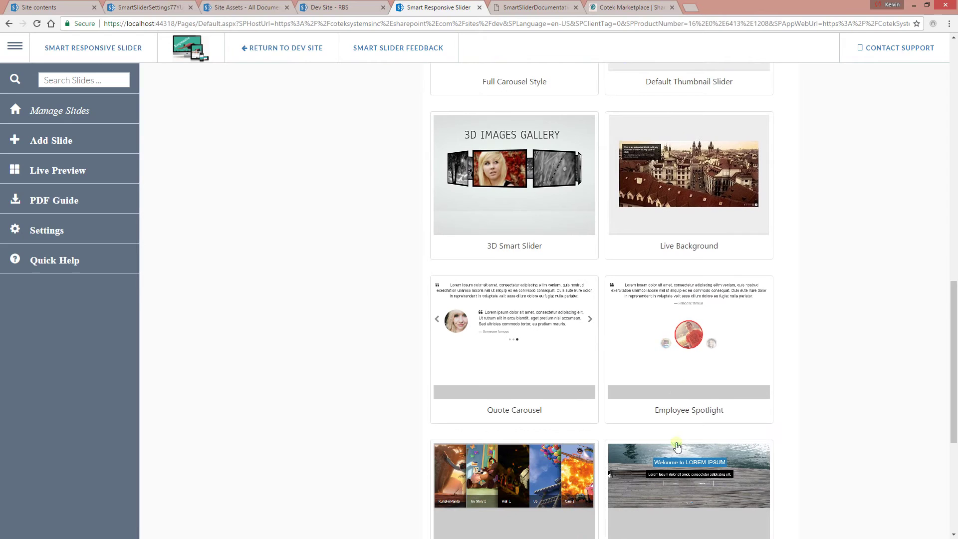
click(522, 183)
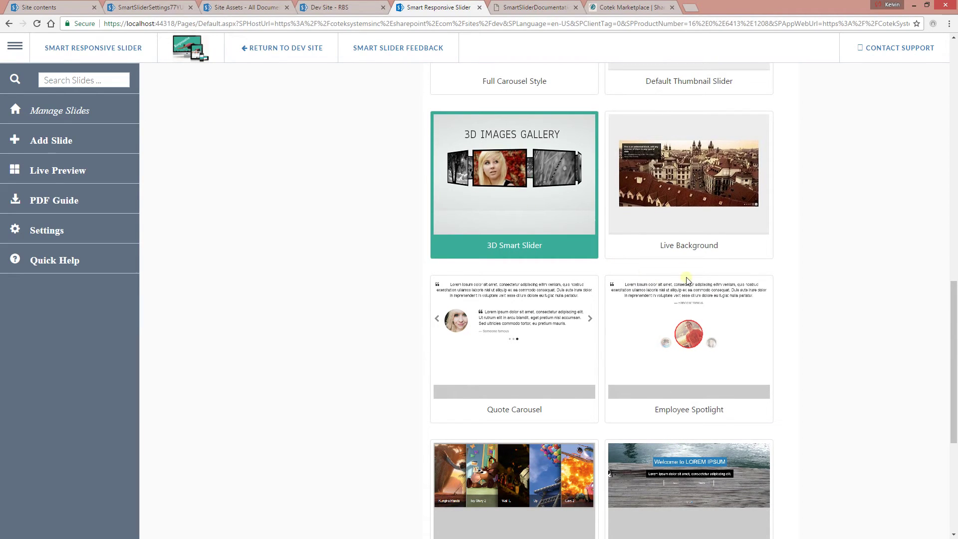
scroll(764, 261, down, 5)
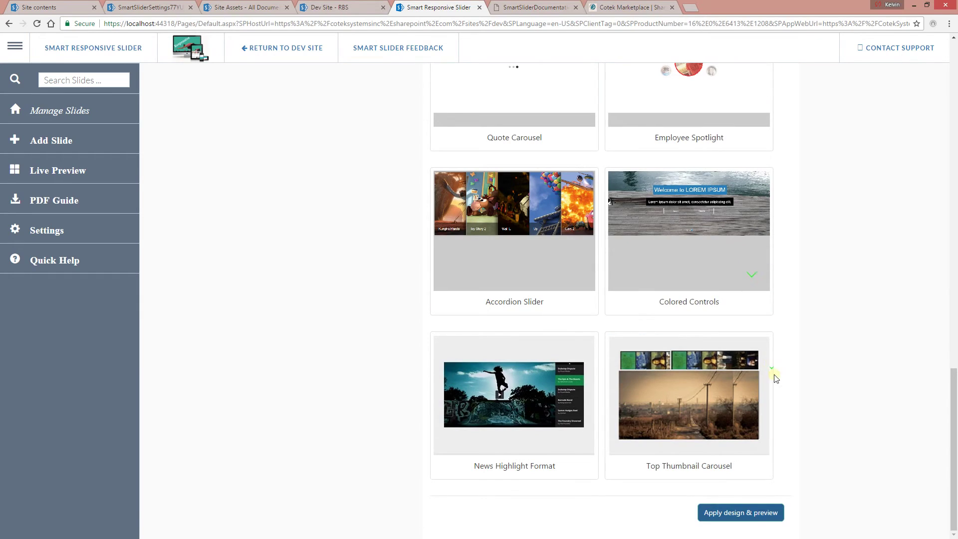
click(757, 513)
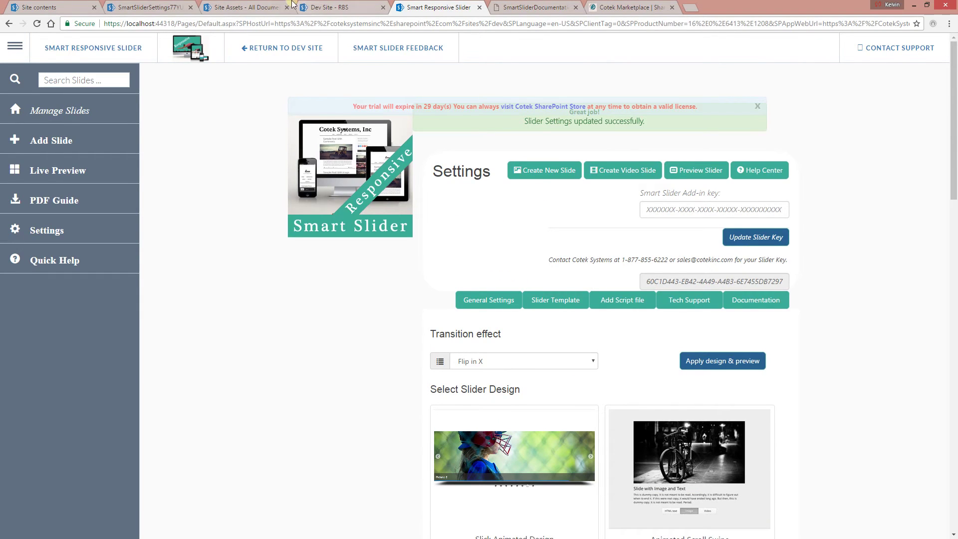
Step: Reload the RBS page and try out the front slide of the 3D slider
click(330, 7)
click(341, 27)
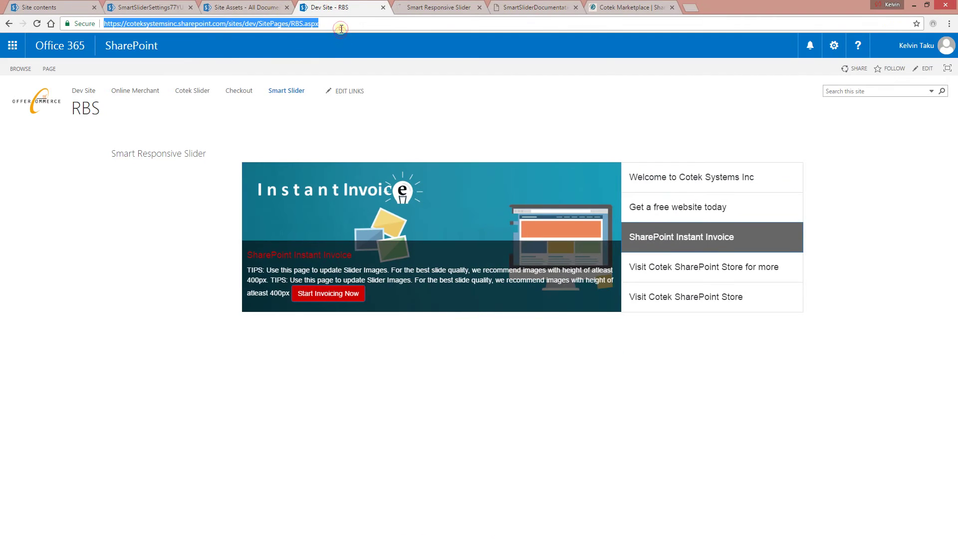
key(Return)
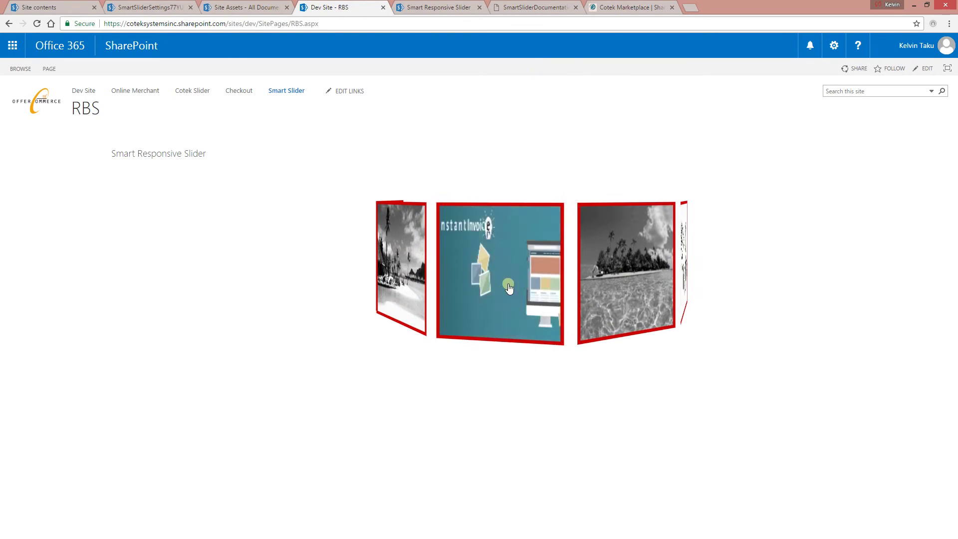
click(509, 283)
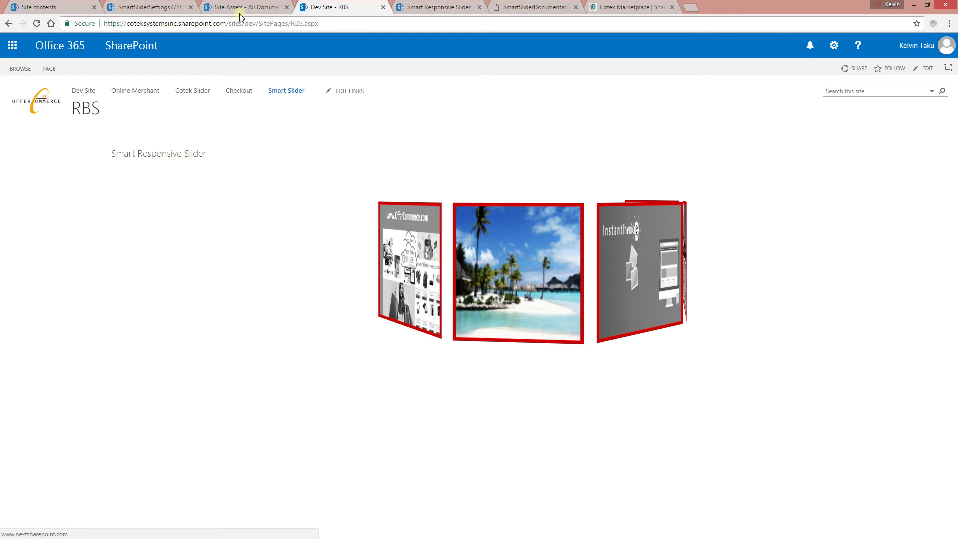
Step: Select Full Carousel Style as the slider design in the app's slider template settings and apply it
click(434, 7)
click(78, 234)
click(568, 262)
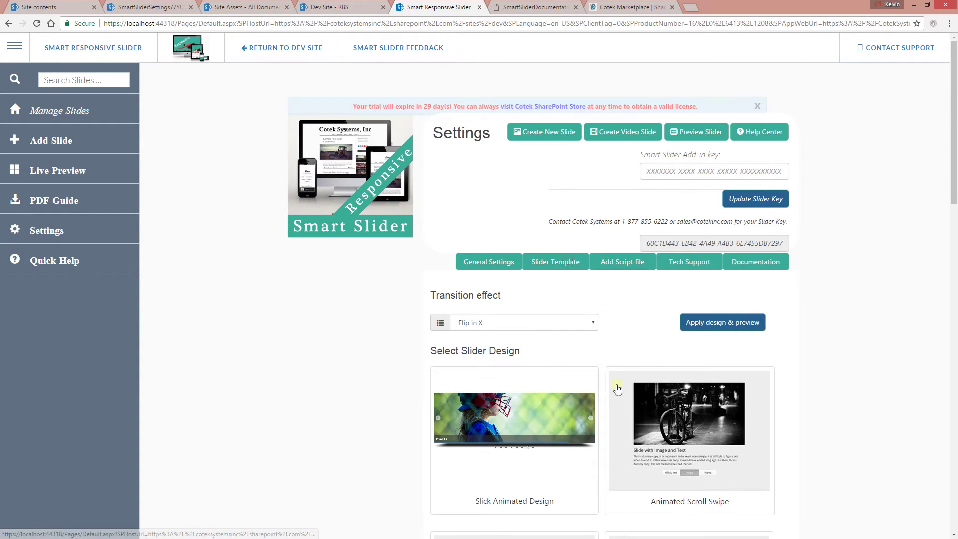
scroll(698, 390, down, 5)
scroll(698, 386, down, 1)
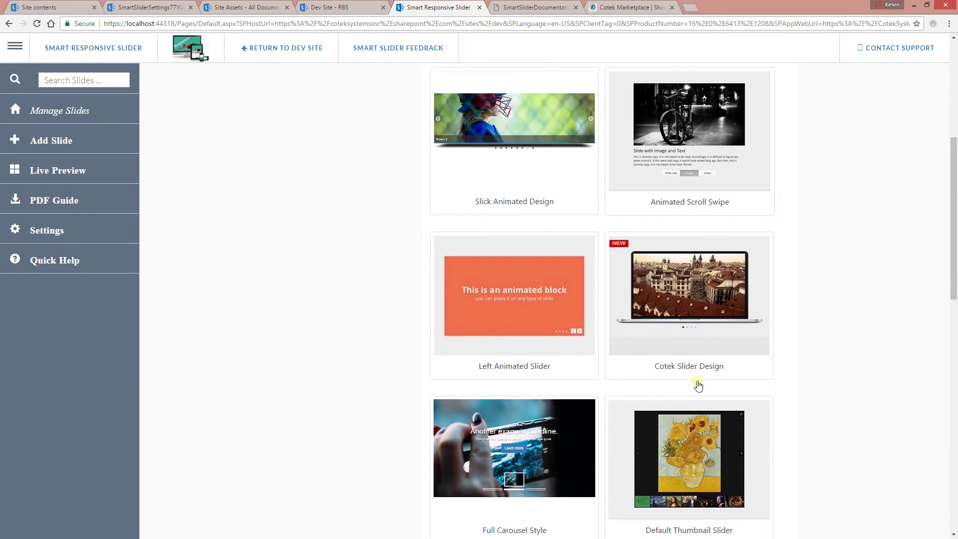
scroll(777, 374, down, 1)
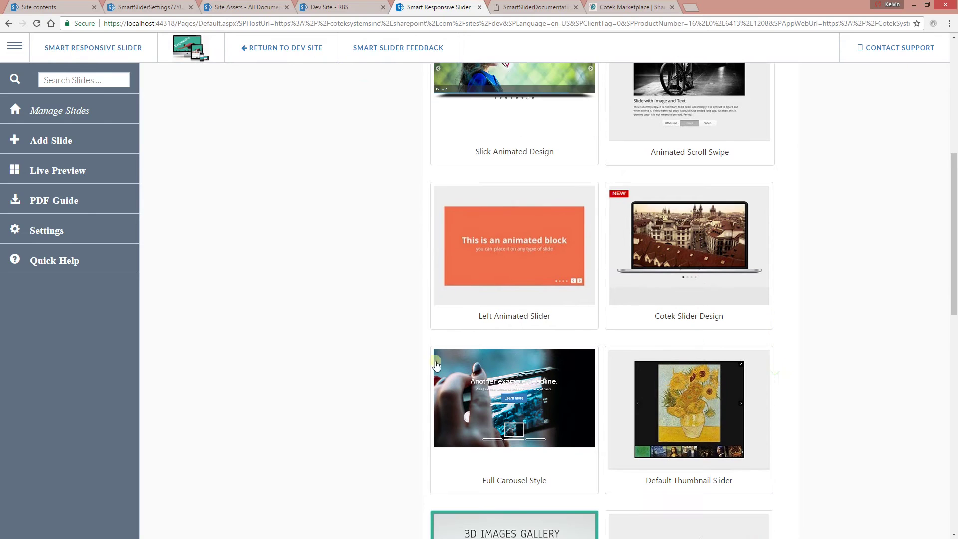
click(509, 393)
scroll(809, 381, down, 8)
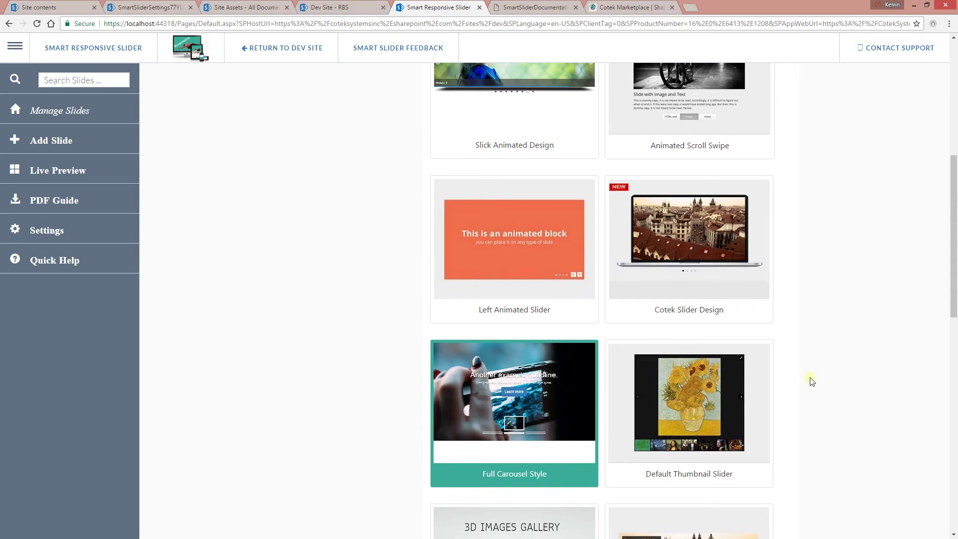
scroll(769, 479, down, 4)
scroll(744, 513, down, 2)
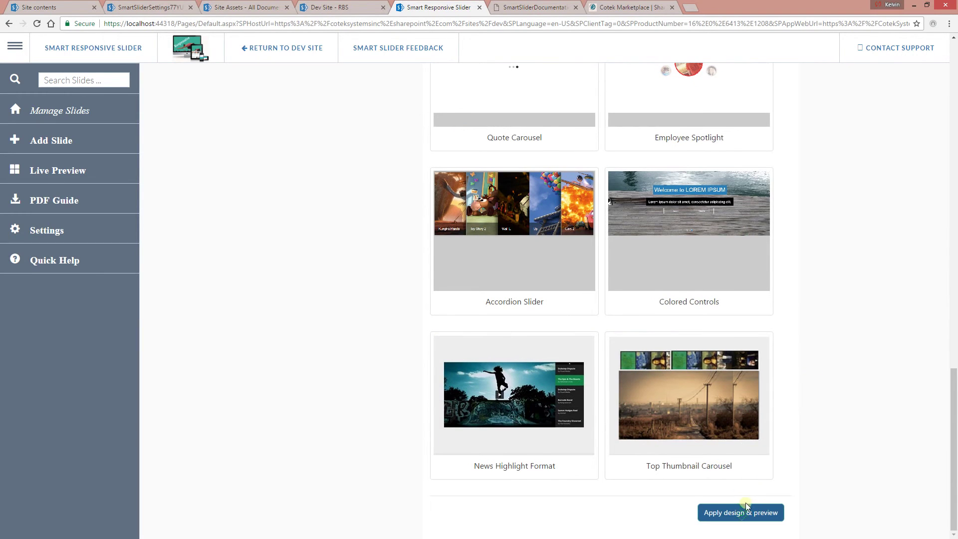
click(741, 513)
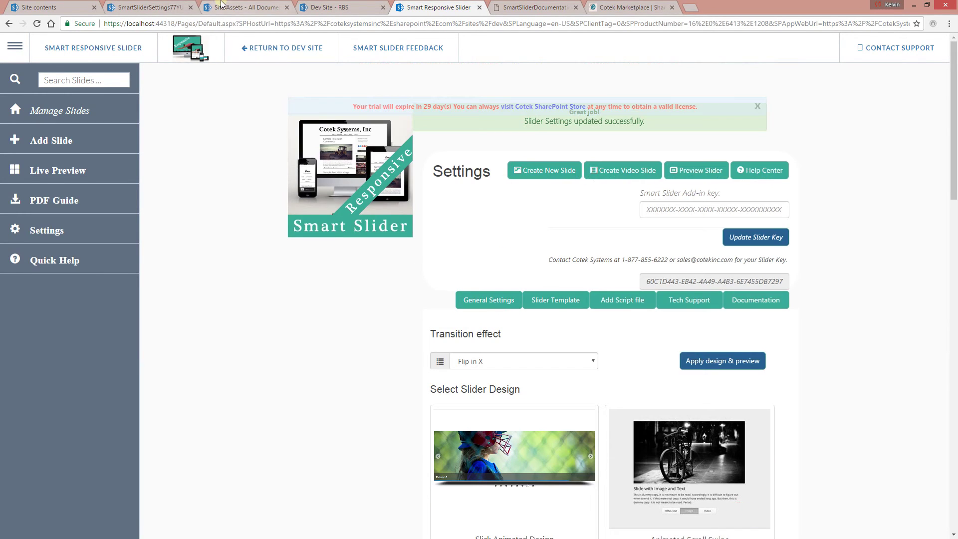
Step: Reload the RBS page to check the Full Carousel Style and try out the carousel's slide indicators
click(331, 9)
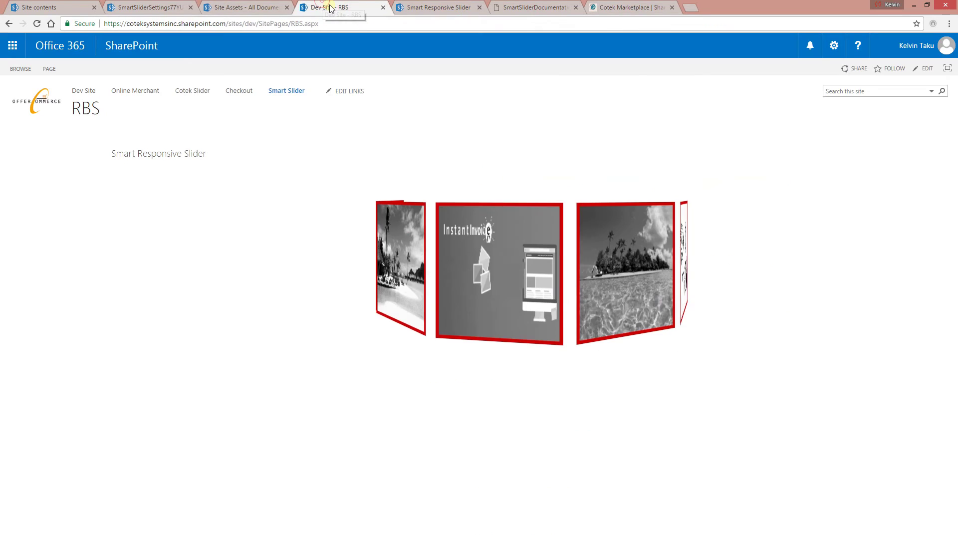
click(355, 20)
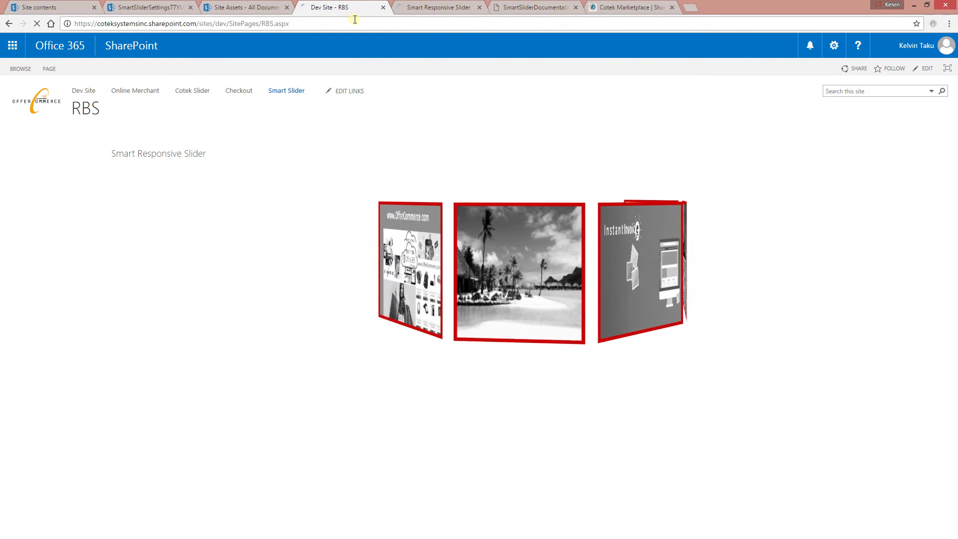
key(Return)
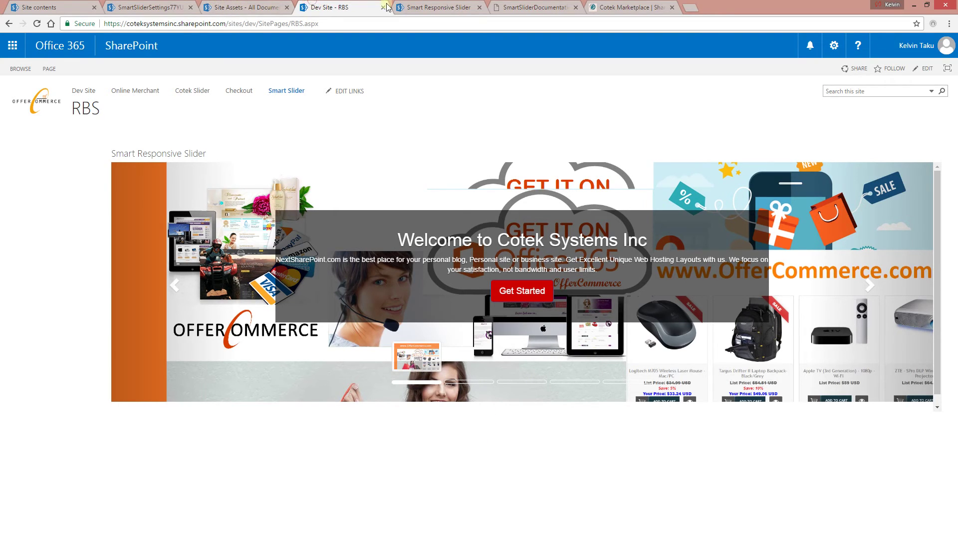
click(428, 4)
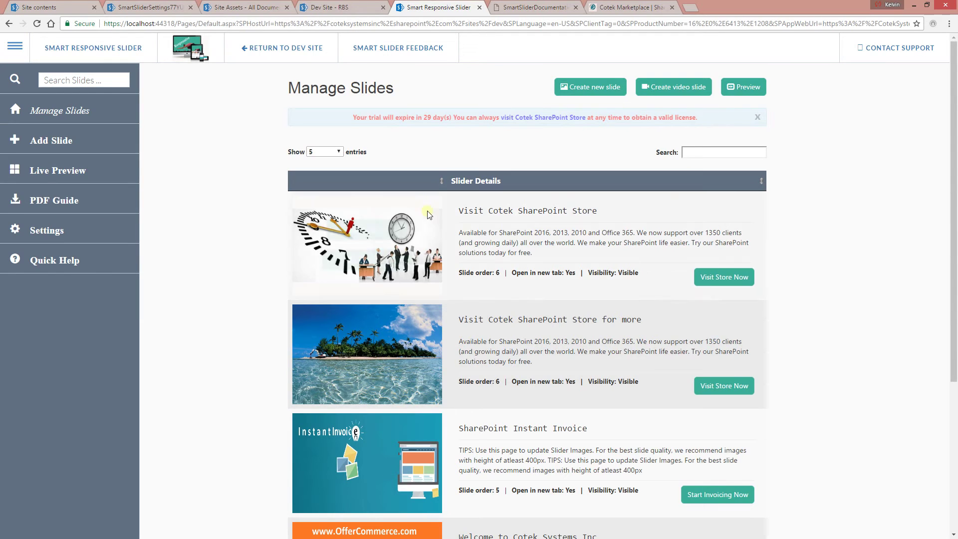
click(329, 3)
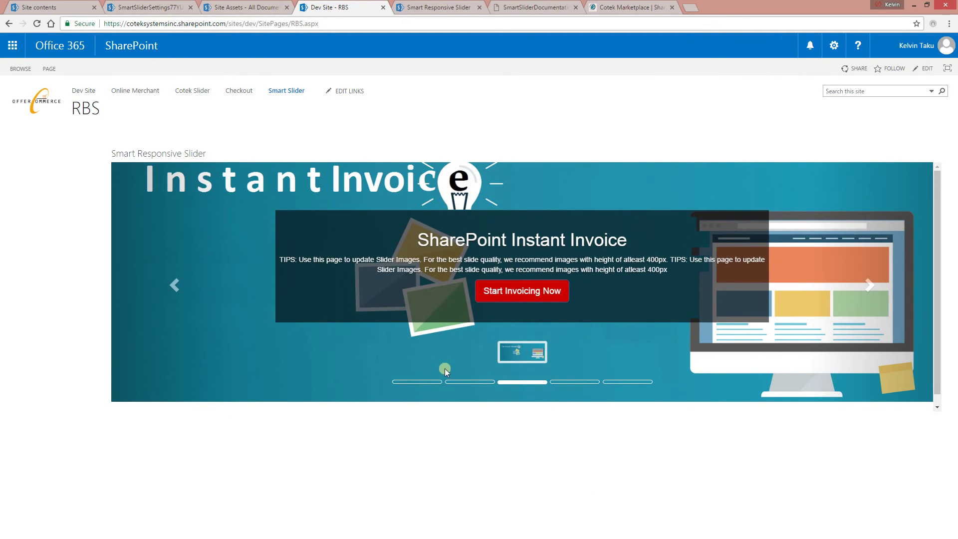
click(432, 383)
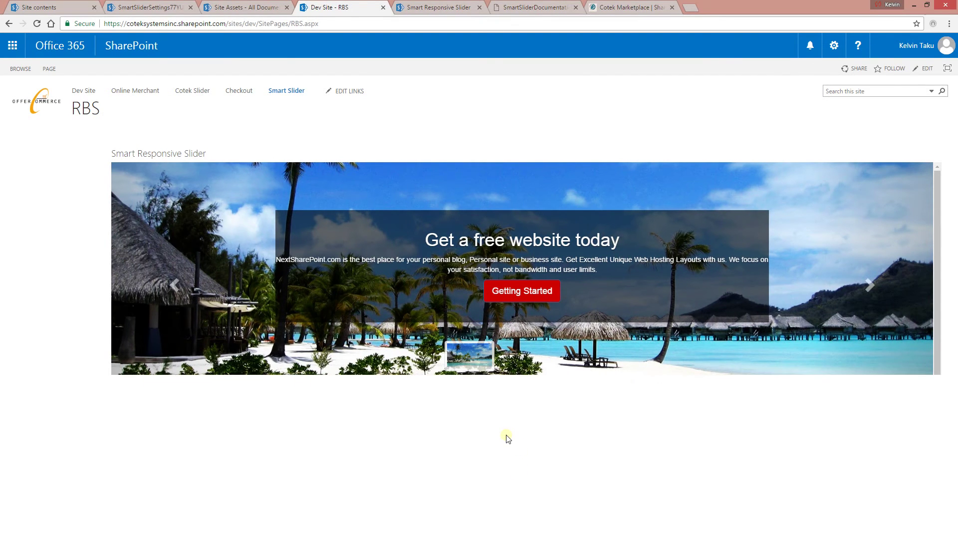
Step: Open the browser's developer tools, inspect the slide's "Get a free website today" heading and select its parent carousel-caption div
key(F12)
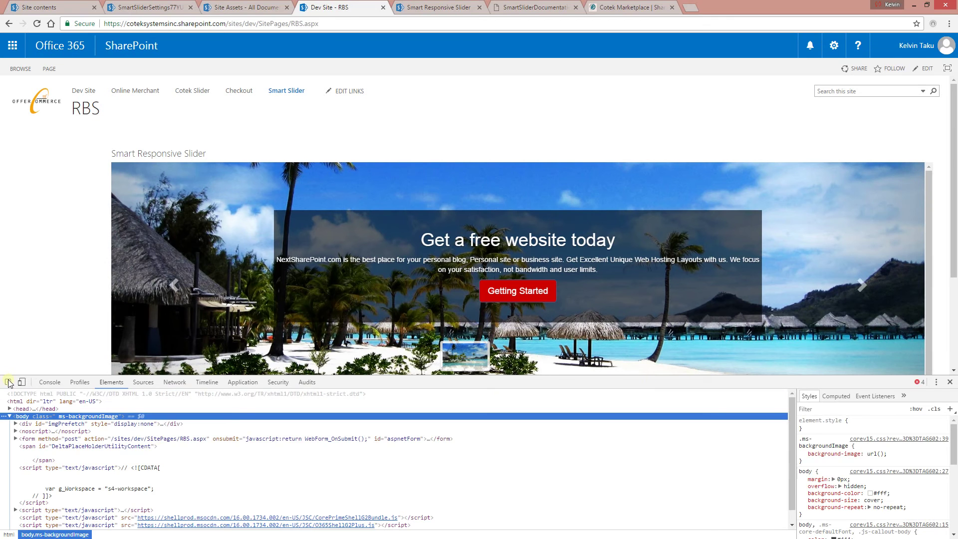
click(8, 383)
click(456, 242)
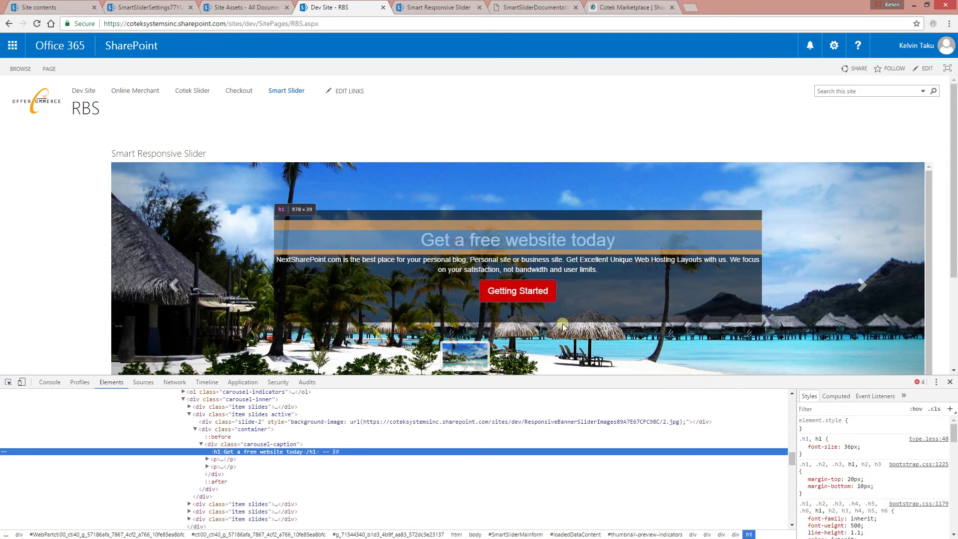
click(439, 444)
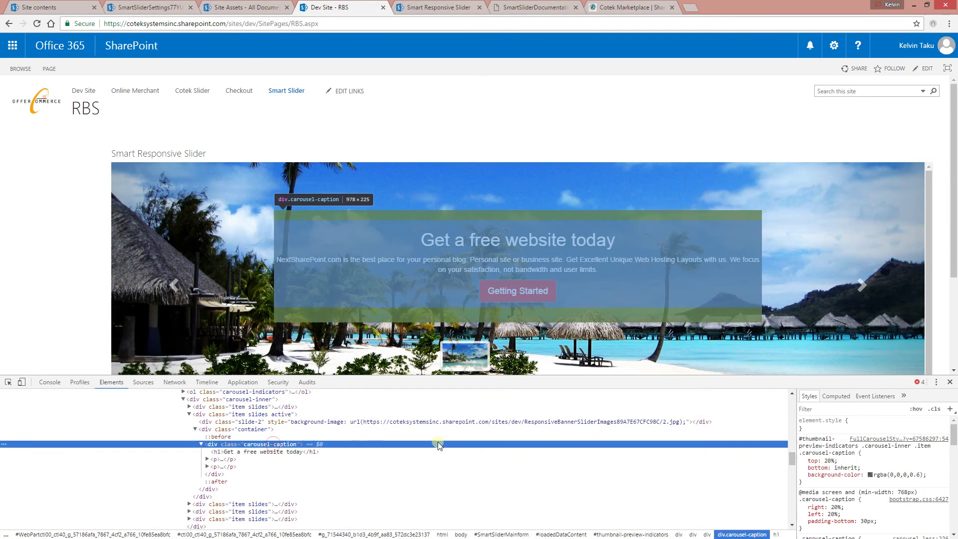
Step: Add a .carousel-caption h1 style rule that sets the heading color to #FF0000
click(950, 409)
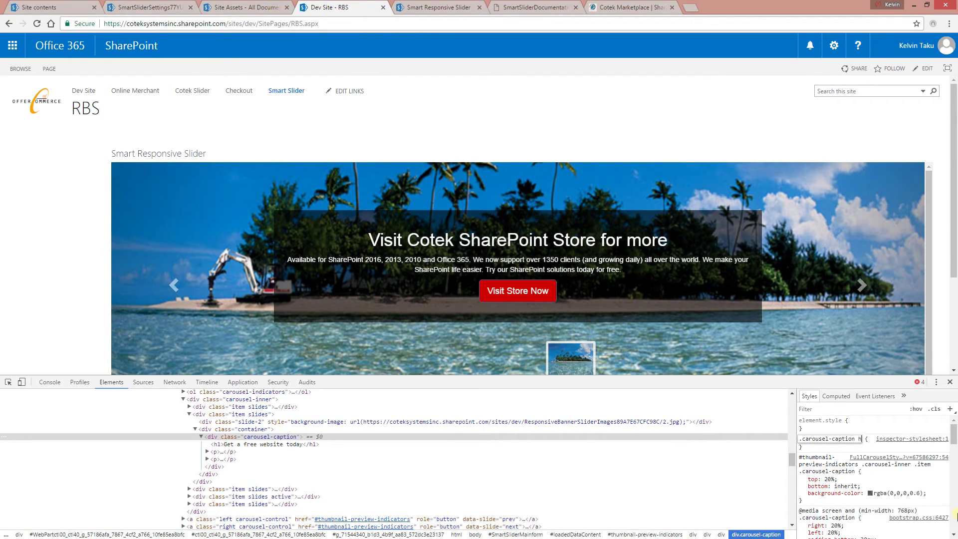
key(Return)
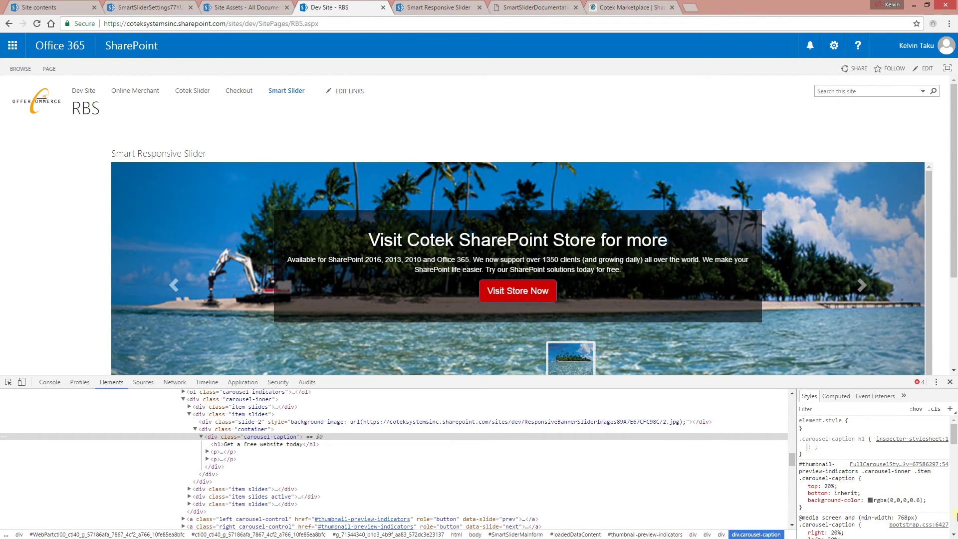
text(color)
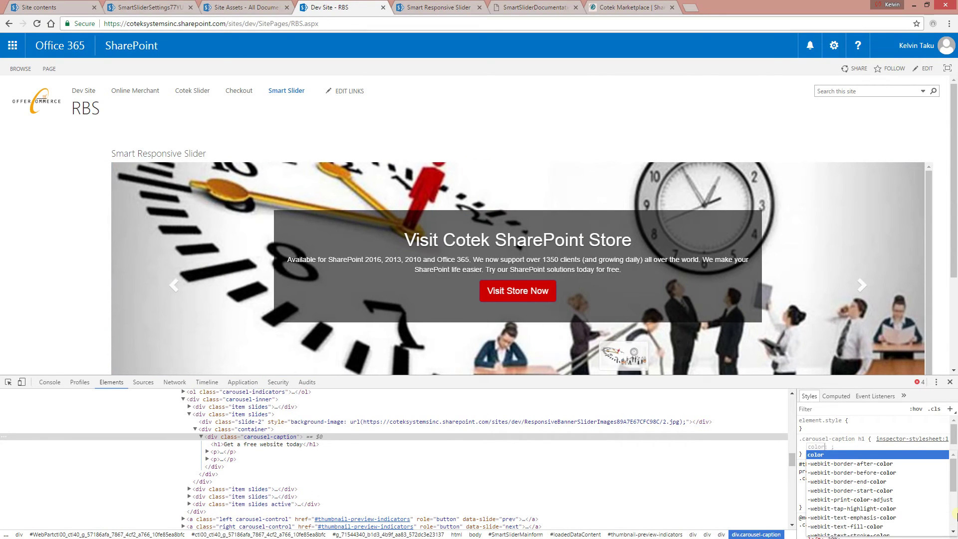
key(Tab)
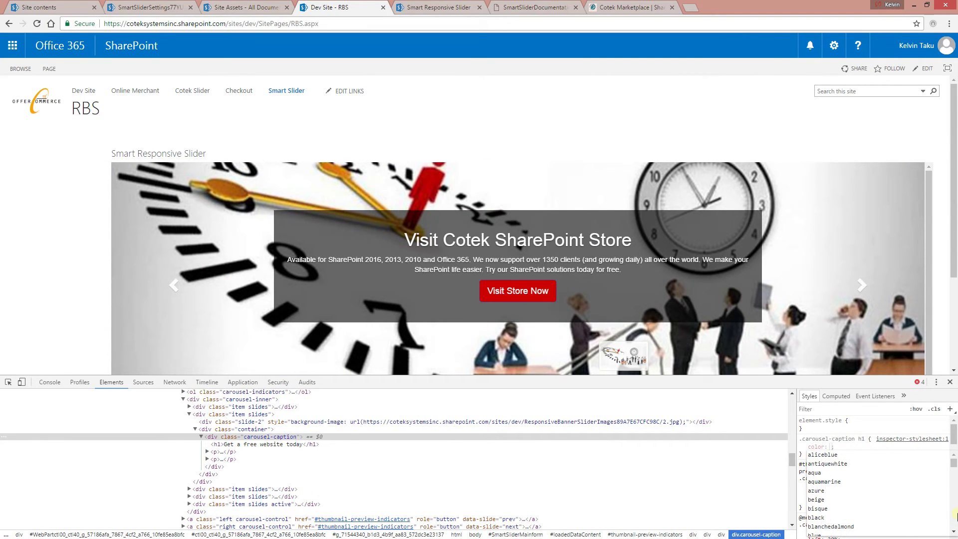
text(#FF000)
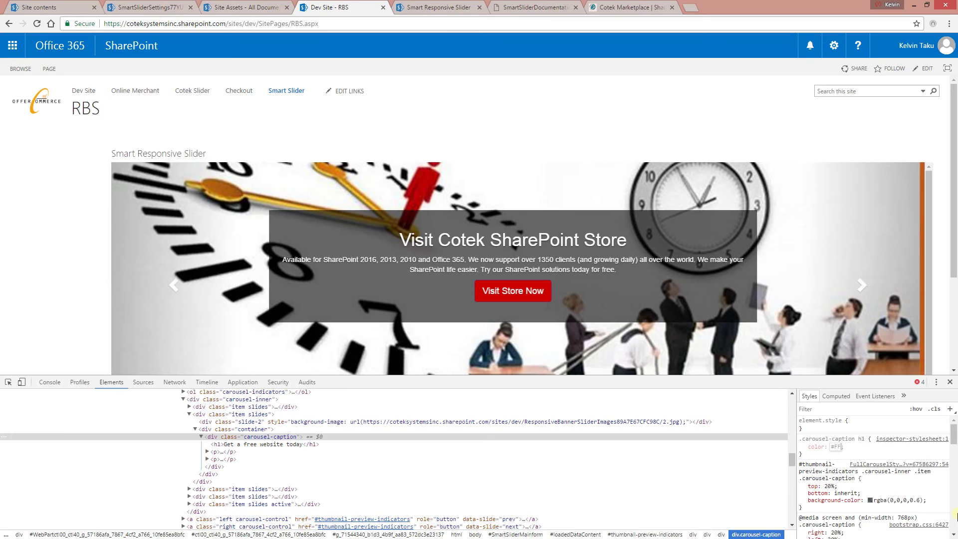
text(0)
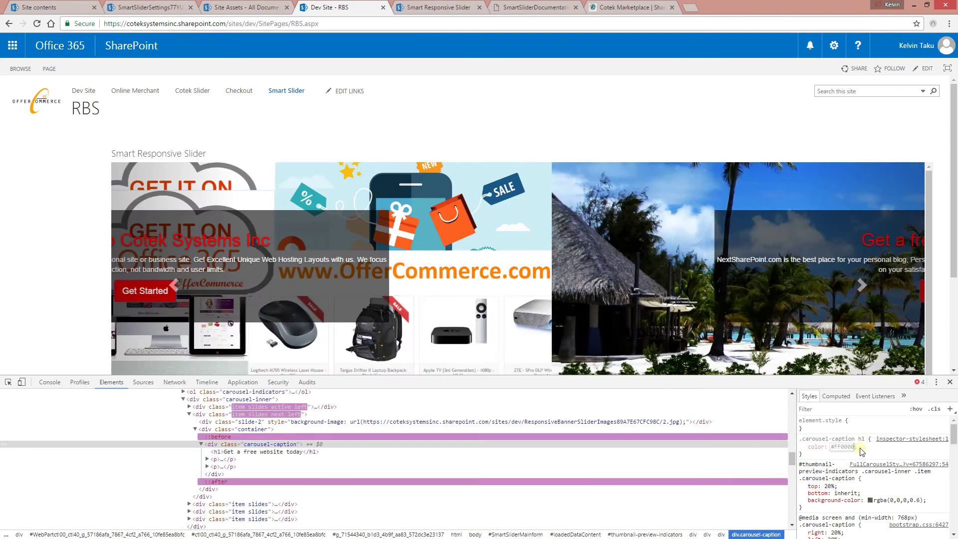
click(871, 455)
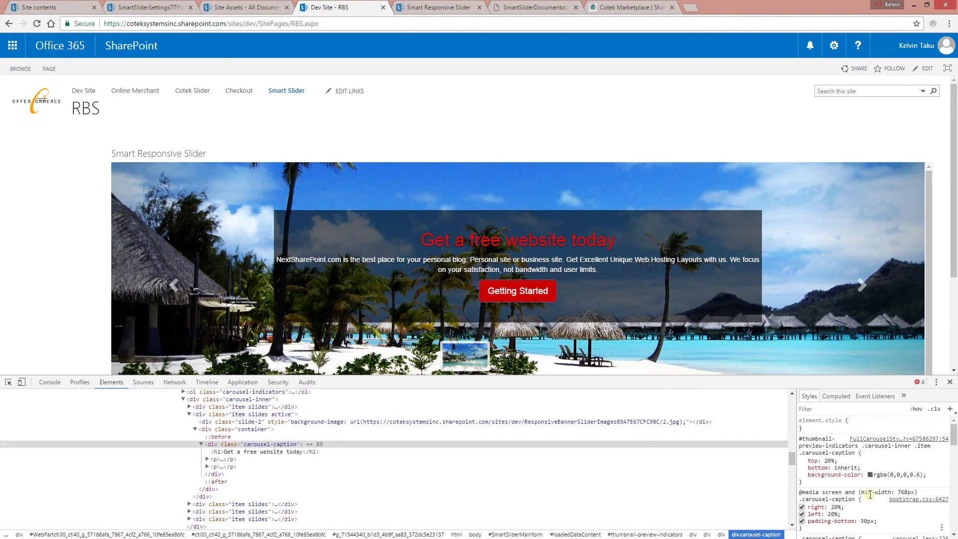
Step: Look through the caption's style rules and select the .carousel-caption selector text of the carousel.less rule
scroll(858, 479, down, 2)
scroll(843, 496, down, 5)
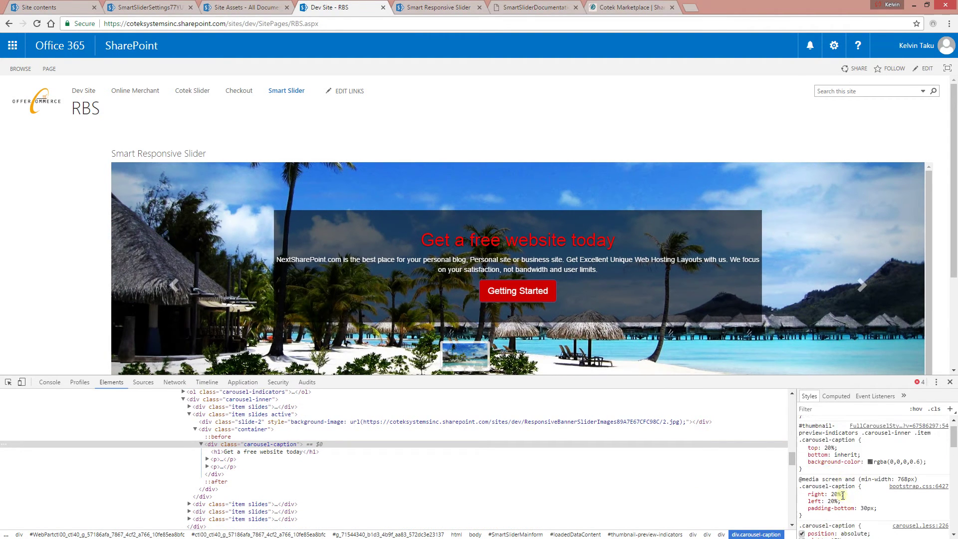
scroll(843, 497, down, 2)
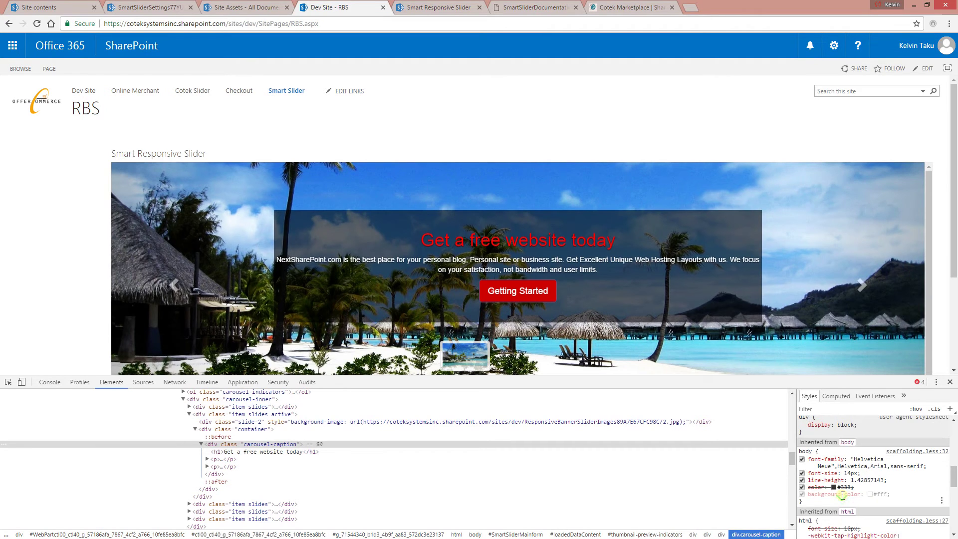
scroll(842, 497, up, 5)
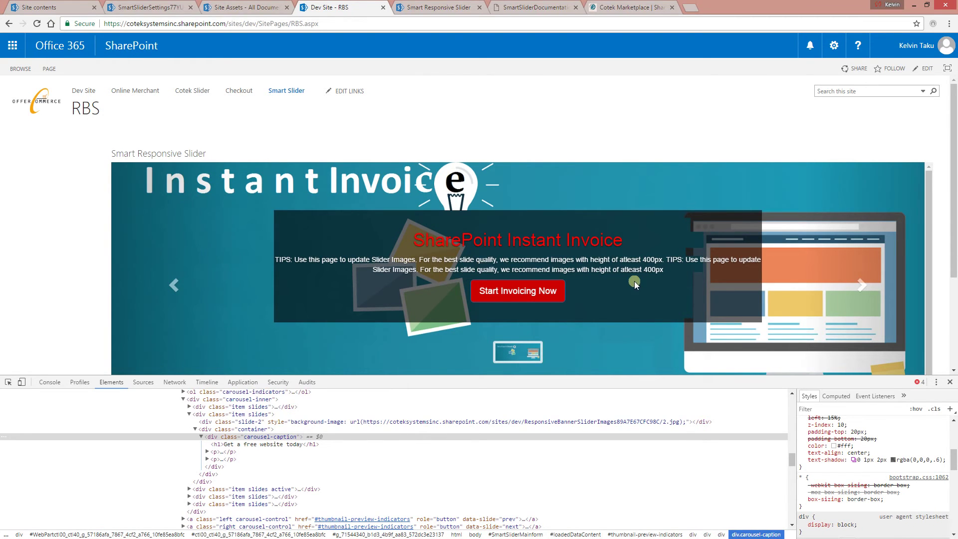
scroll(906, 498, down, 1)
scroll(907, 498, down, 5)
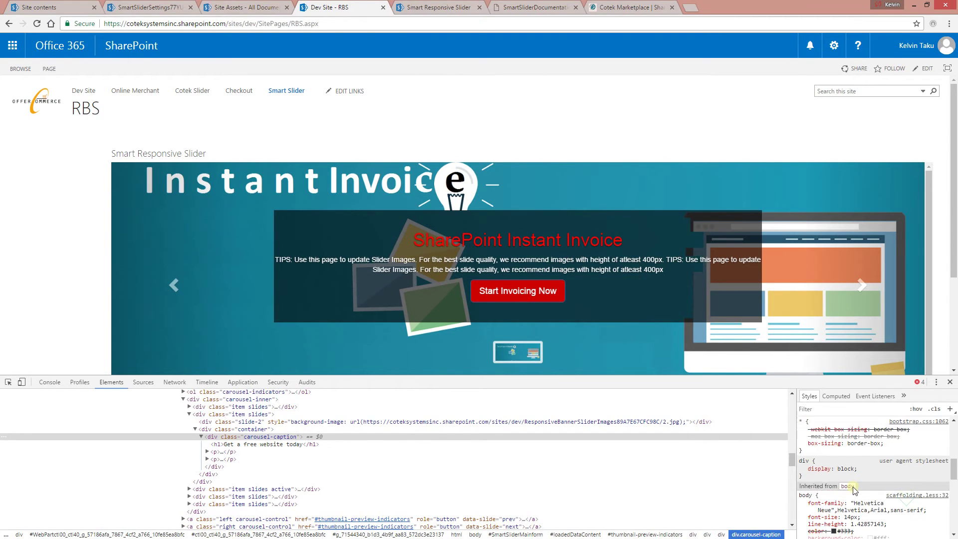
scroll(854, 486, up, 6)
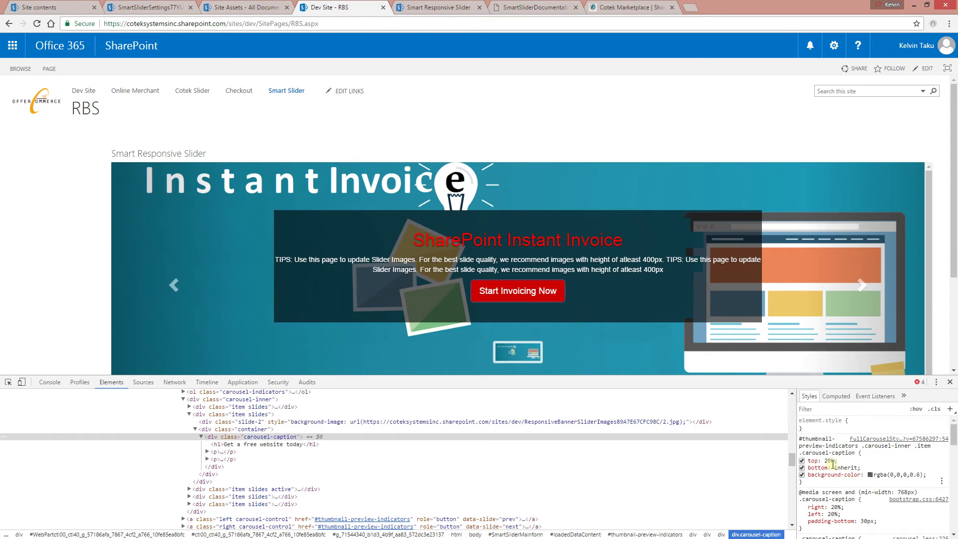
scroll(839, 474, down, 3)
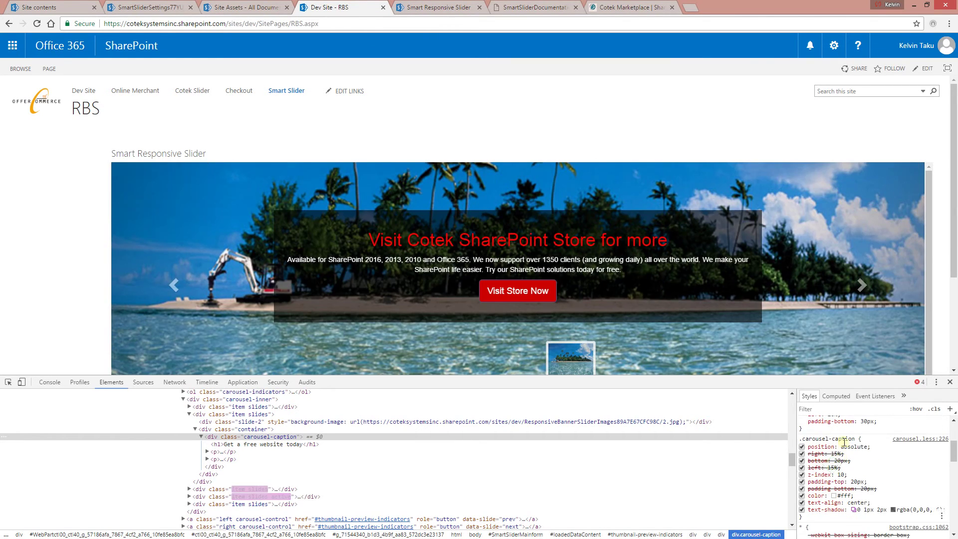
scroll(849, 470, up, 1)
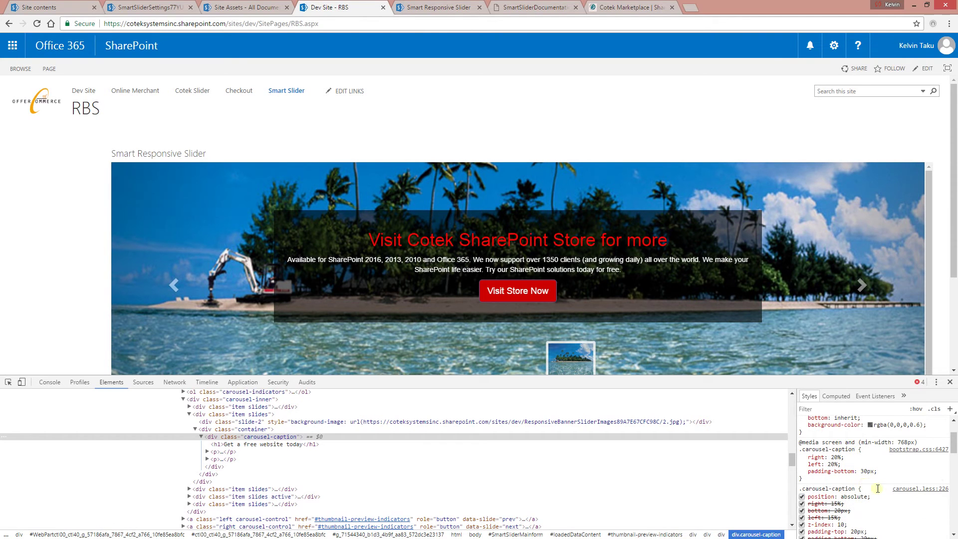
drag(879, 489, 800, 490)
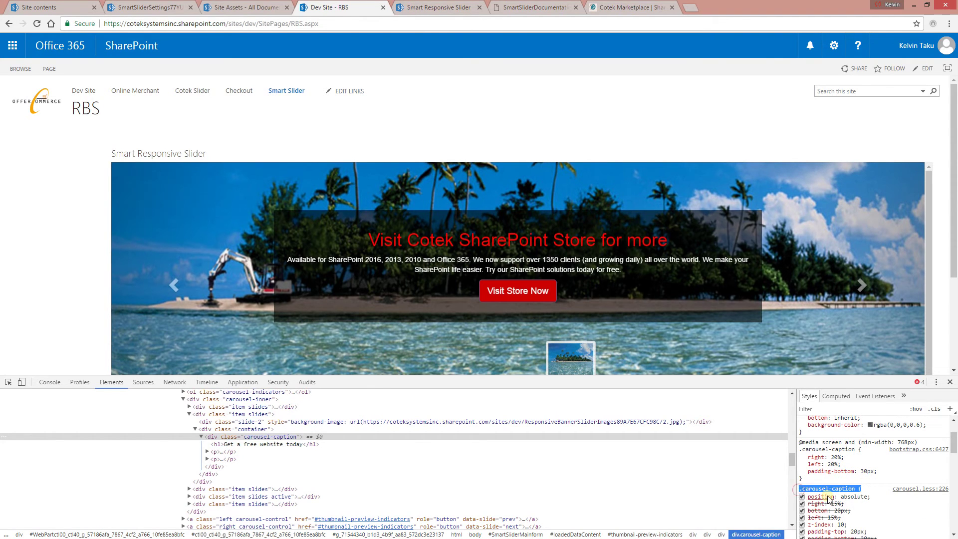
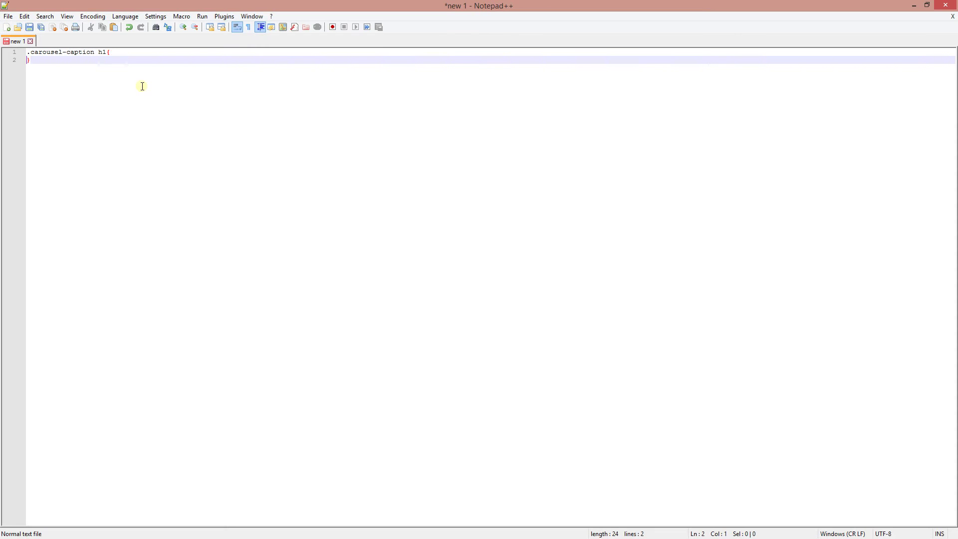
Step: In Notepad++, fill the .carousel-caption h1 rule with the declaration color:#FF0000 !important;
key(alt+Tab)
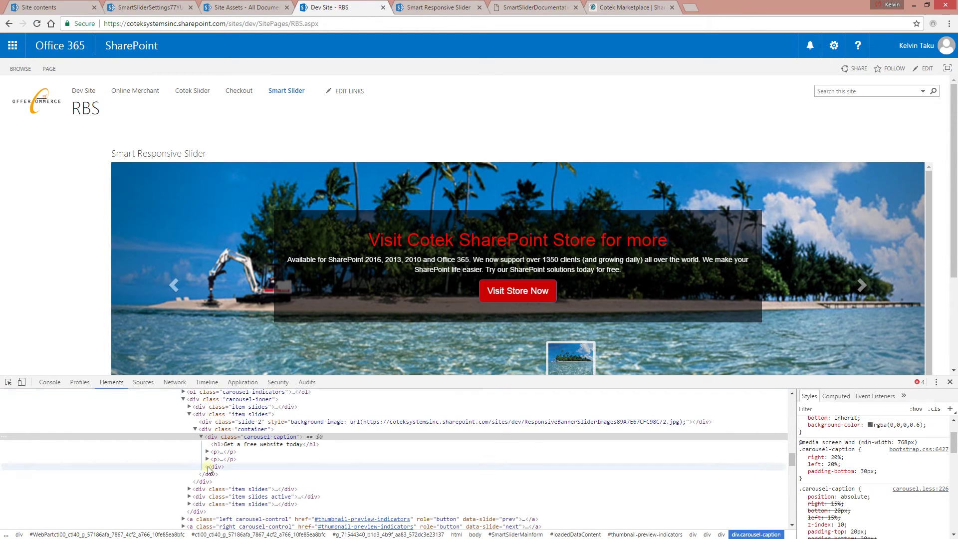
key(alt+Tab)
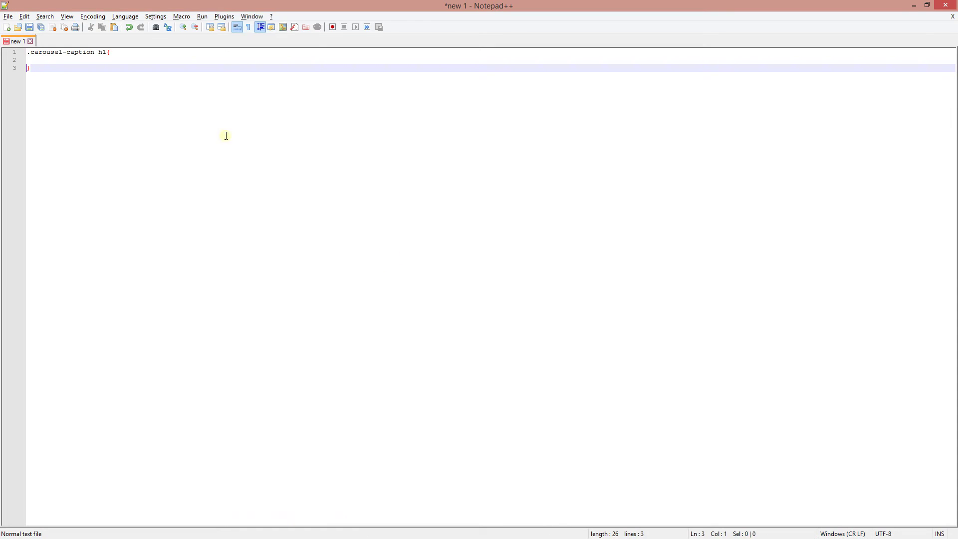
click(178, 58)
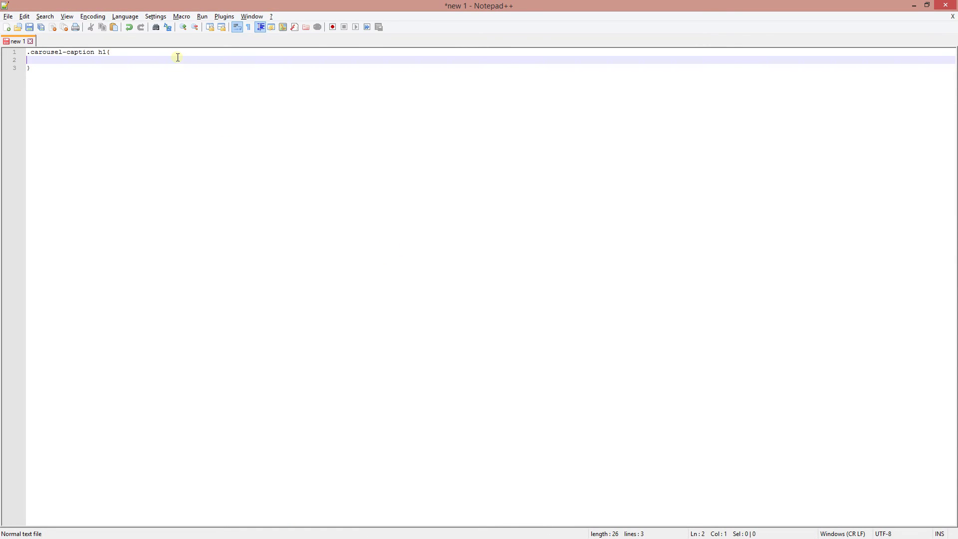
text(color)
text(:#FF0000 !importyant)
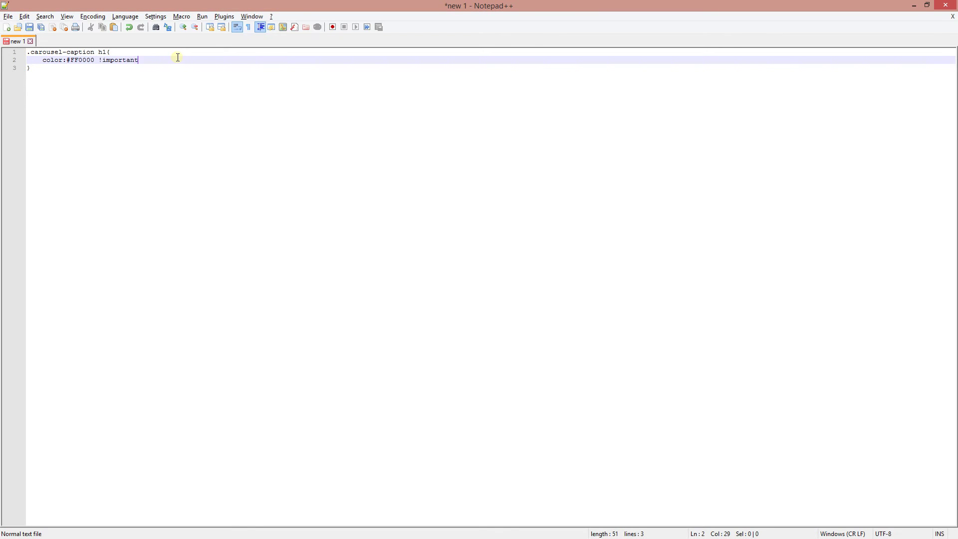
text(;)
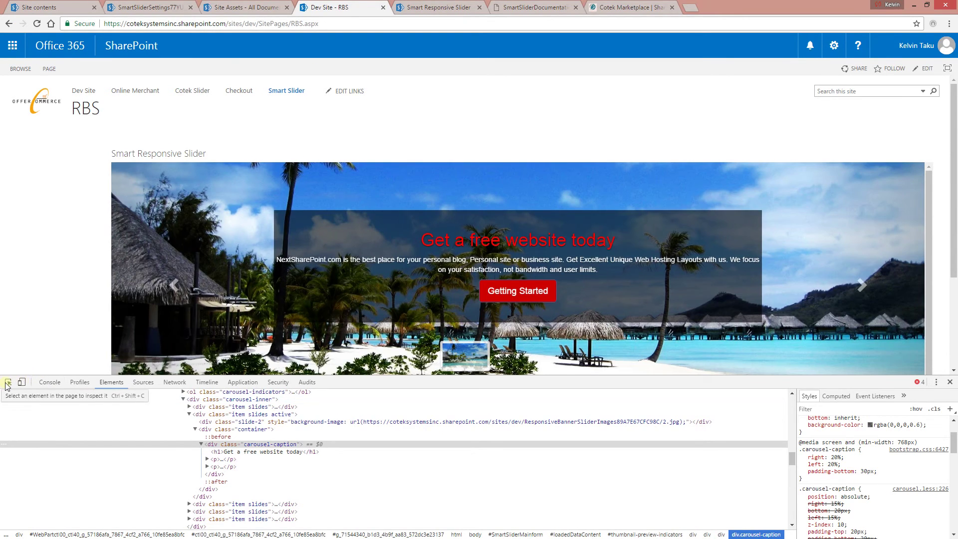
Step: Back in the browser, inspect the slide's caption box and add a new .carousel-caption style rule for it
click(8, 383)
click(328, 210)
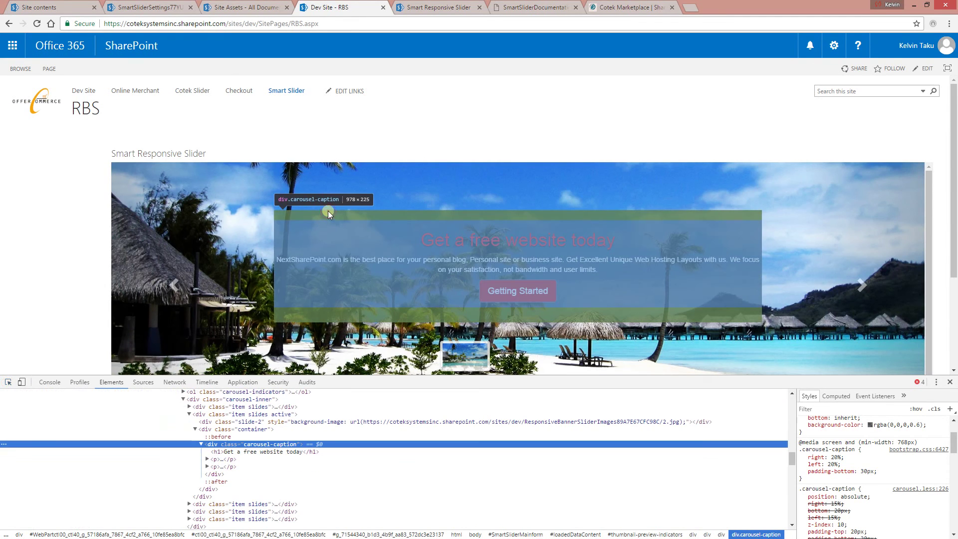
scroll(951, 441, up, 1)
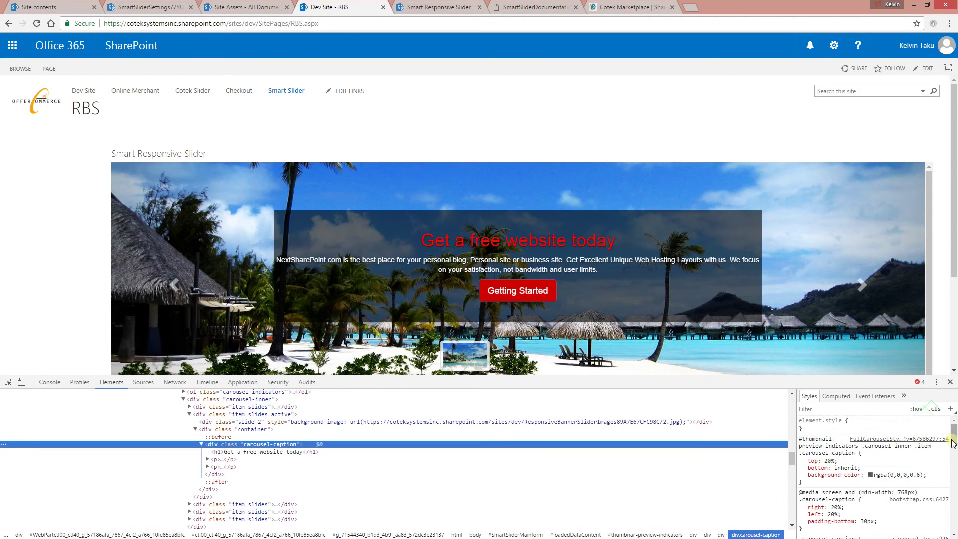
click(950, 409)
click(866, 443)
click(865, 443)
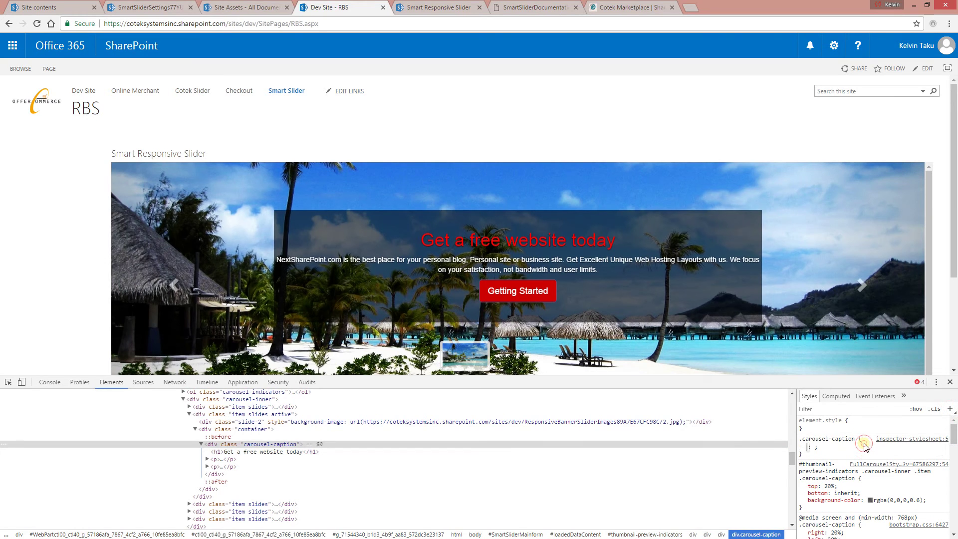
Step: Give the new .carousel-caption rule the declaration background-color: #00465c !important
text(background)
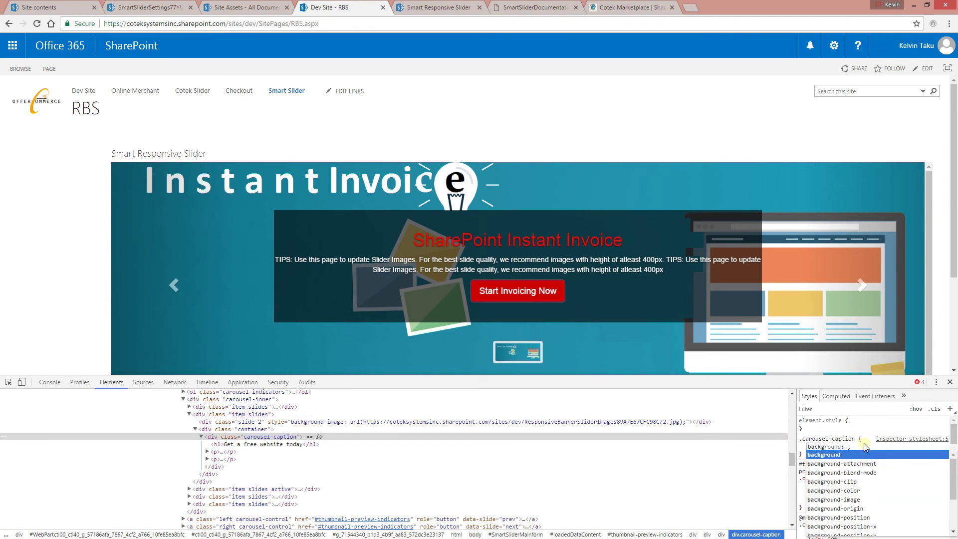
key(Down)
key(Down)
key(Down)
key(Down)
key(Return)
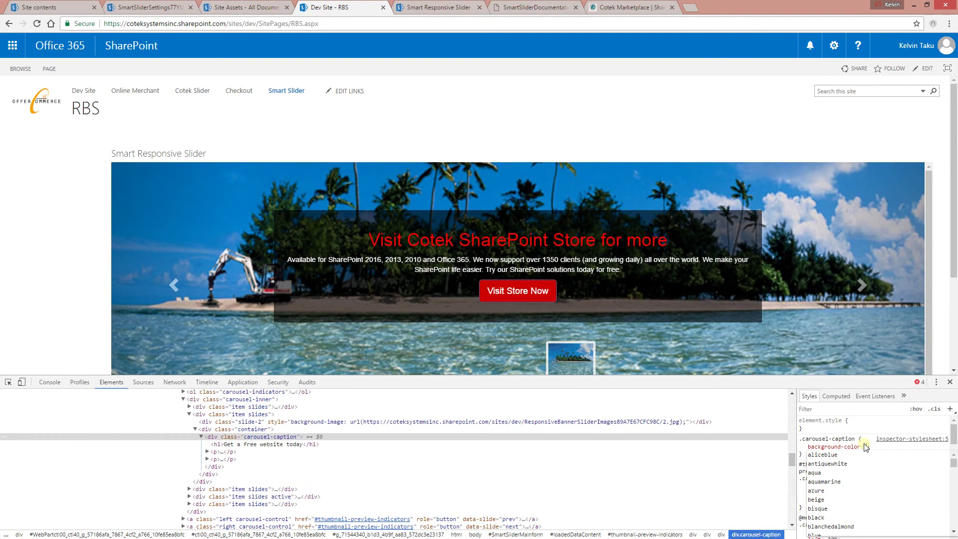
text(#)
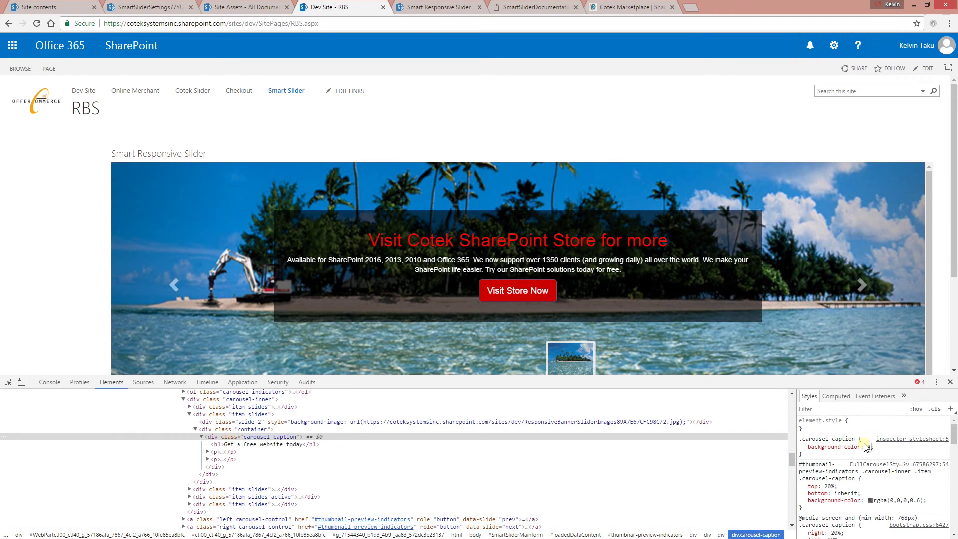
text(0465c)
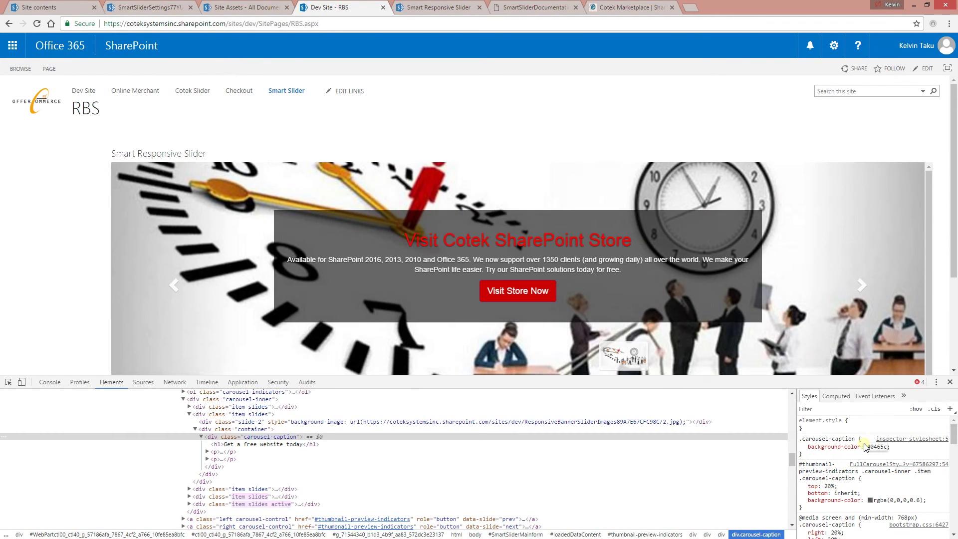
text(0)
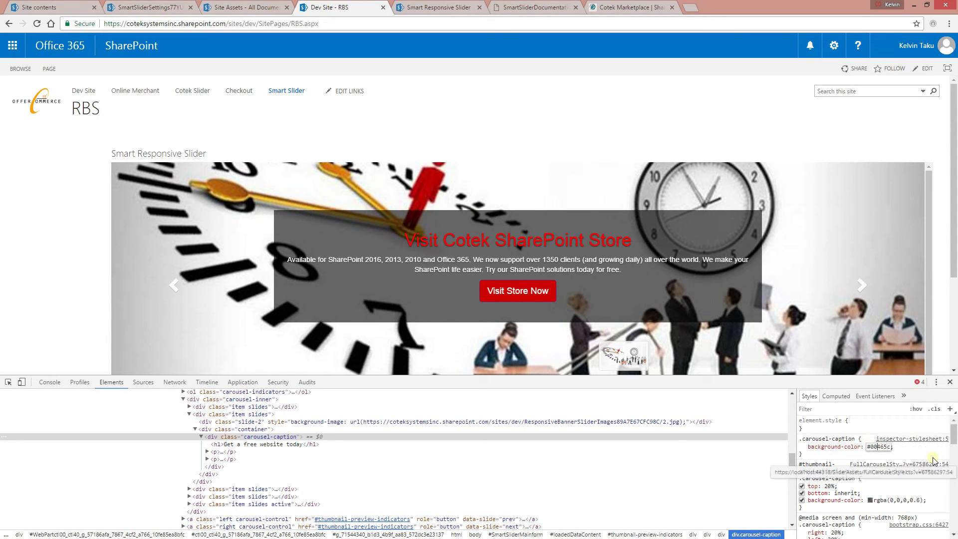
key(Right)
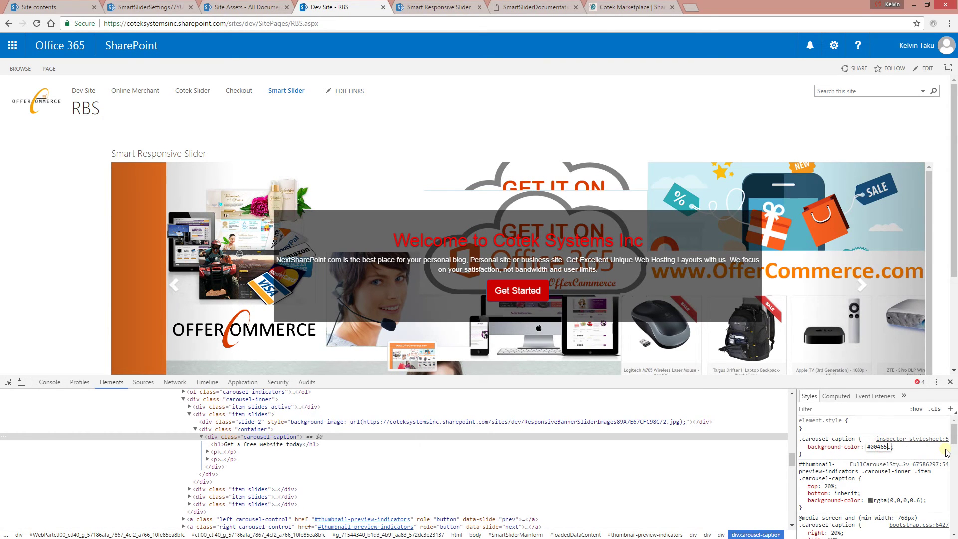
text(!important)
key(Return)
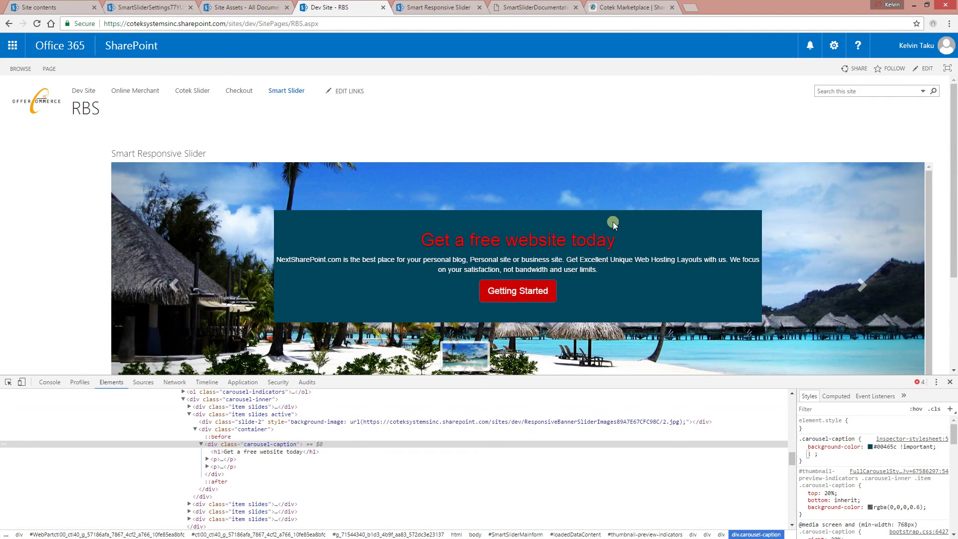
Step: Copy the .carousel-caption background-color rule into the Notepad++ file below the .carousel-caption h1 rule
click(678, 313)
click(817, 460)
drag(817, 460, 797, 440)
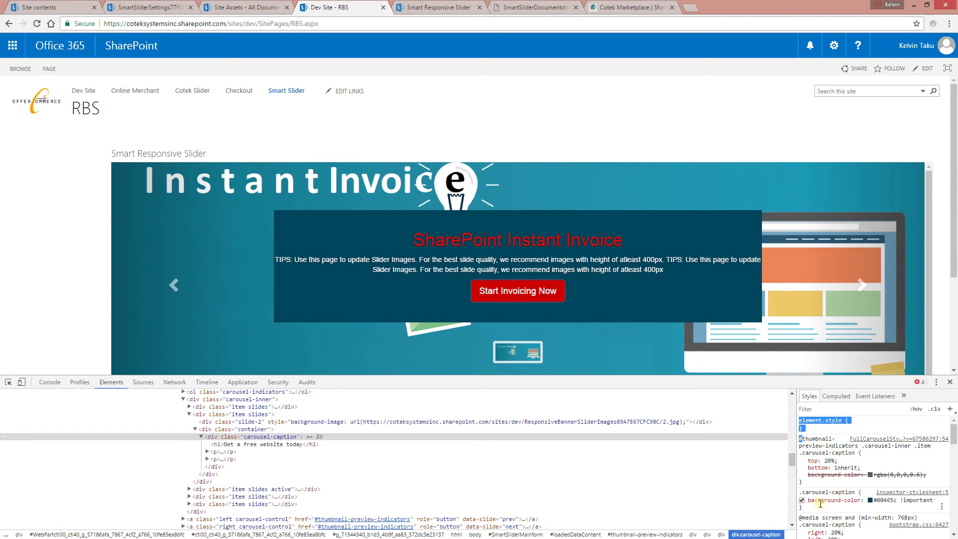
drag(814, 510, 812, 492)
key(ctrl+c)
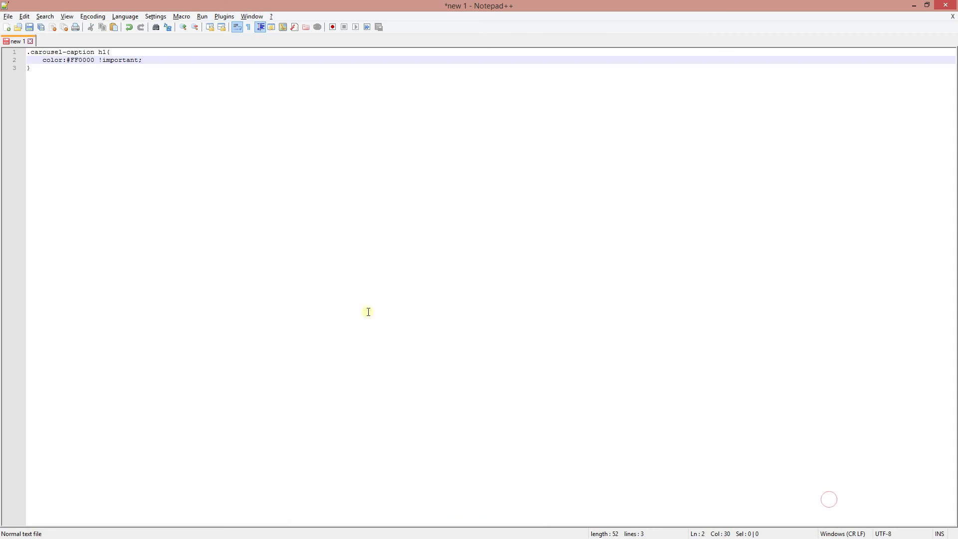
click(160, 120)
key(Return)
key(ctrl+v)
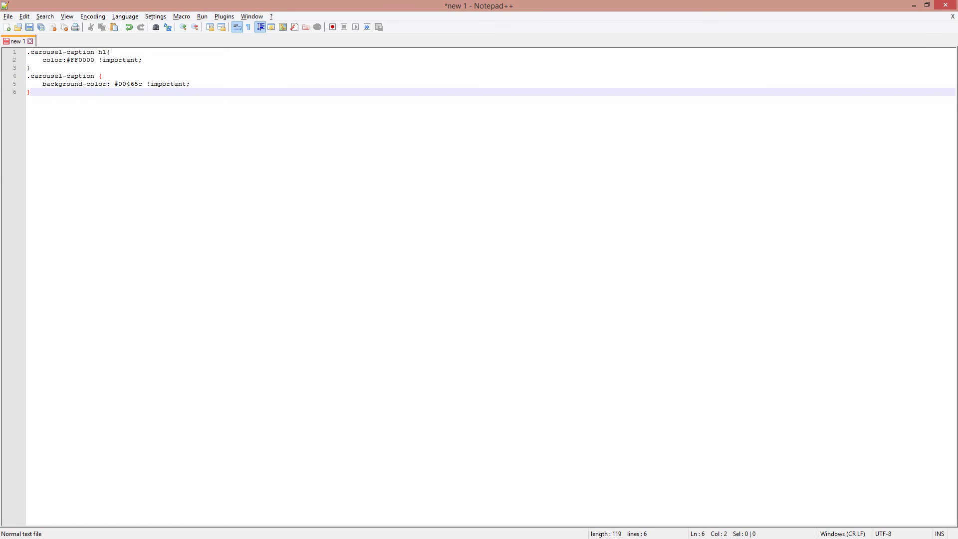
Step: Save the stylesheet as SmartSliderDemo.css in C:\Temp and minimize Notepad++
click(8, 16)
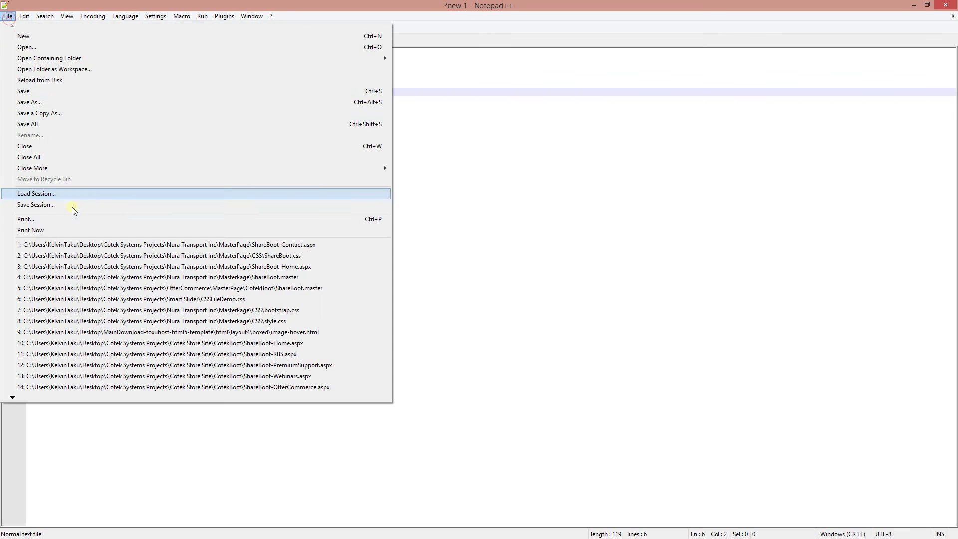
click(36, 102)
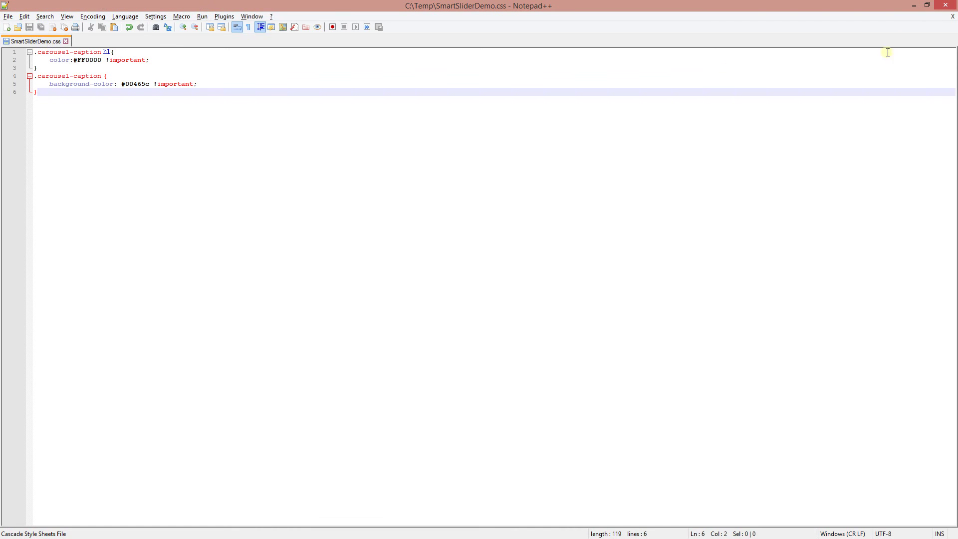
click(914, 5)
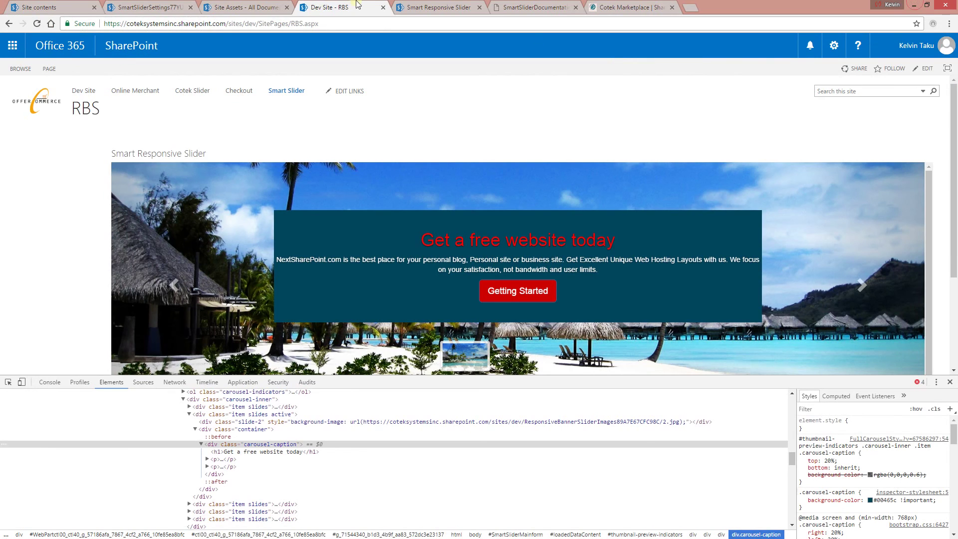
Step: Back in the browser, close the developer tools and upload SmartSliderDemo.css to the Site Assets library
click(951, 383)
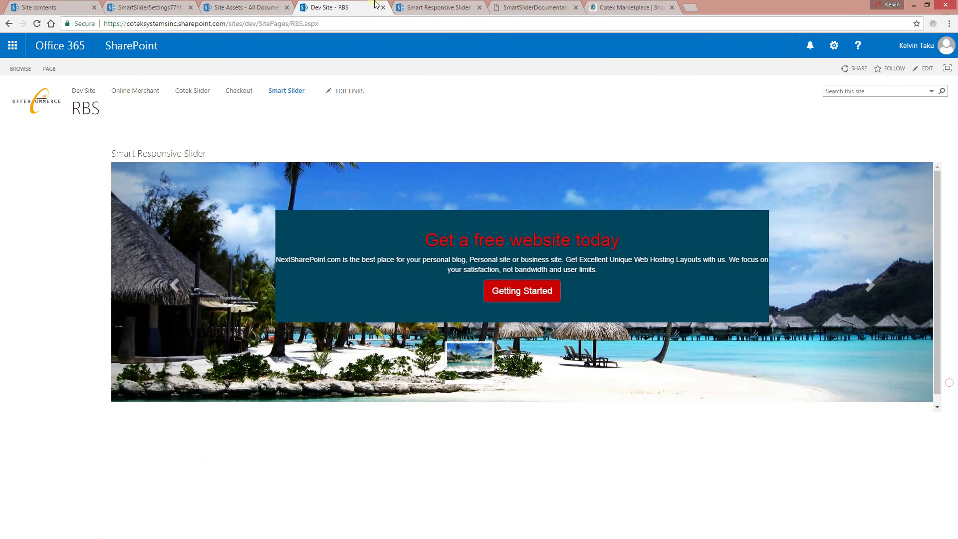
click(242, 7)
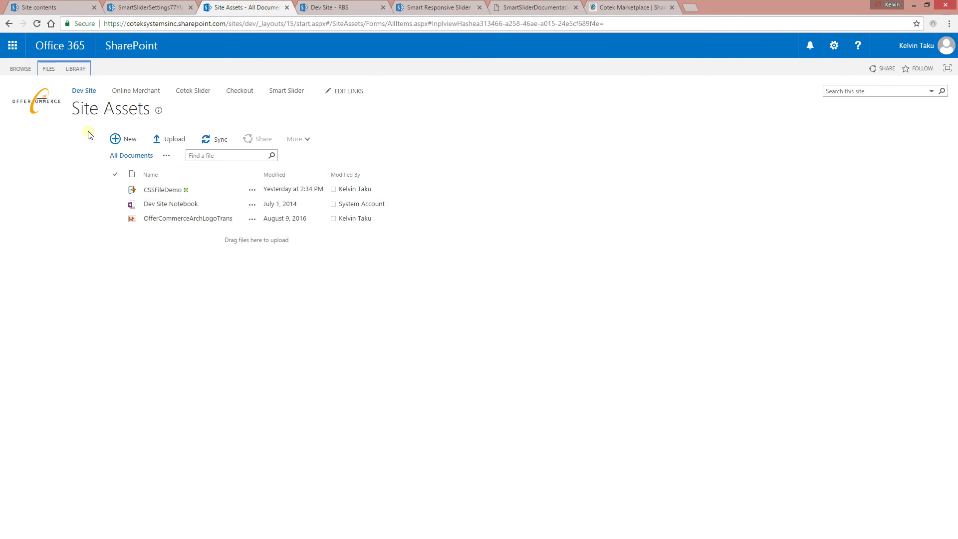
click(171, 139)
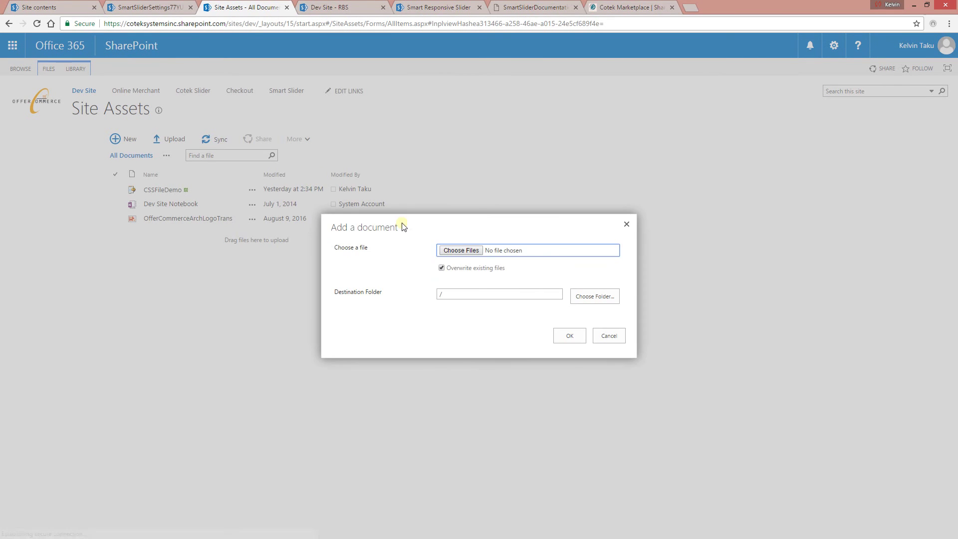
click(459, 250)
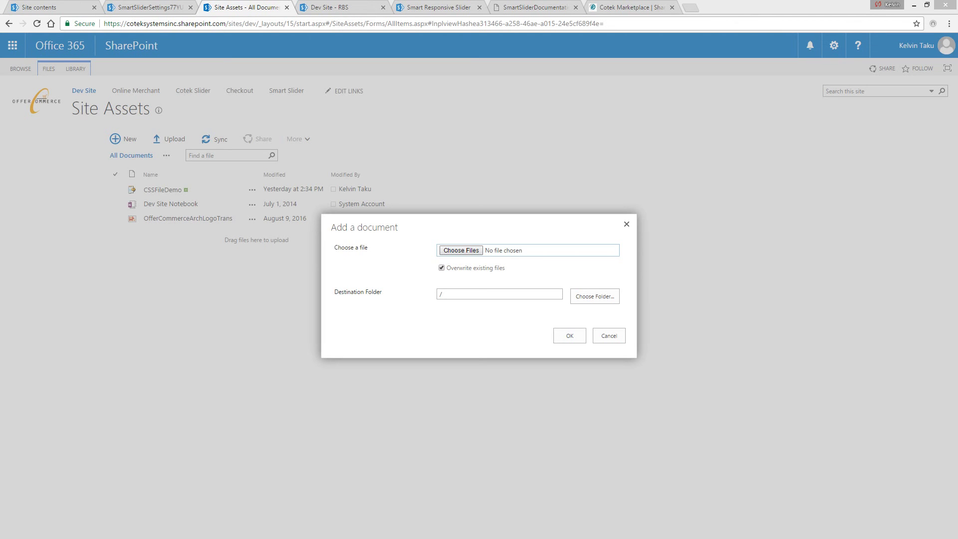
click(573, 336)
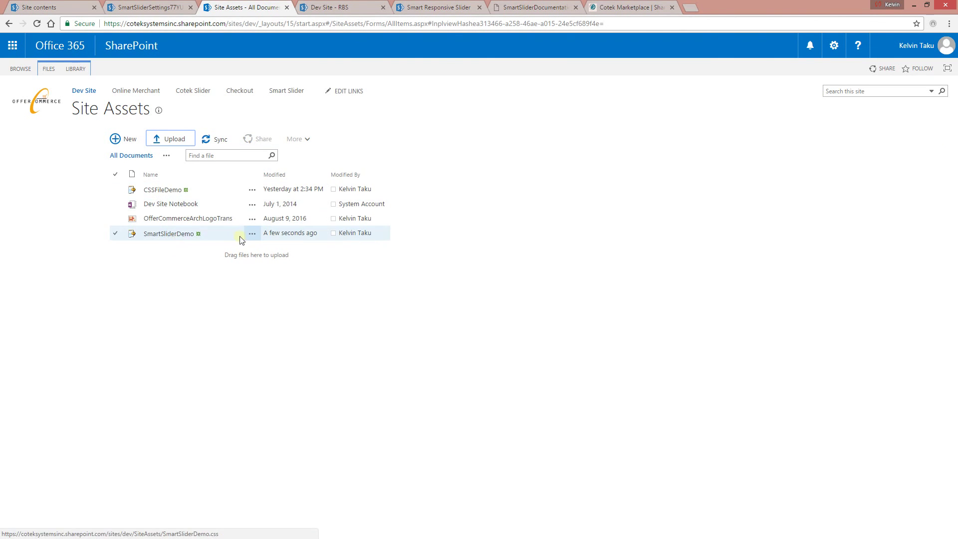
Step: Open the uploaded SmartSliderDemo file and copy its URL
click(190, 234)
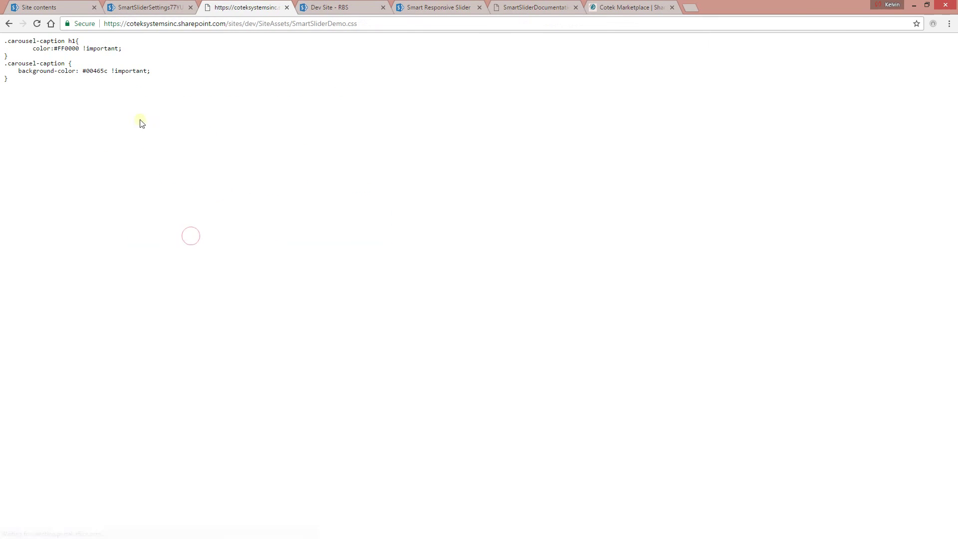
click(245, 23)
right_click(248, 23)
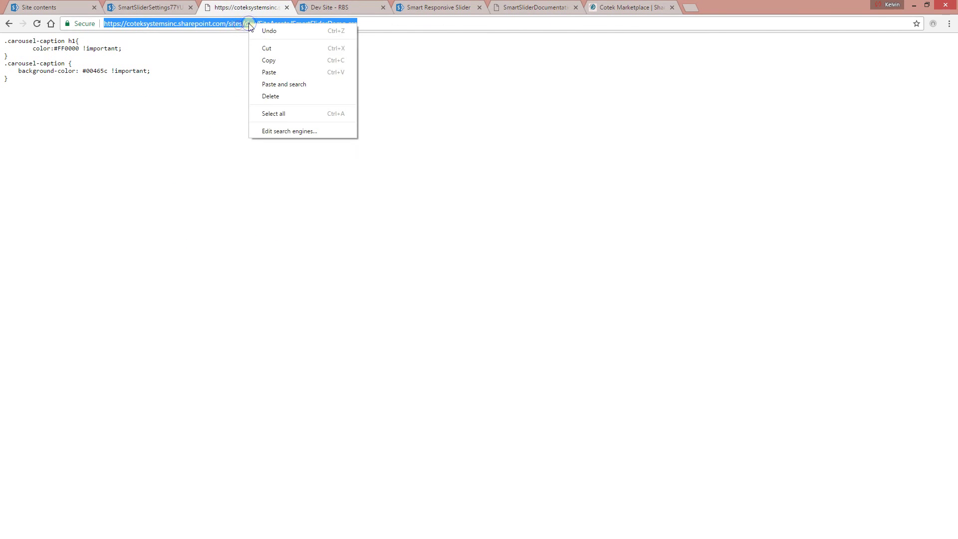
click(270, 61)
Step: Go to the Smart Responsive Slider app and open the script file section of its settings
click(535, 7)
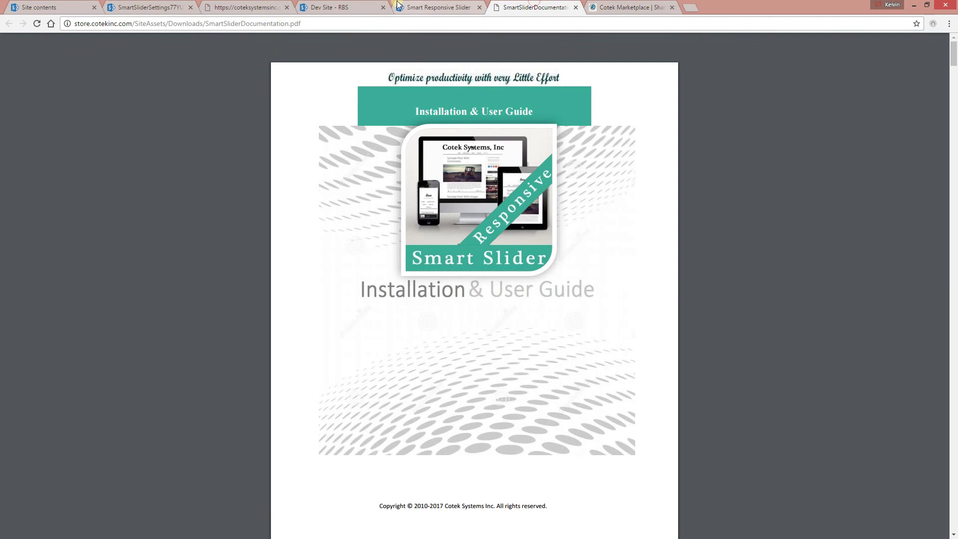
click(469, 5)
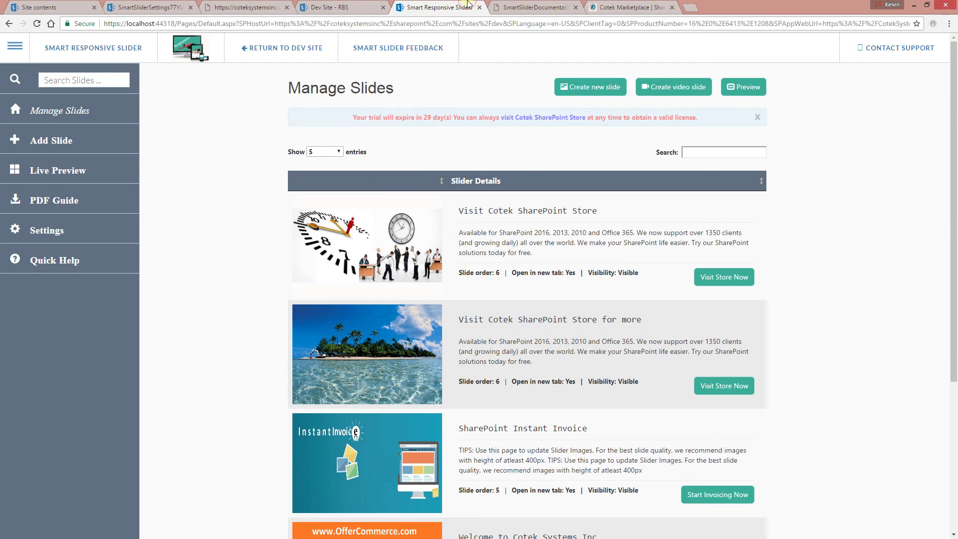
click(52, 231)
click(627, 261)
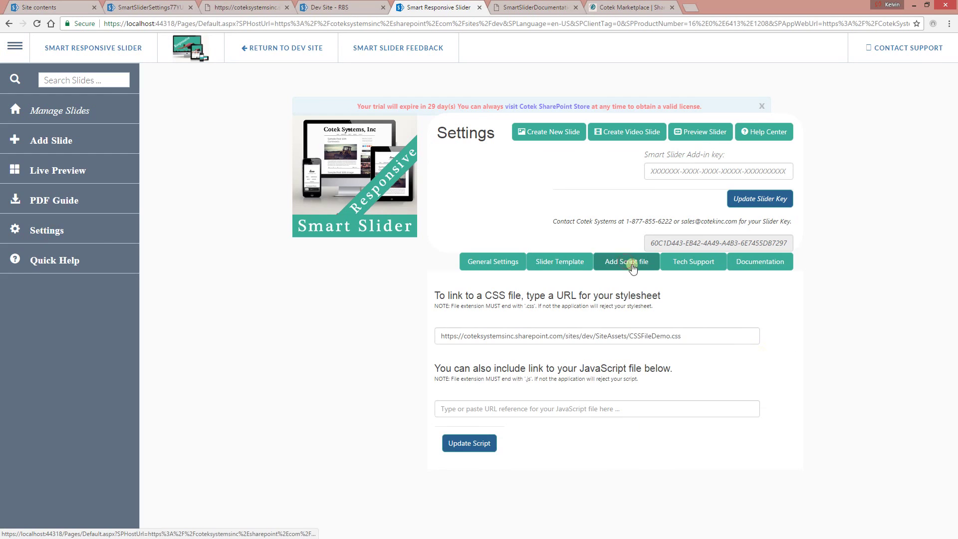
drag(713, 340, 274, 363)
key(BackSpace)
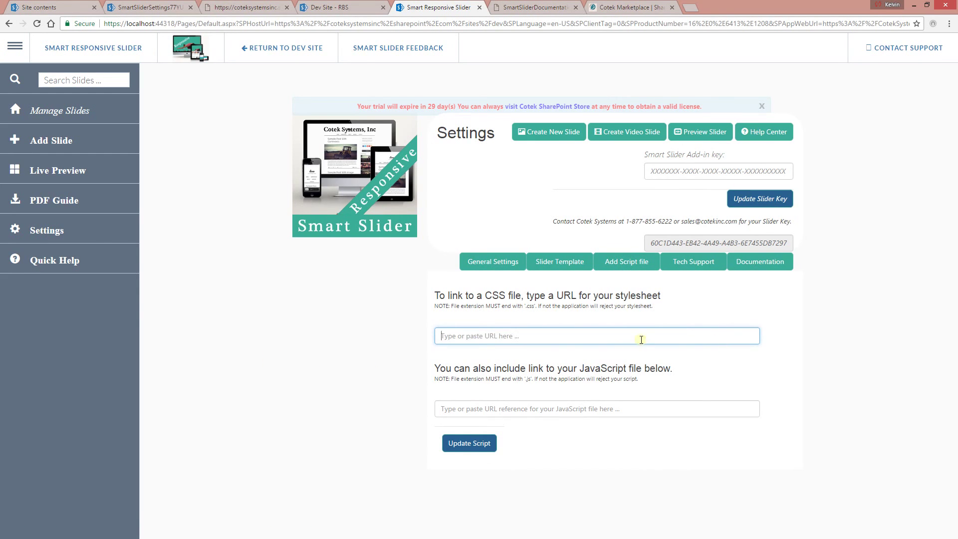
click(587, 409)
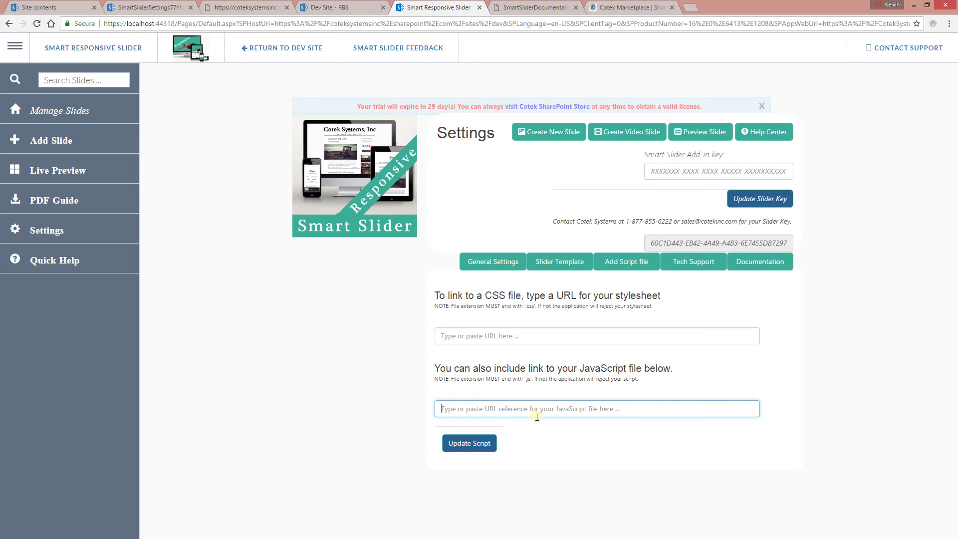
click(520, 333)
key(ctrl+v)
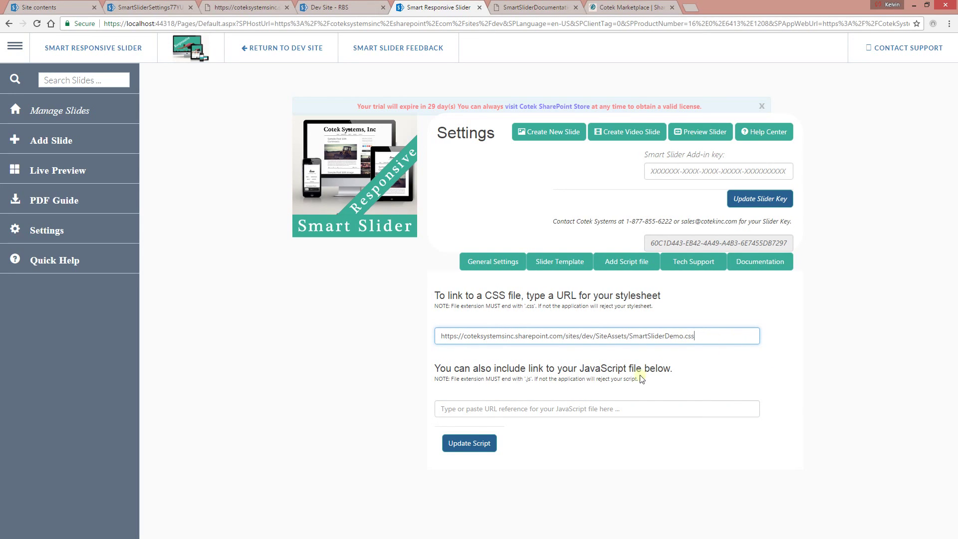
click(472, 443)
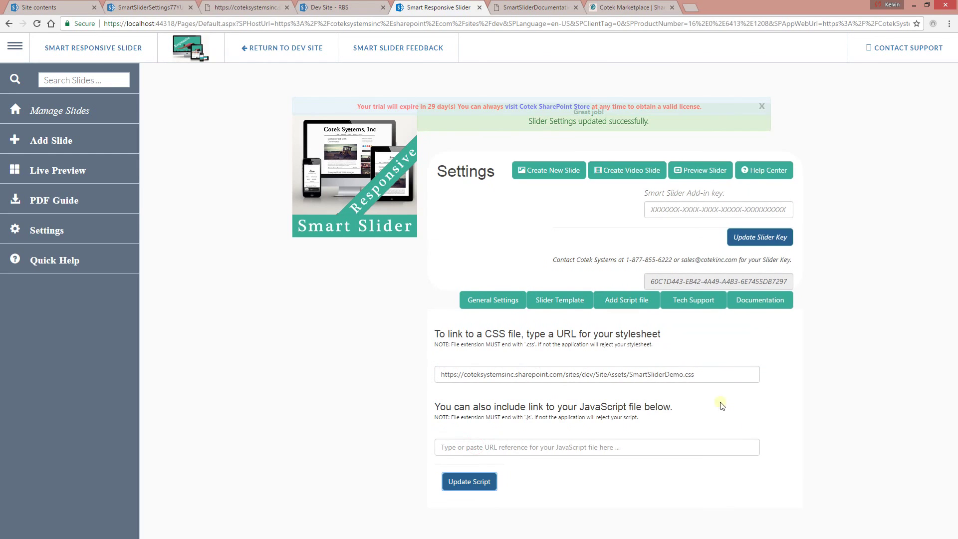
Step: Reload the RBS page of the Dev Site and check the slider's caption colors
click(319, 4)
key(F5)
click(438, 7)
click(329, 7)
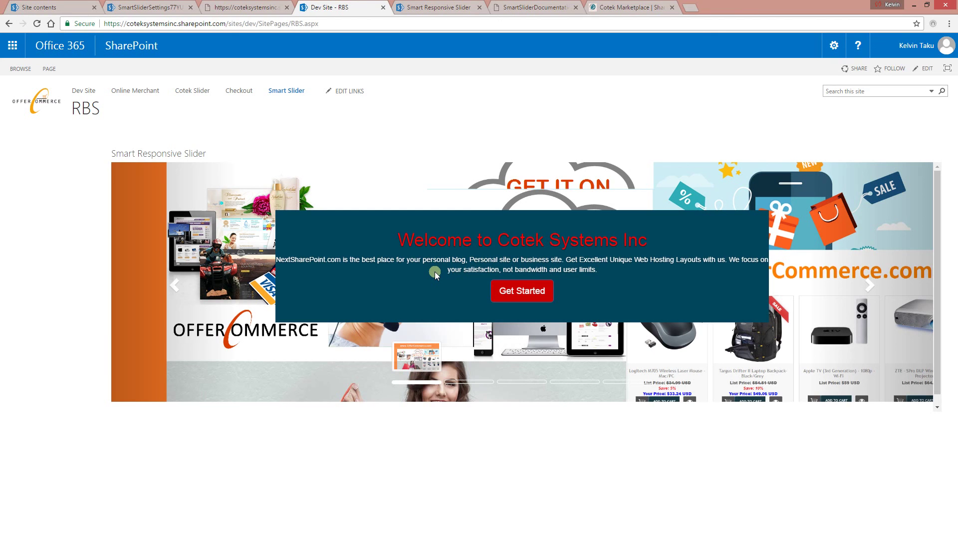
Step: Return to the Smart Responsive Slider app and open the slider template section of its settings
click(424, 7)
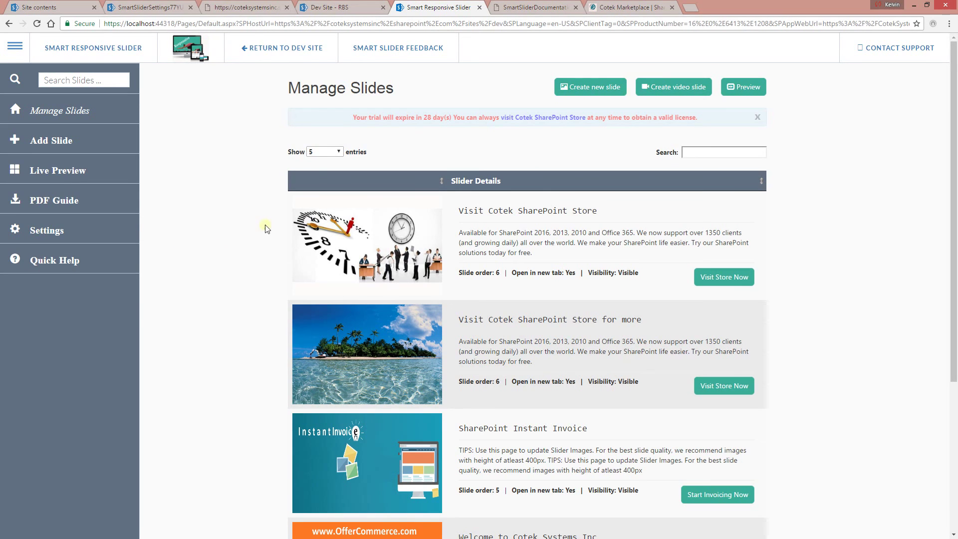
click(76, 243)
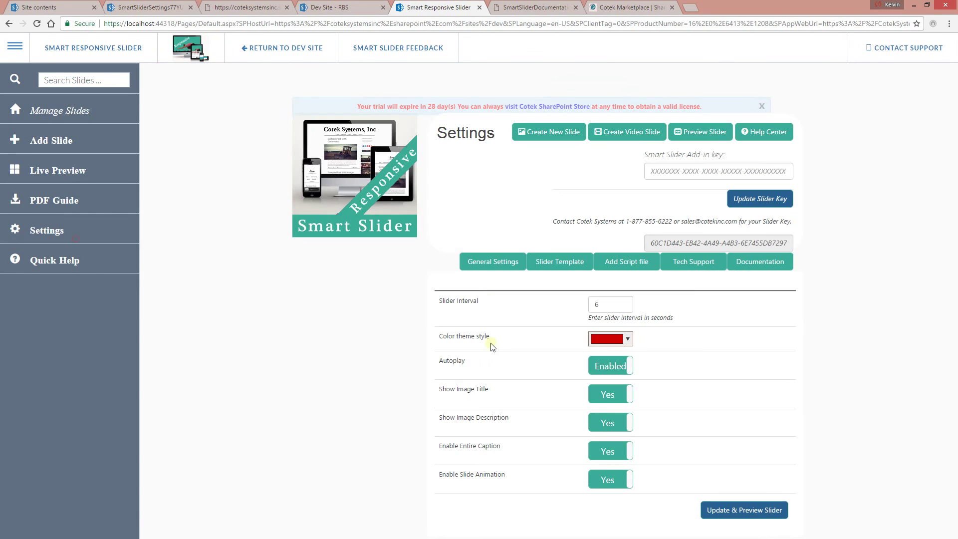
click(565, 263)
Step: Look through the available slider designs, from Slick Animated Design down to Top Thumbnail Carousel
scroll(549, 472, down, 4)
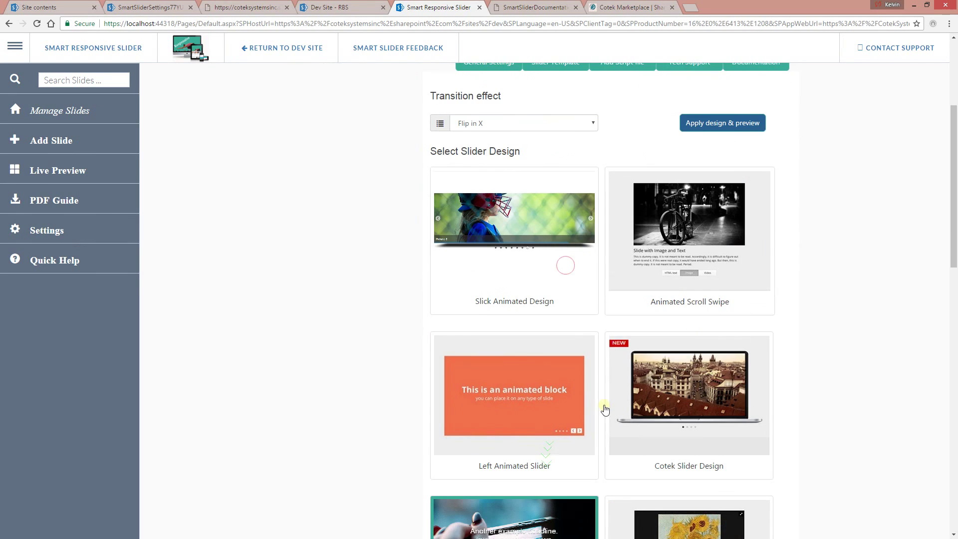
scroll(649, 319, down, 1)
scroll(550, 360, down, 2)
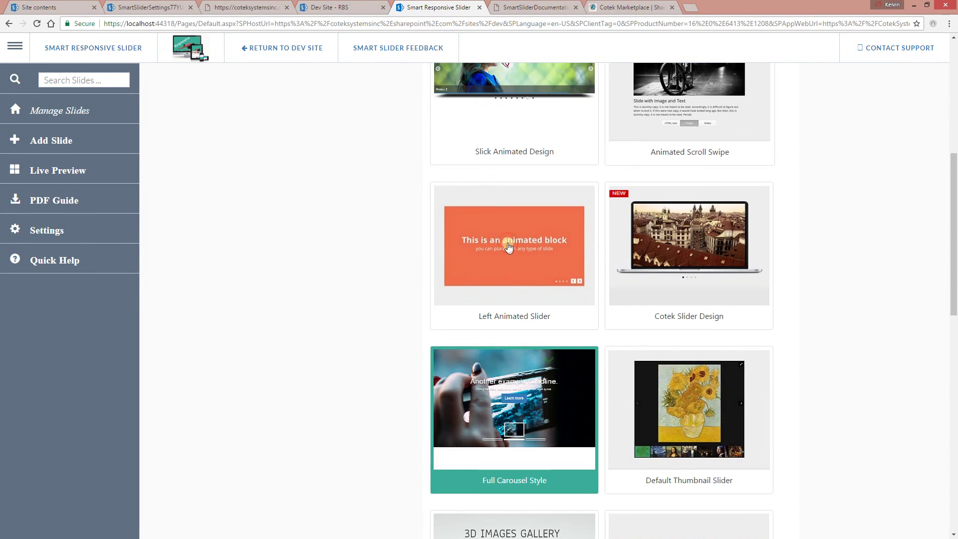
scroll(699, 403, down, 12)
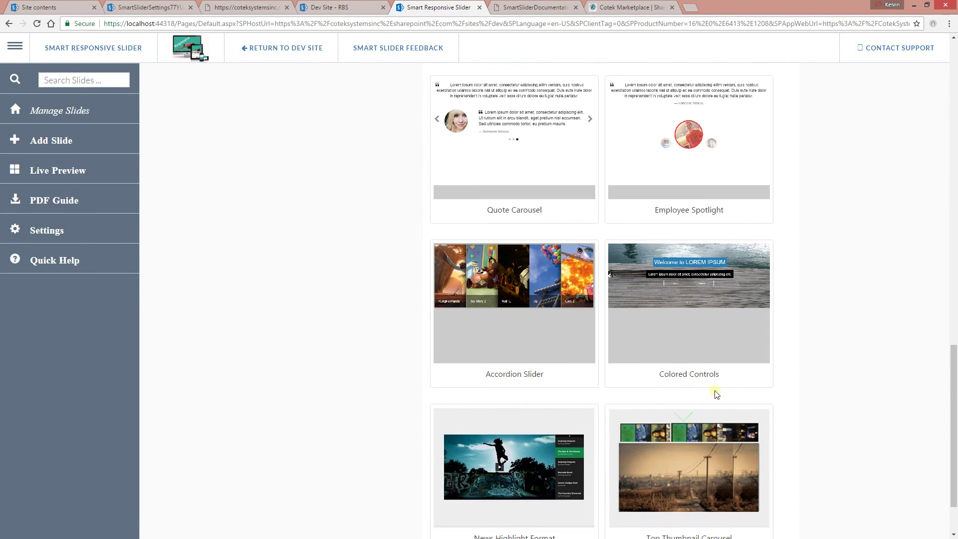
scroll(749, 395, down, 2)
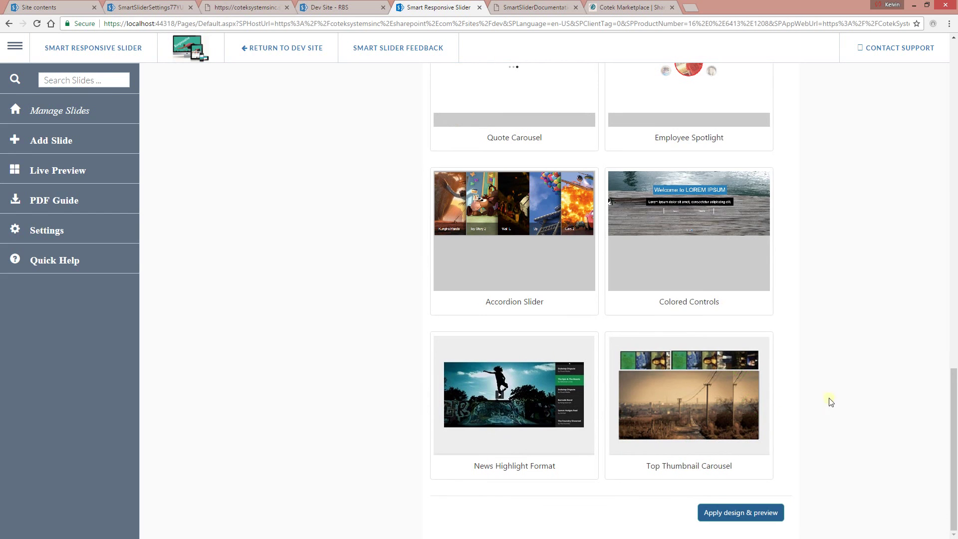
scroll(821, 412, up, 6)
scroll(823, 413, up, 6)
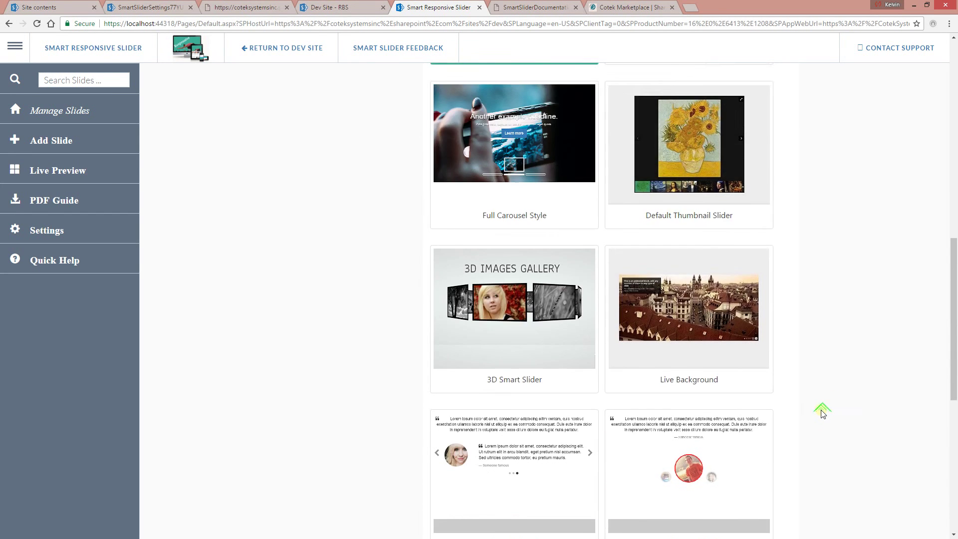
scroll(717, 411, down, 1)
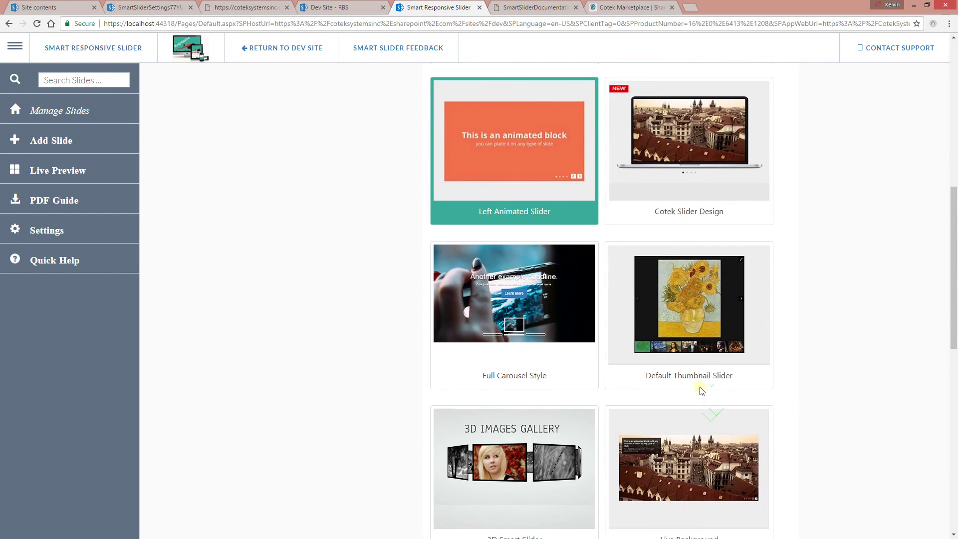
Step: Select the Left Animated Slider design and apply it to the slider
click(709, 362)
click(521, 284)
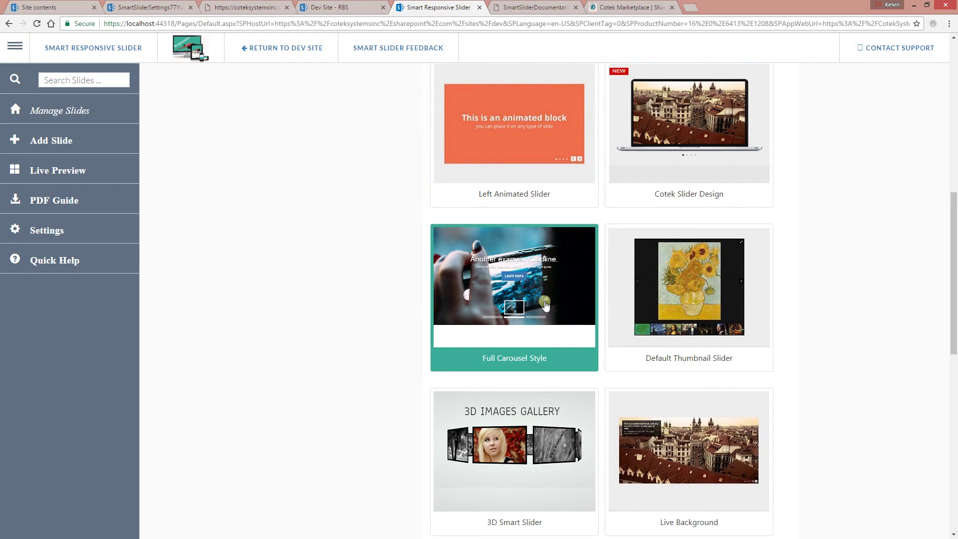
scroll(645, 270, up, 4)
click(555, 349)
scroll(776, 514, down, 7)
scroll(771, 521, down, 8)
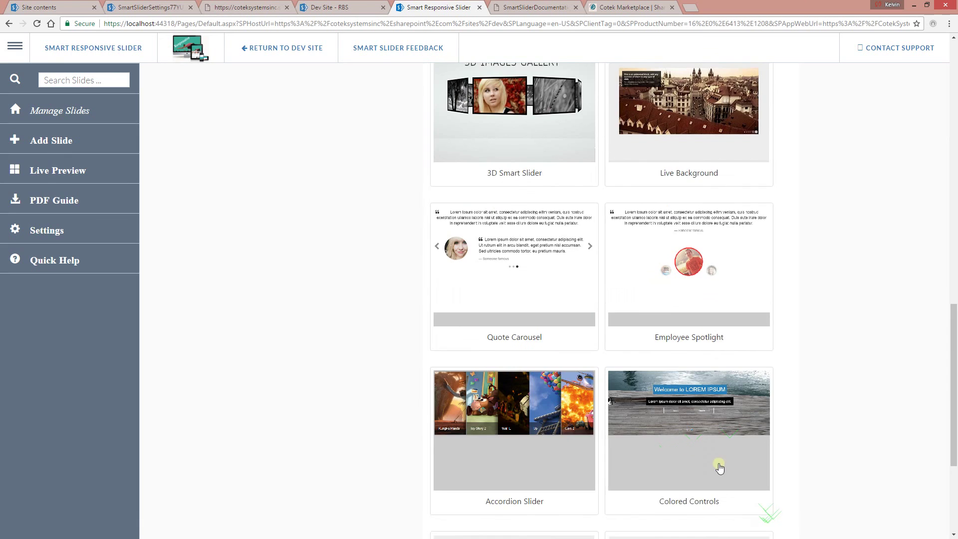
click(740, 513)
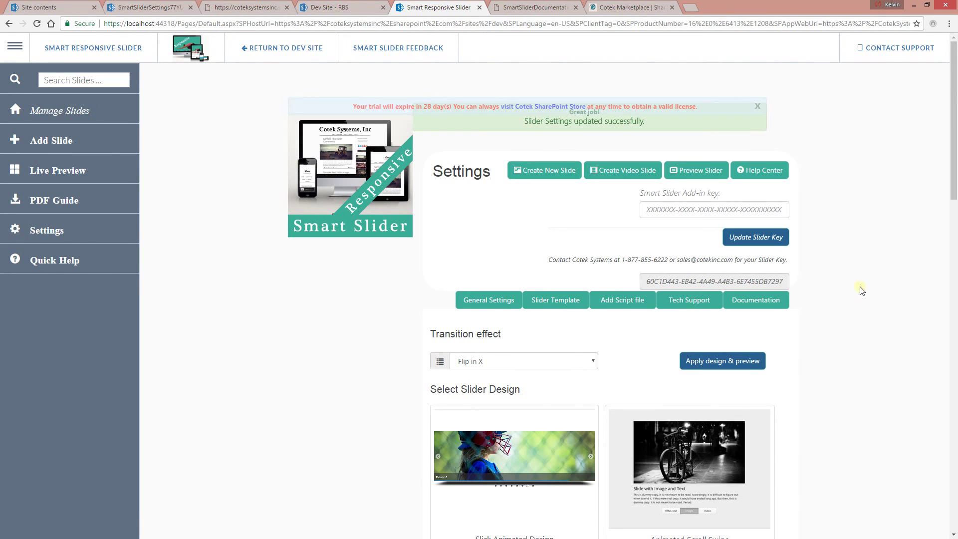
Step: Reload the RBS page of the Dev Site and check the slider's new design and caption
click(334, 7)
click(324, 20)
key(Return)
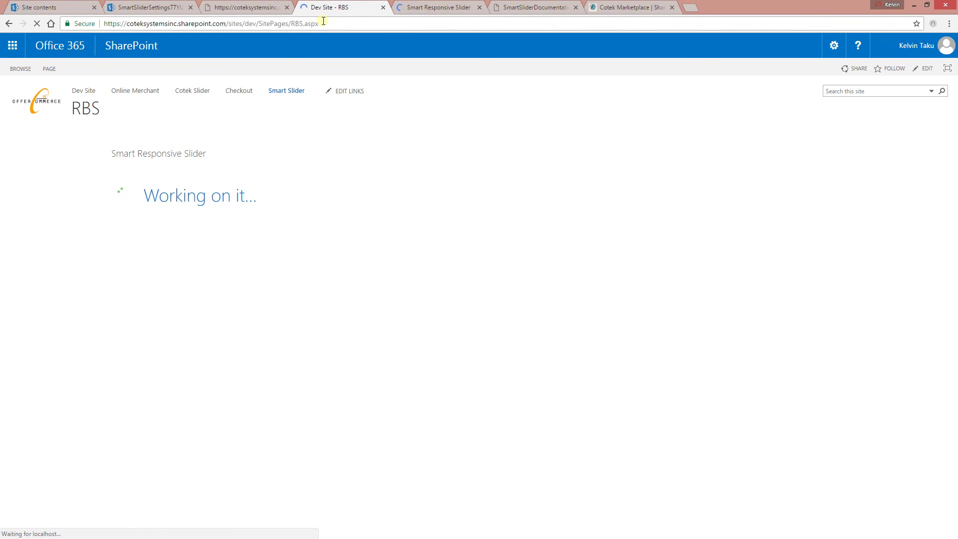
click(408, 327)
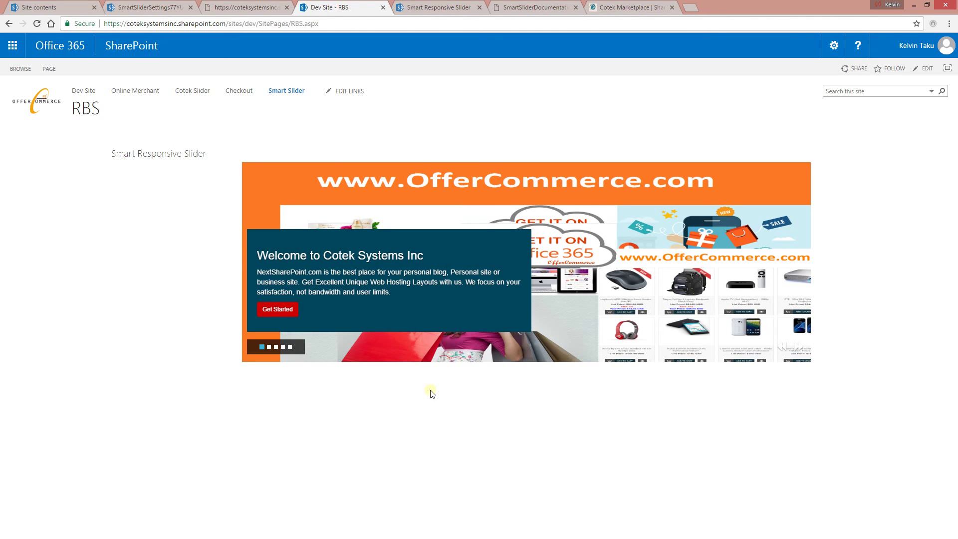
Step: Go back to the slider app's settings and review the stylesheet and JavaScript file links in the script file section
click(439, 7)
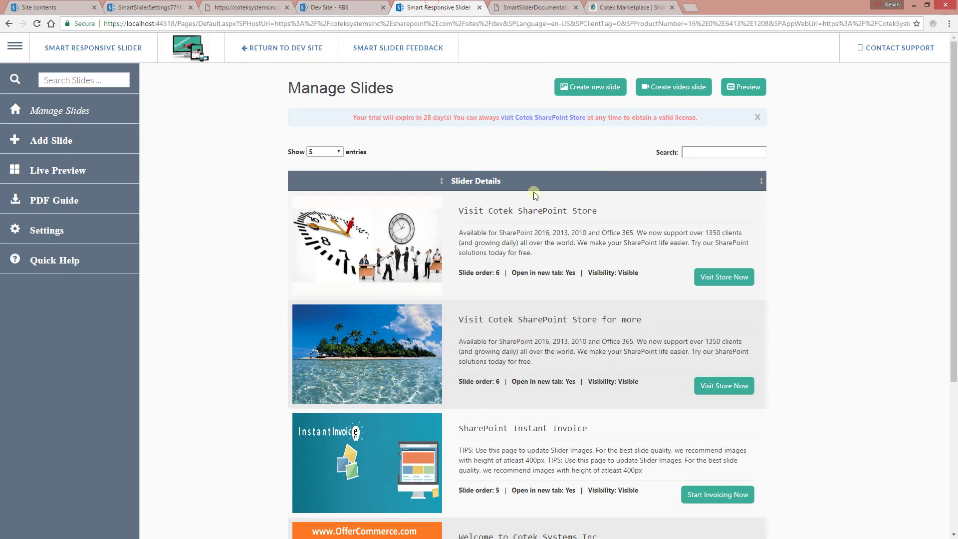
click(120, 231)
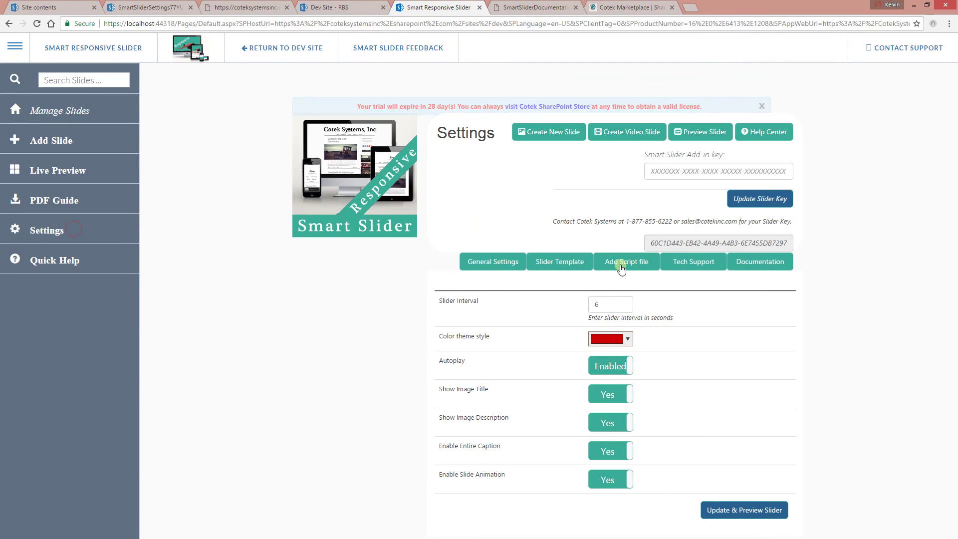
click(621, 265)
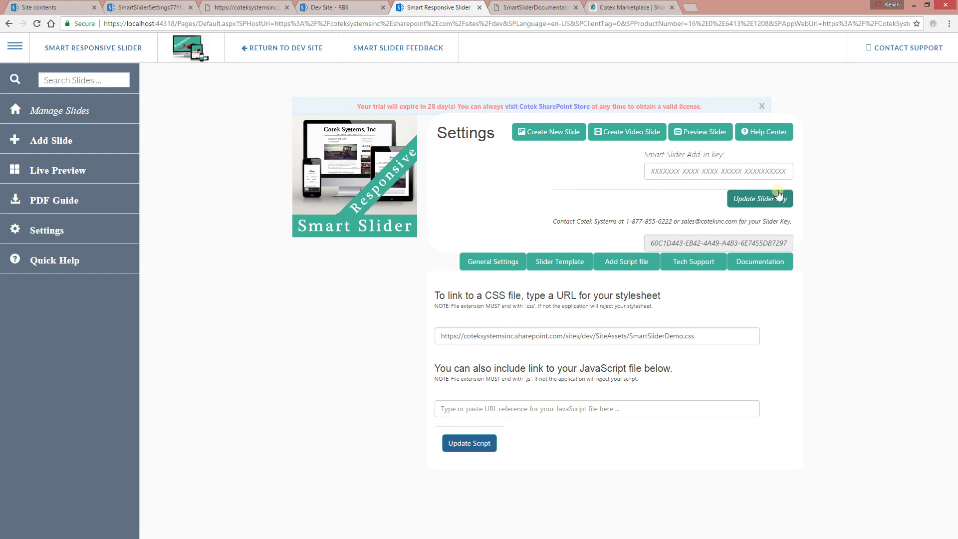
Step: Open the Quick Start Guide and read through its introduction and list of features
click(75, 261)
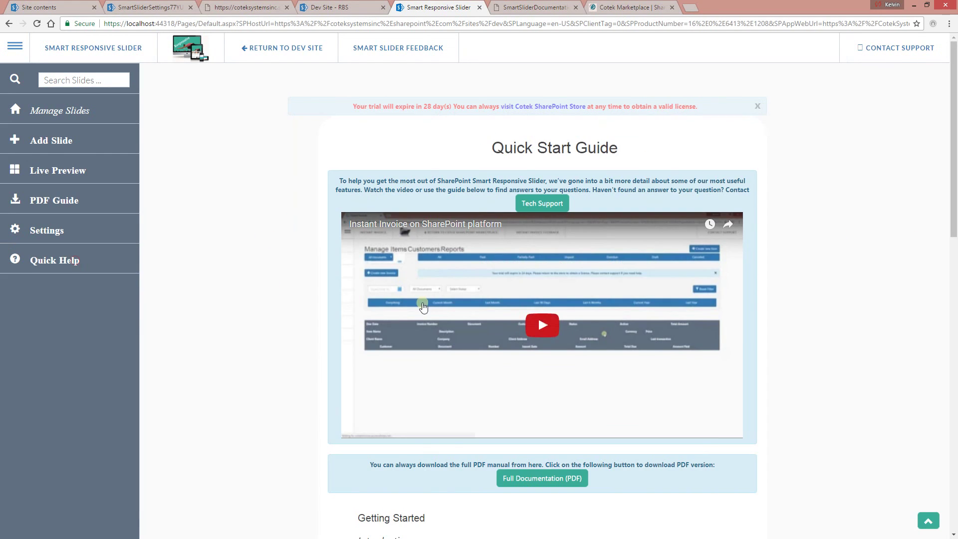
scroll(795, 330, down, 2)
scroll(795, 330, down, 1)
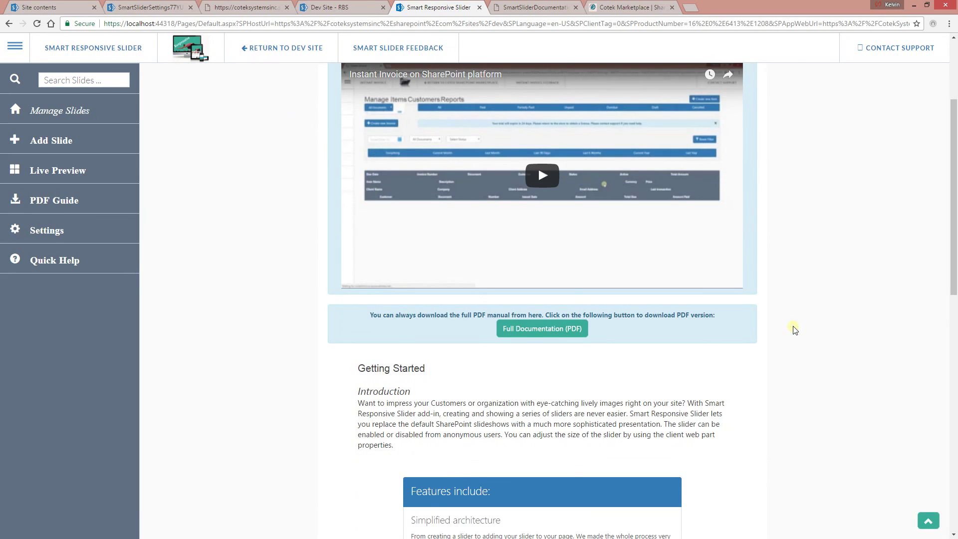
scroll(795, 330, up, 3)
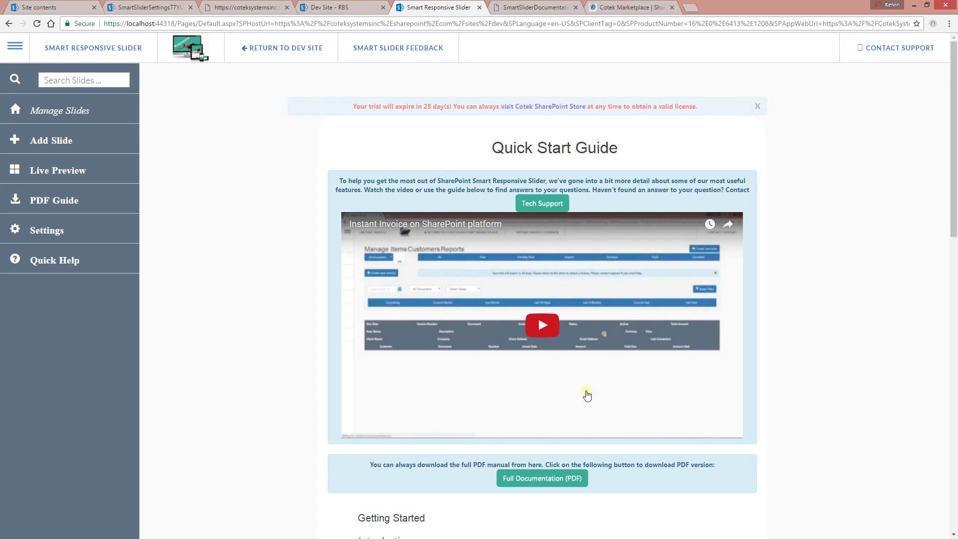
scroll(488, 456, down, 5)
scroll(496, 440, down, 9)
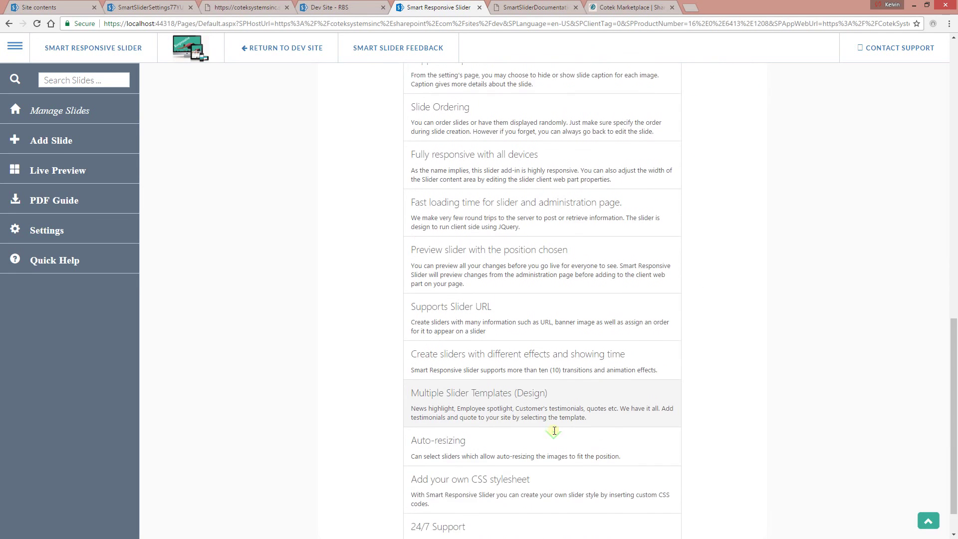
scroll(554, 434, up, 4)
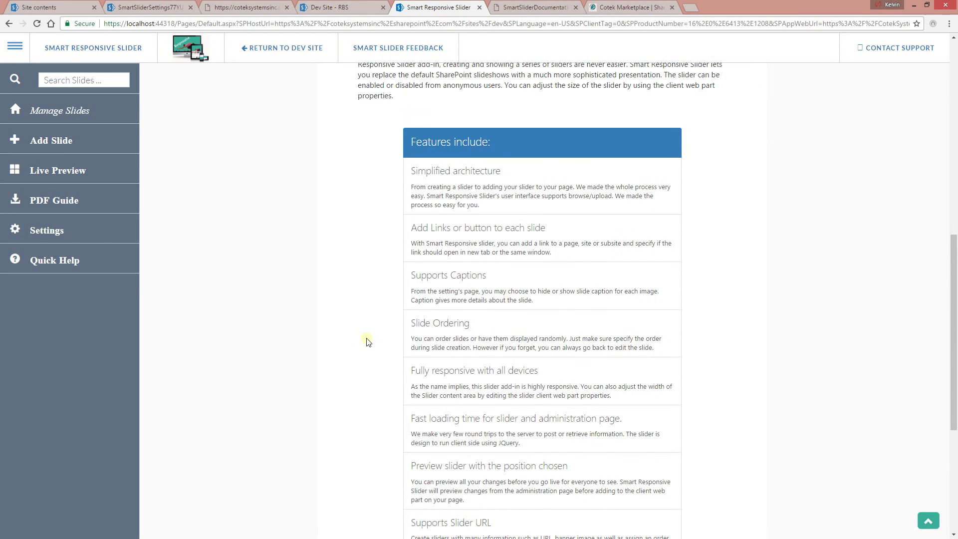
scroll(549, 259, up, 7)
scroll(542, 227, up, 1)
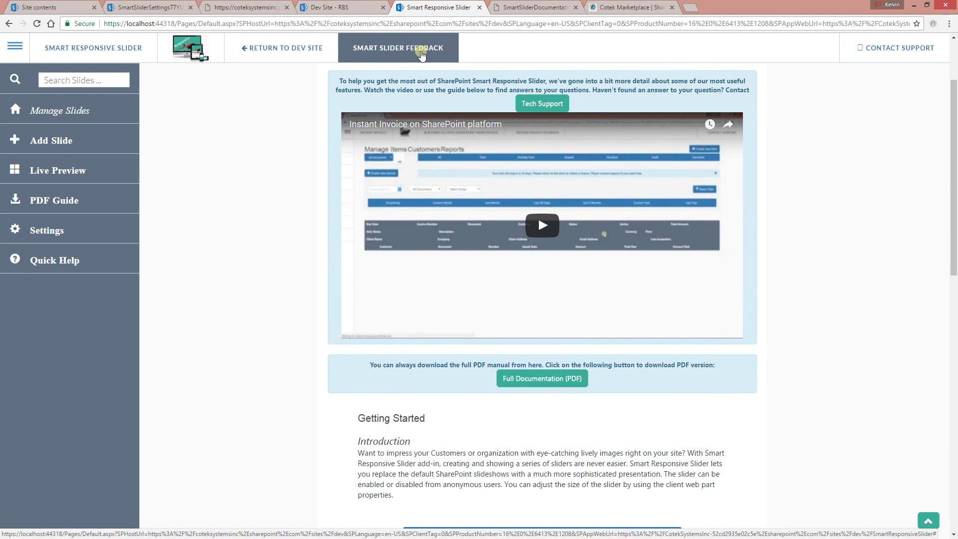
Step: Open the Smart Slider feedback form, view its rating options and close the form without submitting
click(422, 55)
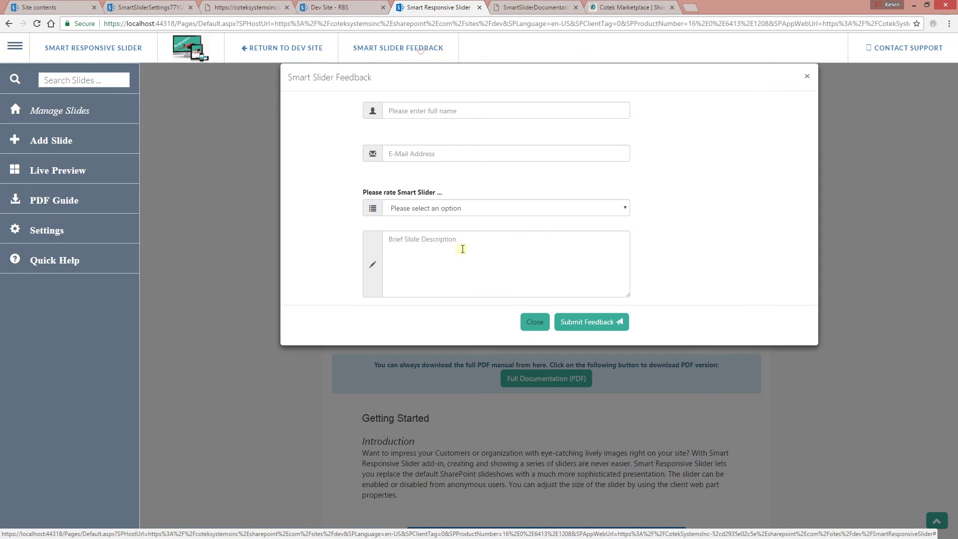
click(541, 323)
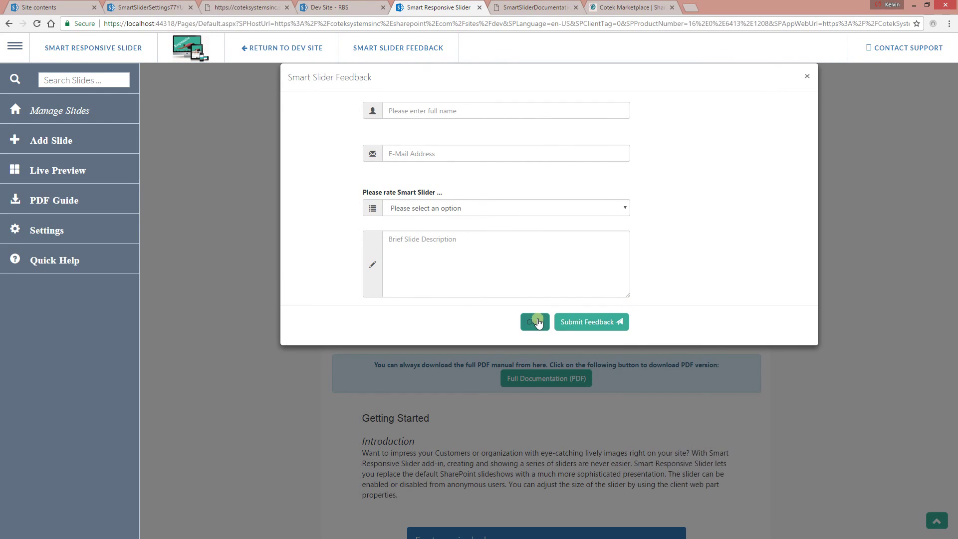
click(577, 209)
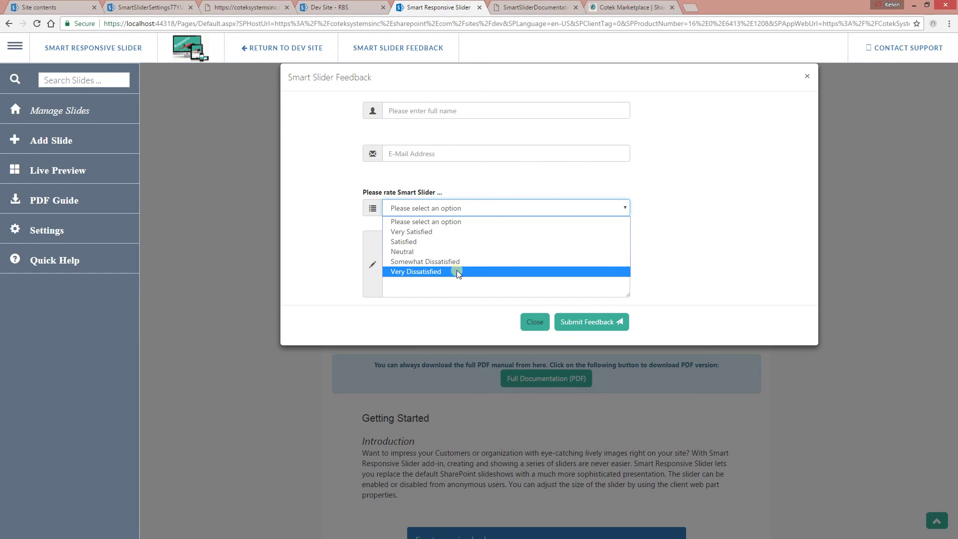
click(441, 311)
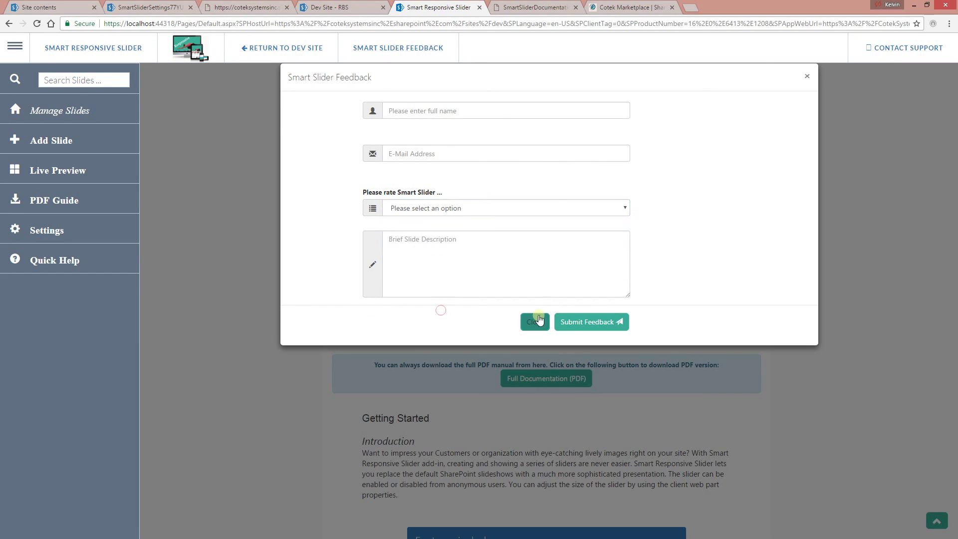
click(538, 316)
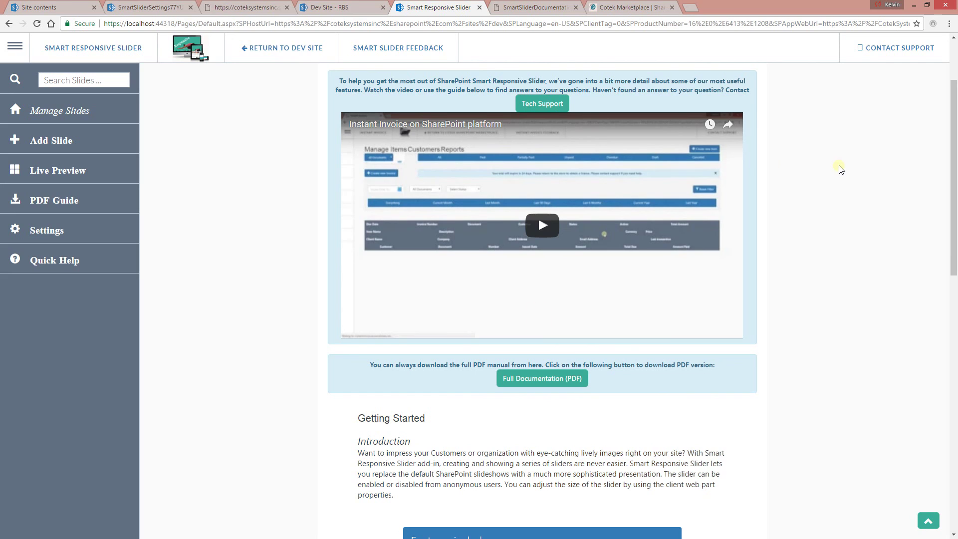
Step: Open the support ticket form, review its fields and close it to return to the start of the guide
click(878, 48)
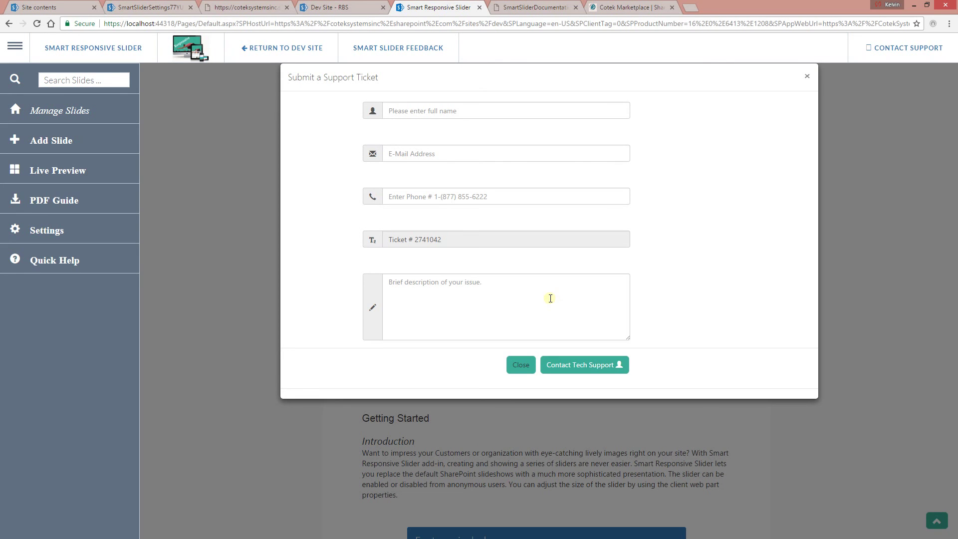
click(521, 366)
scroll(824, 271, up, 3)
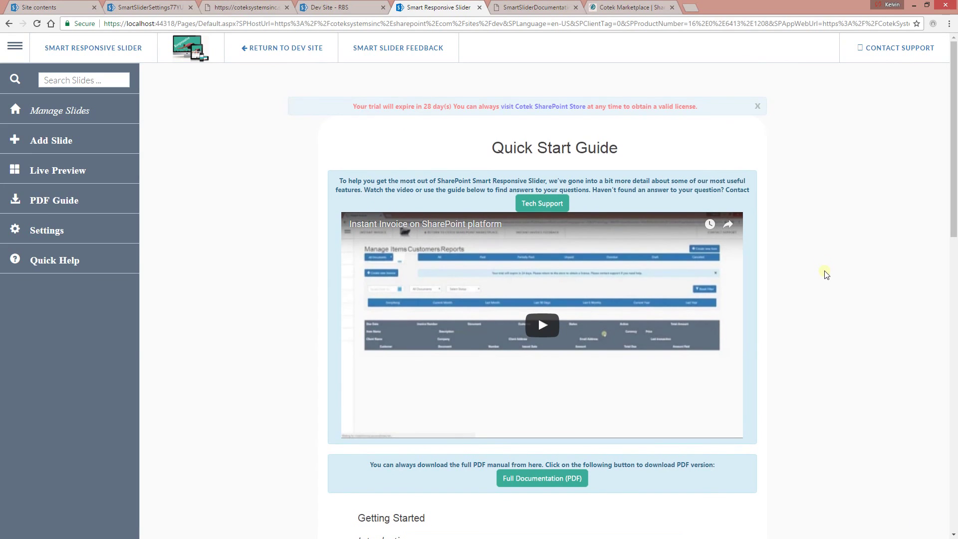